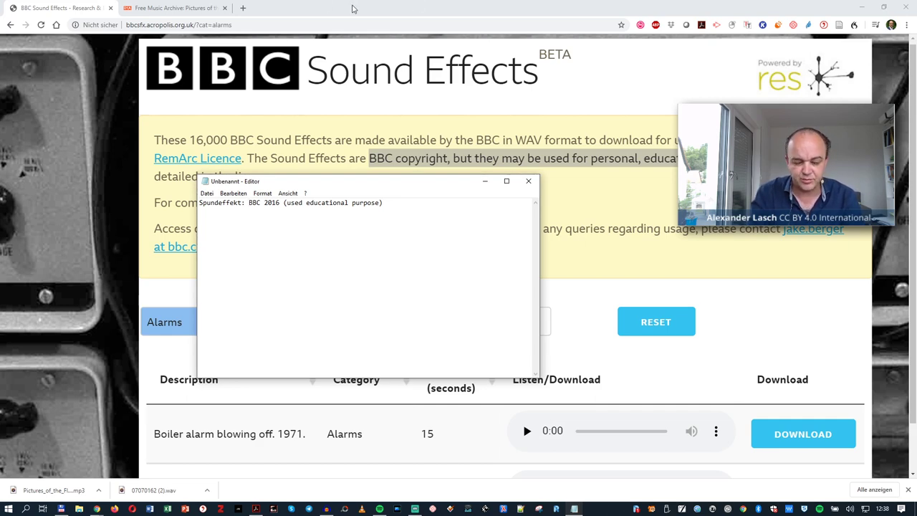
- Return to the BBC Sound Effects page and listen to the "Digital watch alarm" preview in the Alarms list
left_click(353, 8)
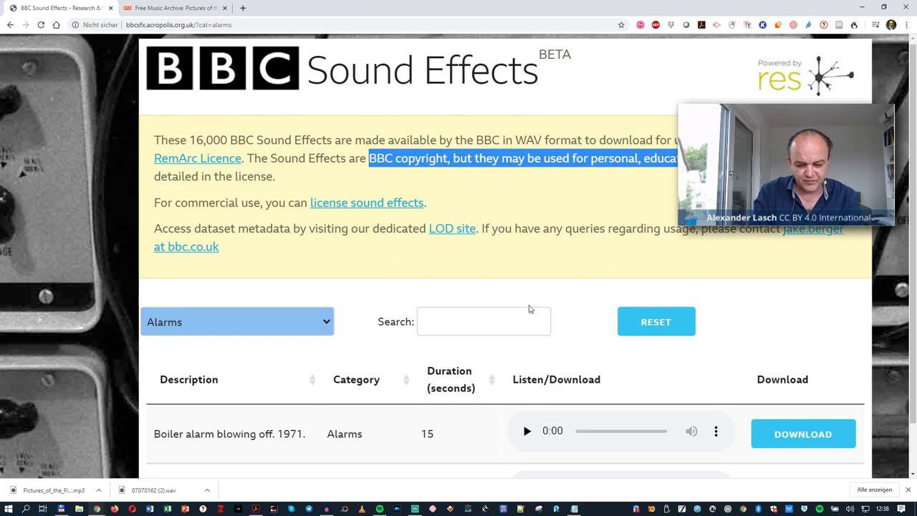
scroll(530, 308, "down", 2)
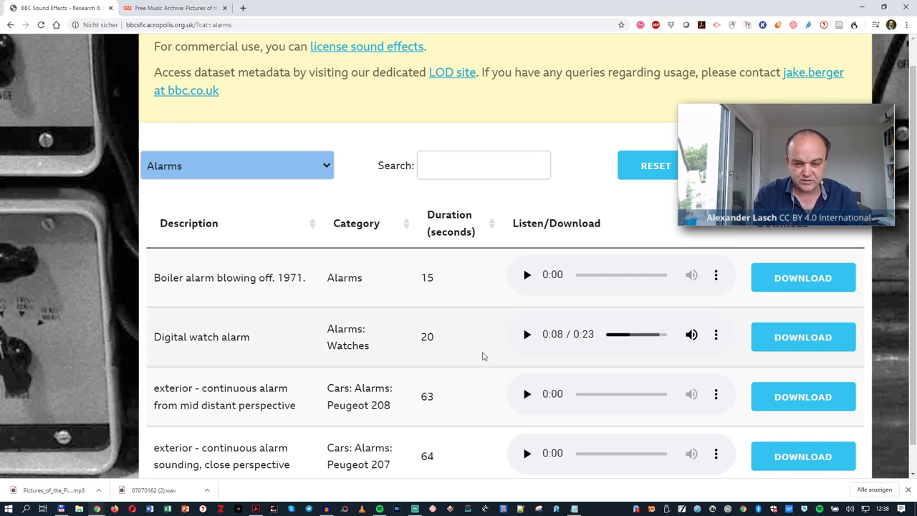
left_click(527, 336)
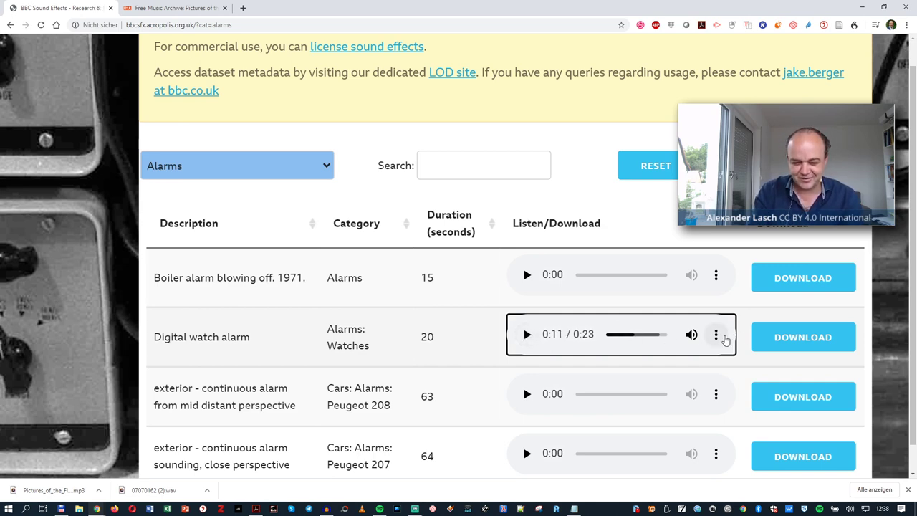
- Download the "Digital watch alarm" sound effect and agree to the terms of use
key("ctrl+minus")
key("ctrl+minus")
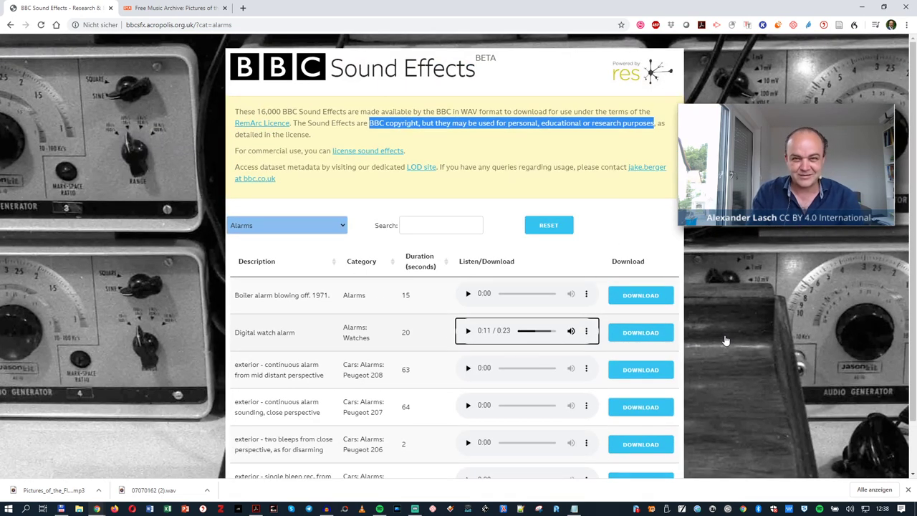
left_click(625, 333)
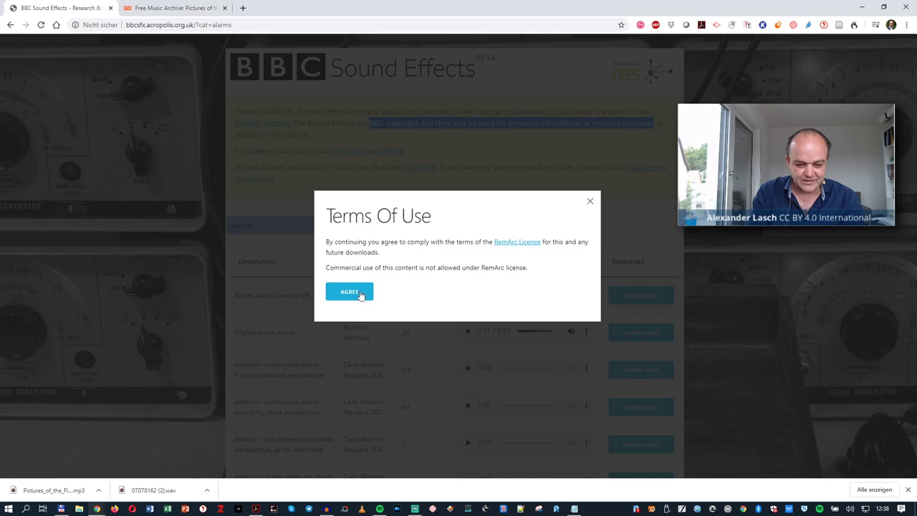
left_click(360, 295)
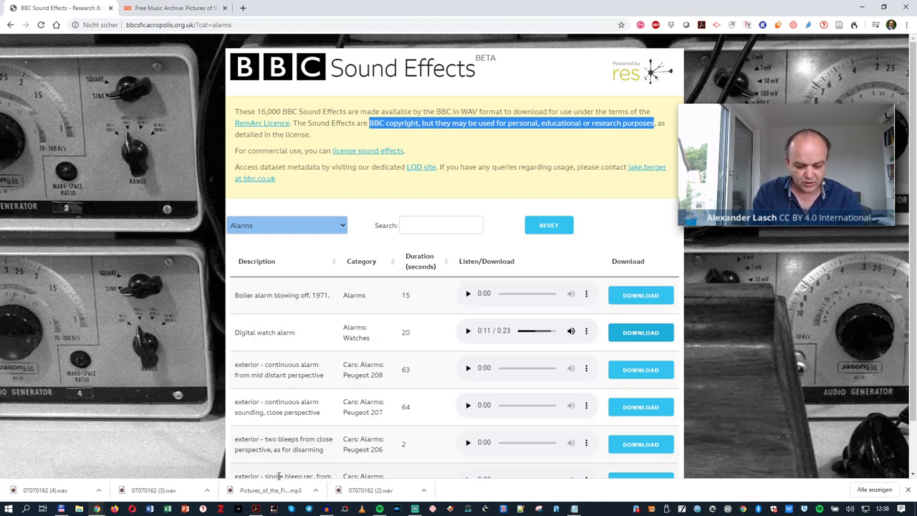
- Switch to Audacity and import "07070162 (4).wav" from the Downloads folder in Total Commander as a new track
left_click(327, 509)
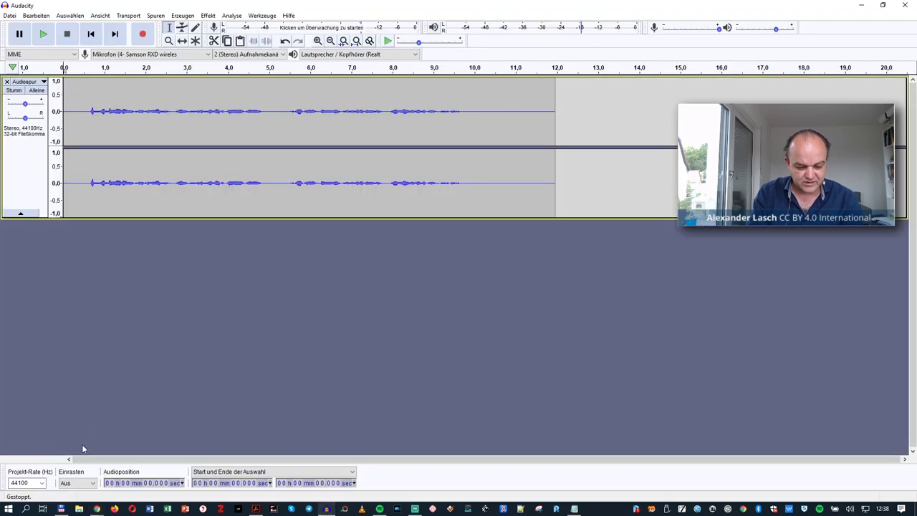
left_click(63, 509)
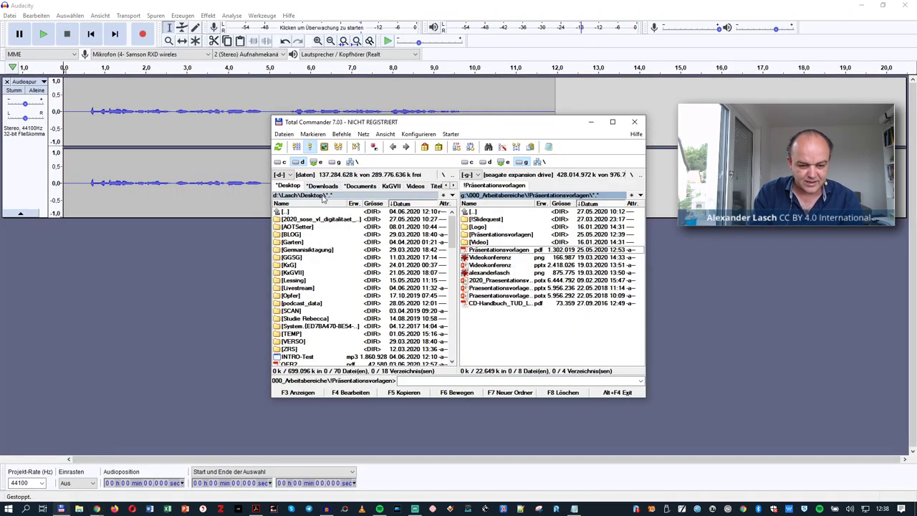
left_click(322, 187)
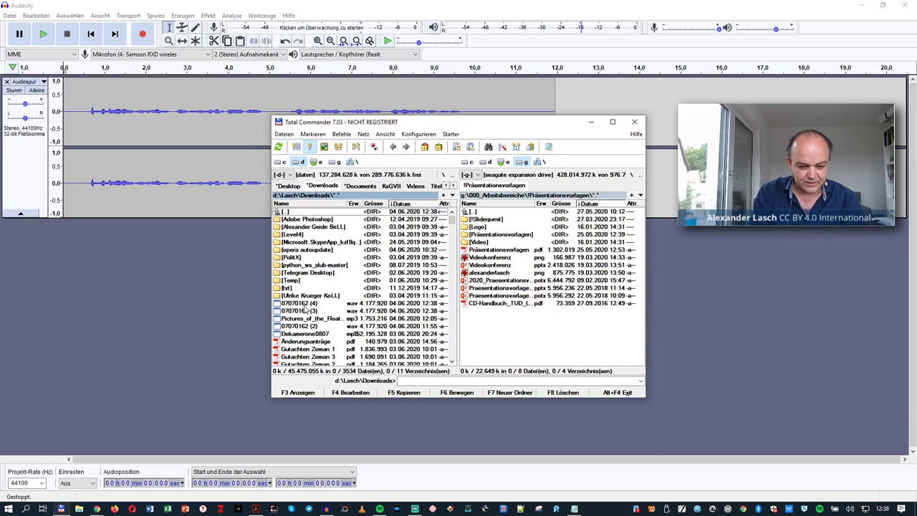
left_click_drag(305, 307, 211, 319)
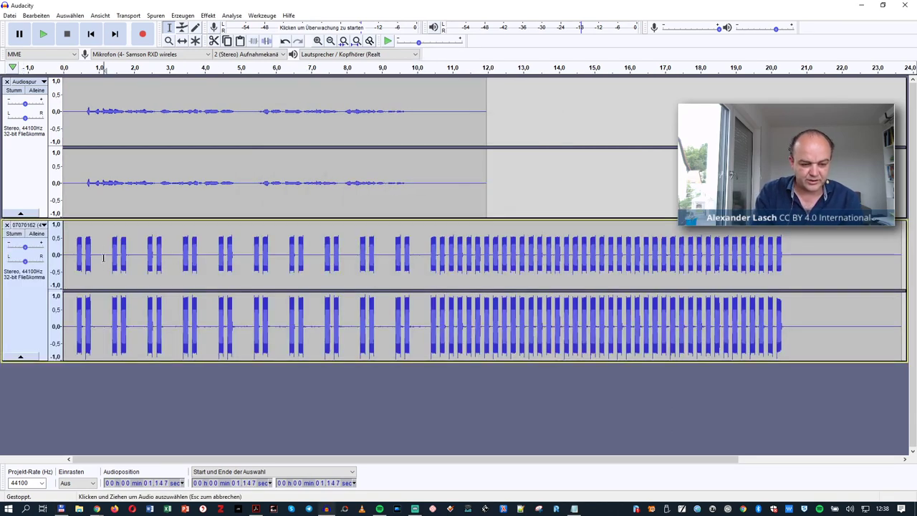
- Delete the alarm track's audio from about 1.15 s to 20.33 s and amplify the remaining two beeps by -11.6 dB
left_click_drag(103, 258, 782, 301)
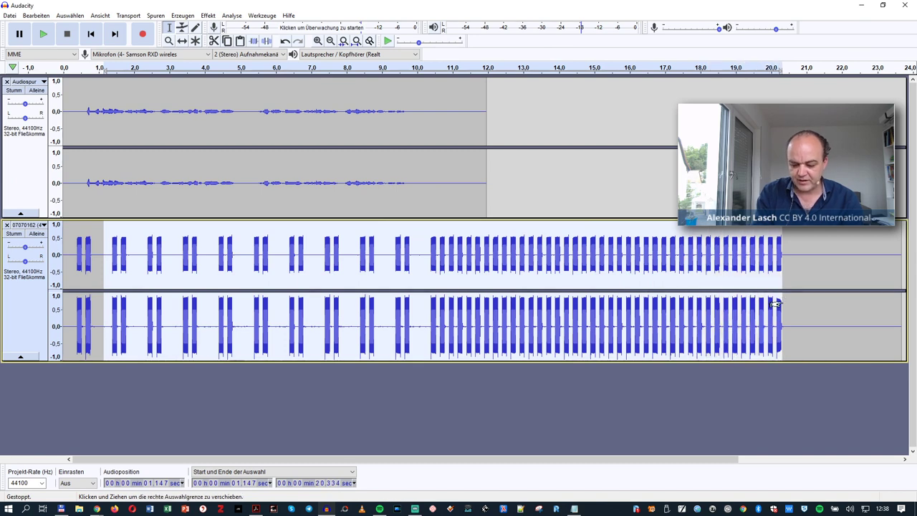
key("Delete")
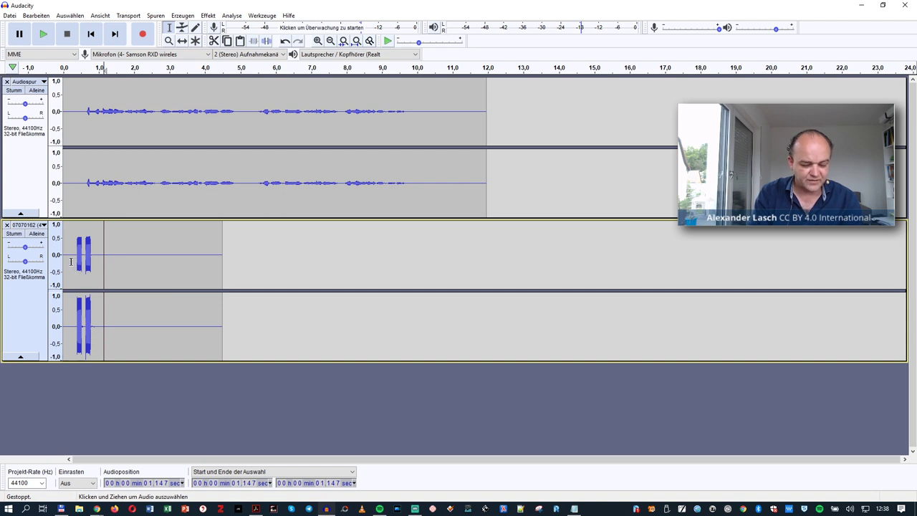
left_click_drag(71, 262, 97, 274)
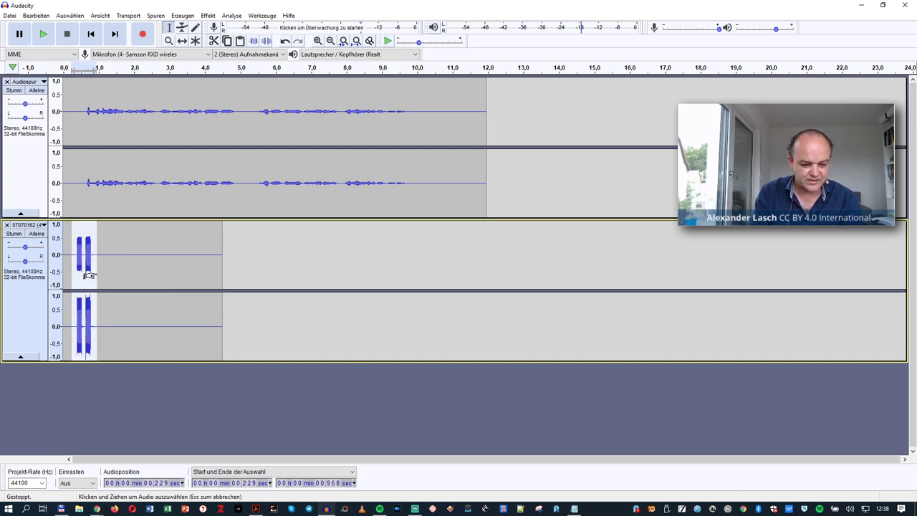
left_click(212, 17)
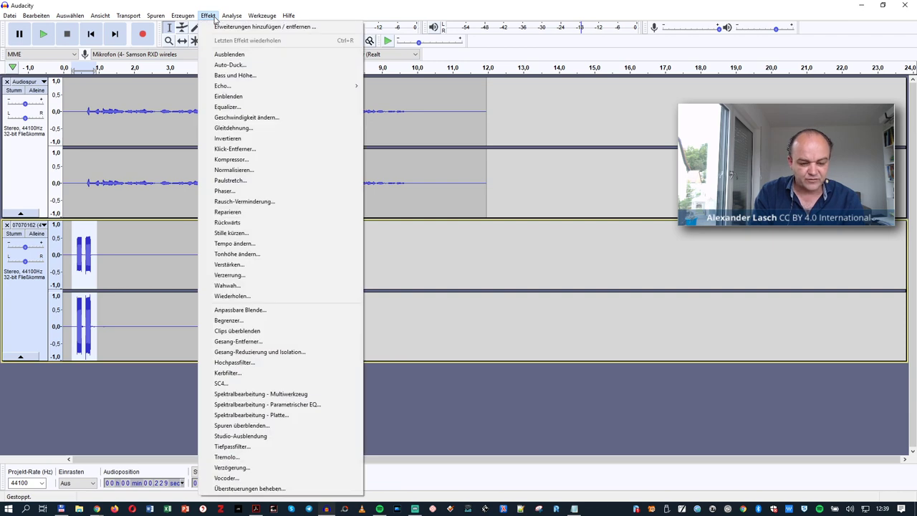
left_click(252, 266)
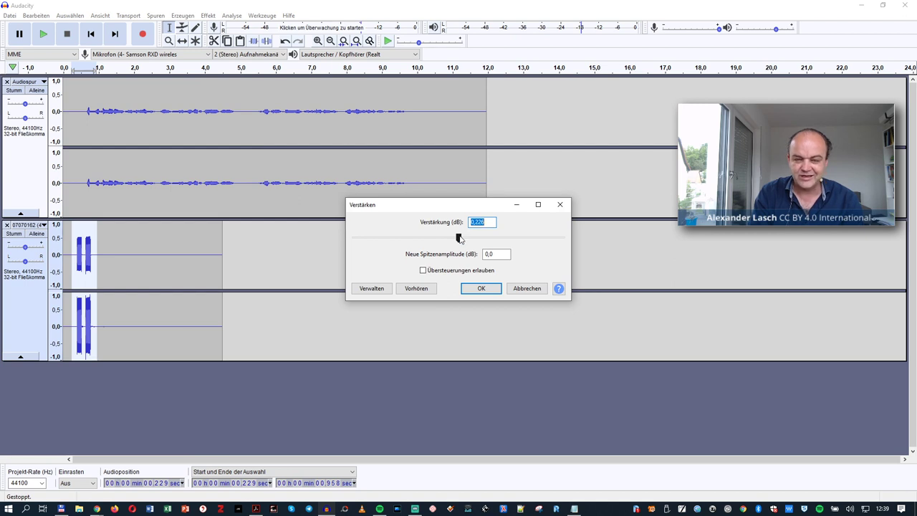
left_click_drag(459, 239, 436, 242)
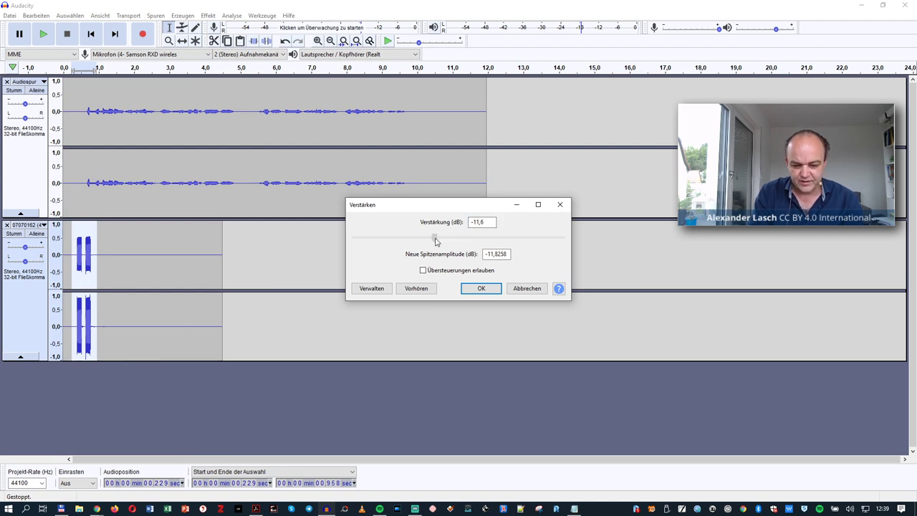
left_click(483, 288)
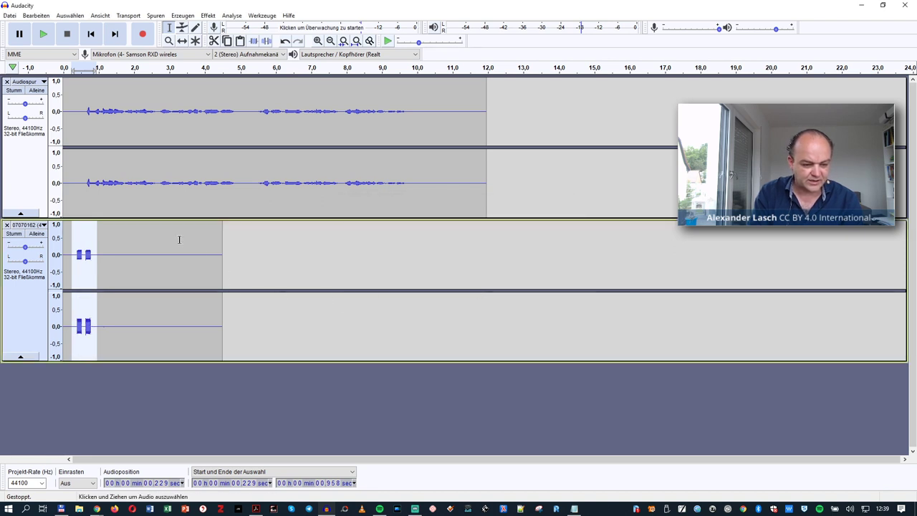
- Play the start of the voice and alarm tracks together from about 0.09 s to check the beep volume
left_click(74, 103)
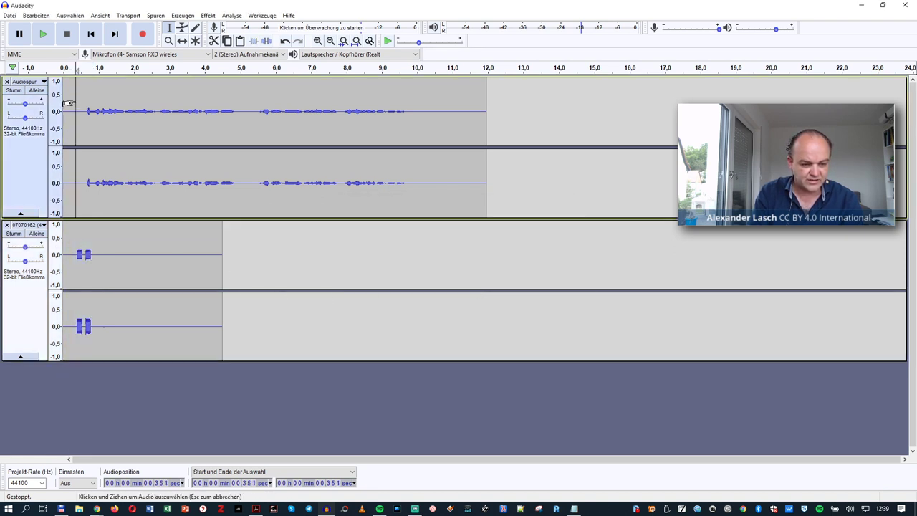
left_click(66, 90)
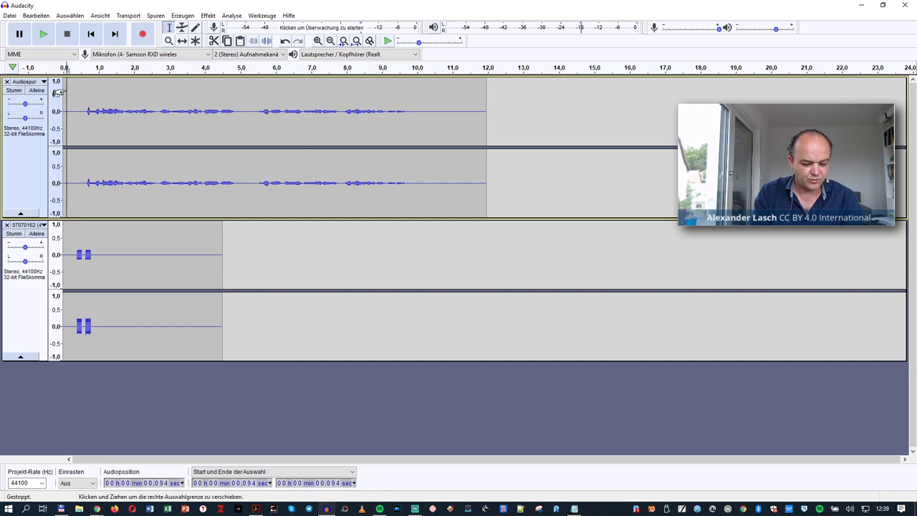
left_click(46, 37)
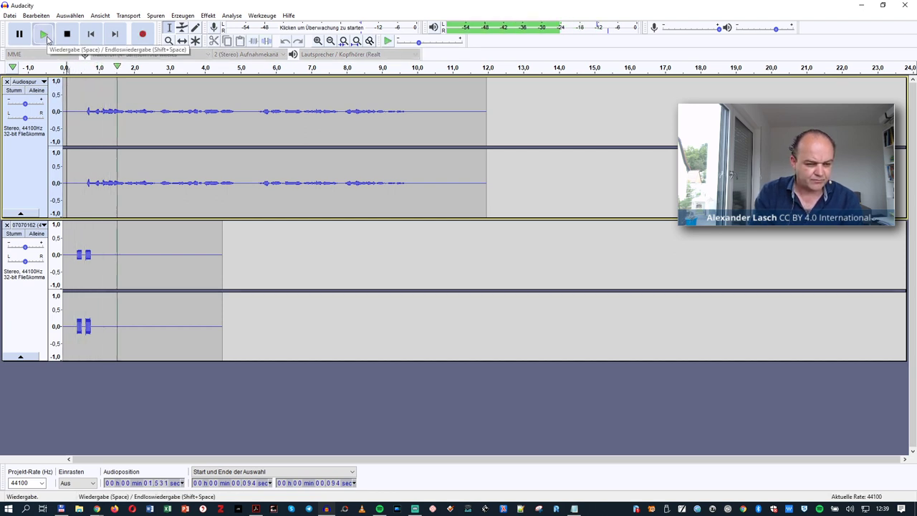
left_click(67, 37)
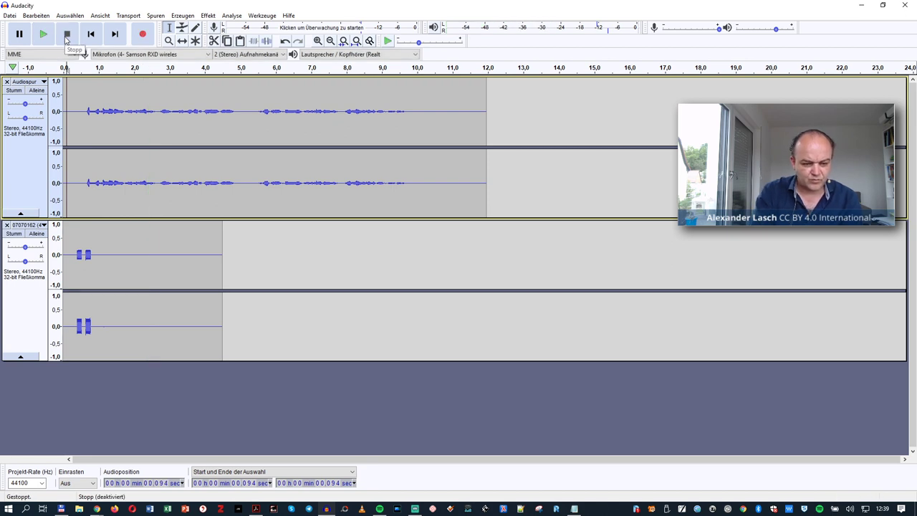
- Amplify the two beeps in the alarm track, from about 0.27 s to 0.99 s, by -9.3 dB
left_click_drag(74, 255, 98, 255)
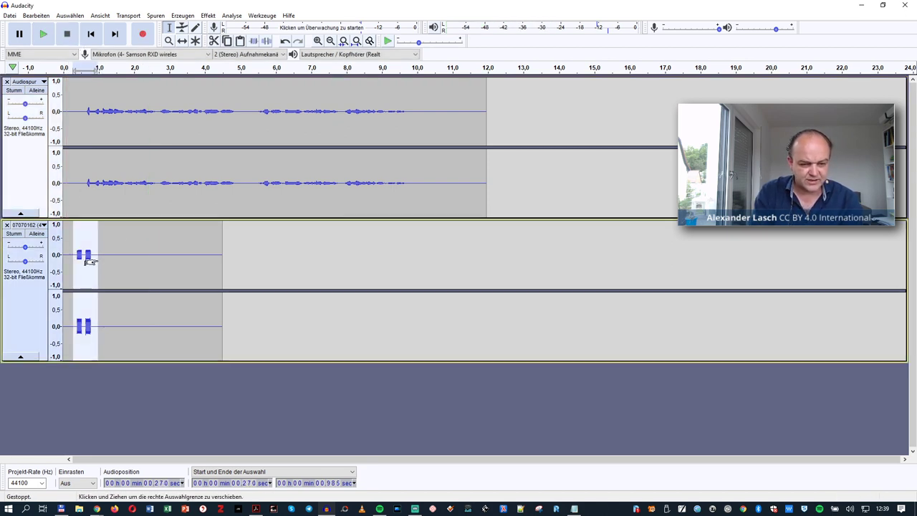
left_click(208, 15)
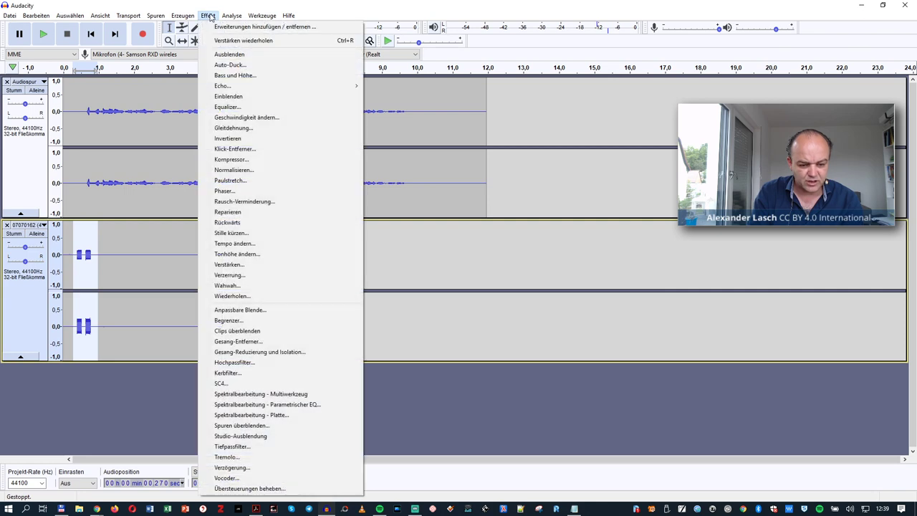
left_click(250, 265)
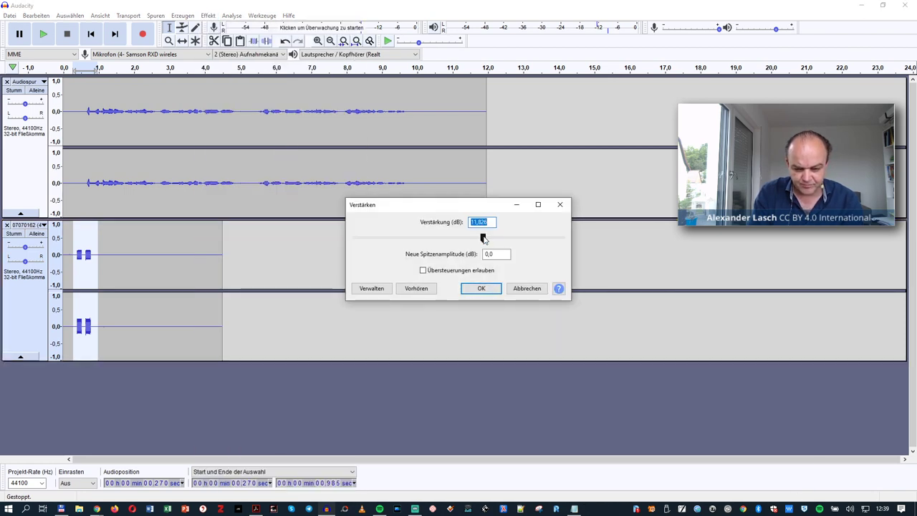
left_click_drag(483, 238, 439, 238)
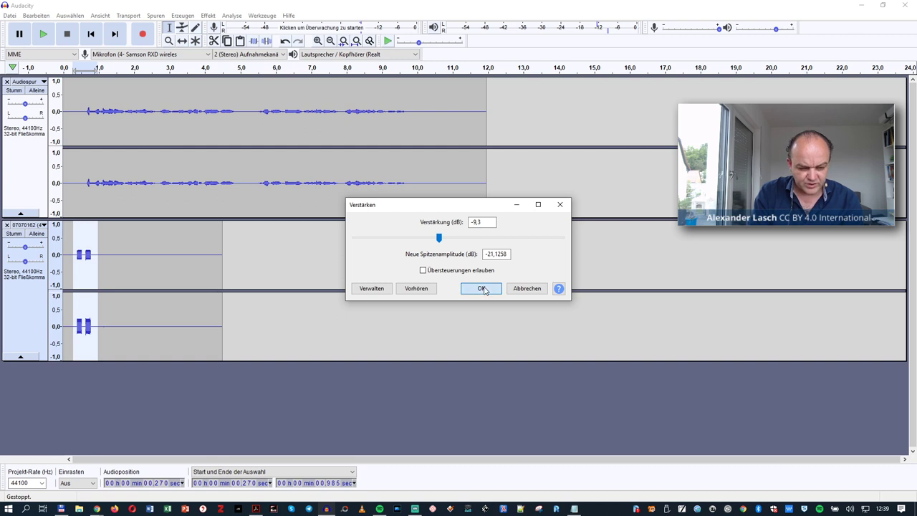
left_click(483, 289)
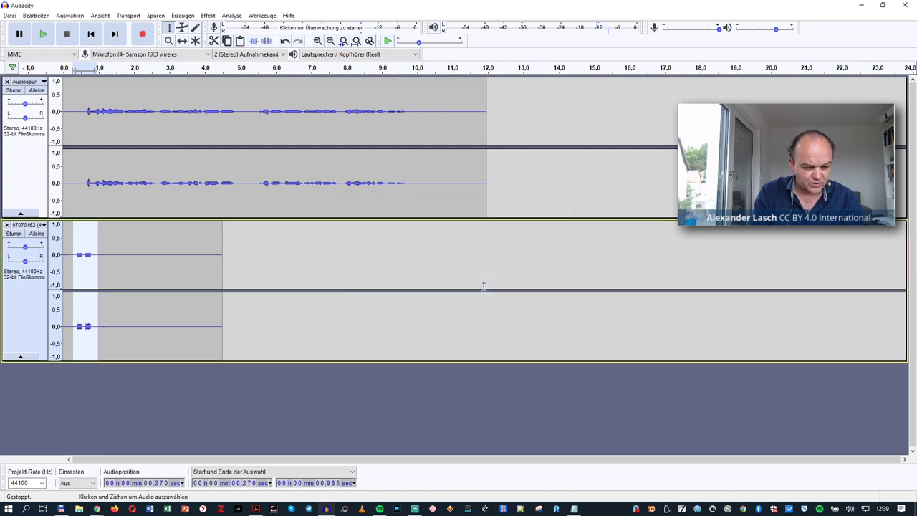
- Play both tracks again from about 0.18 s to compare the quieter beeps with the voice
left_click(69, 102)
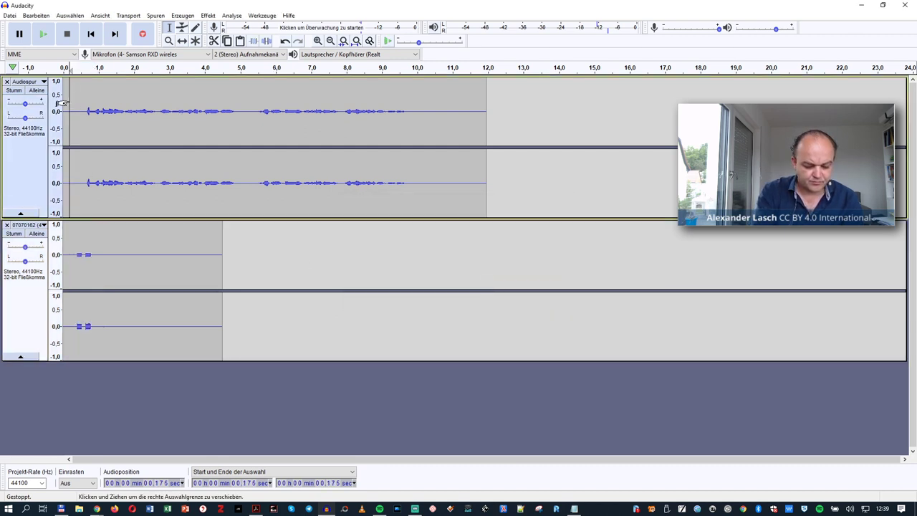
left_click(44, 36)
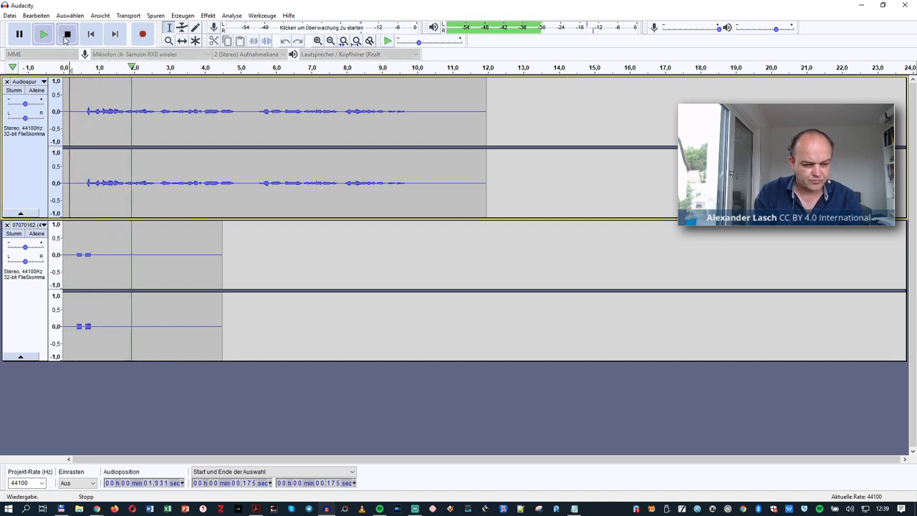
left_click(66, 36)
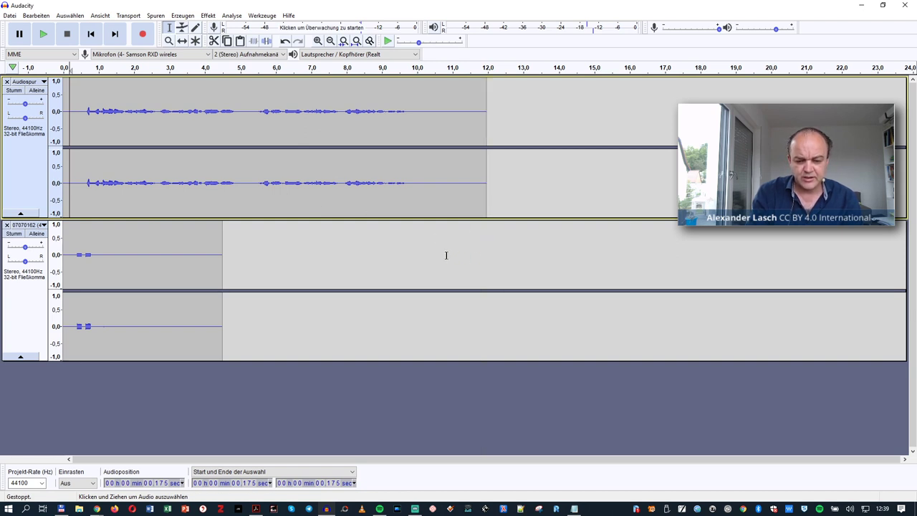
- Record about 13 s of new speech onto the alarm track, starting at about 10.8 s
left_click(446, 255)
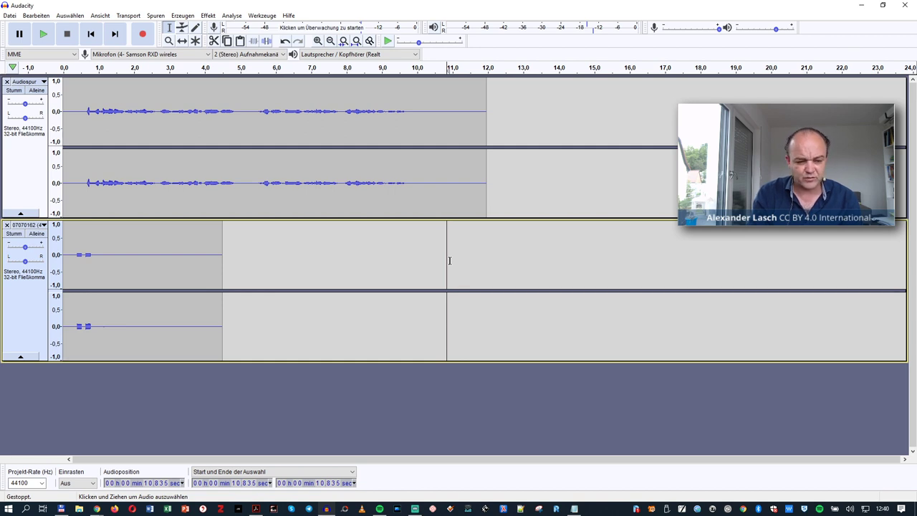
left_click(144, 34)
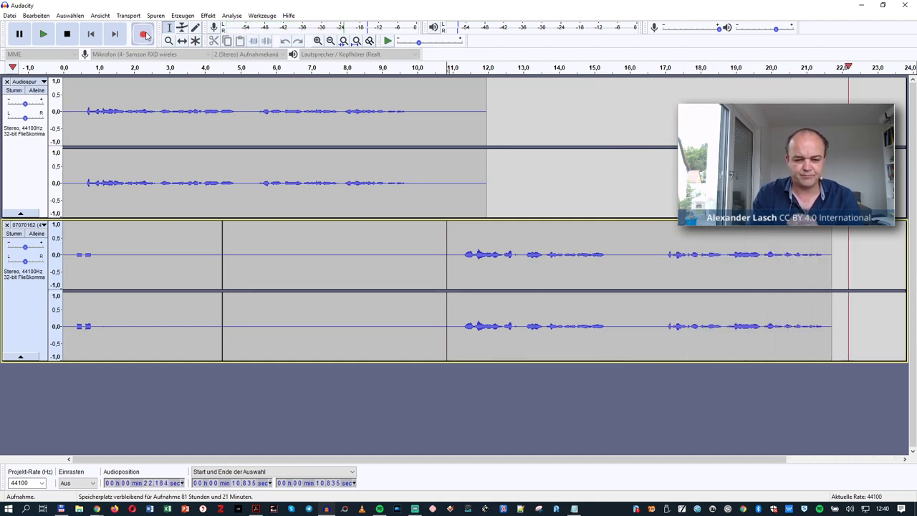
key("space")
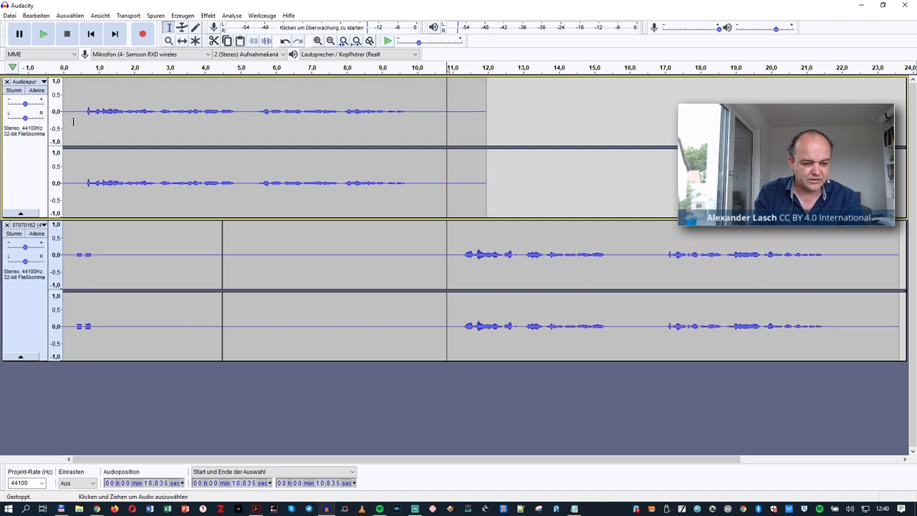
left_click_drag(73, 122, 434, 137)
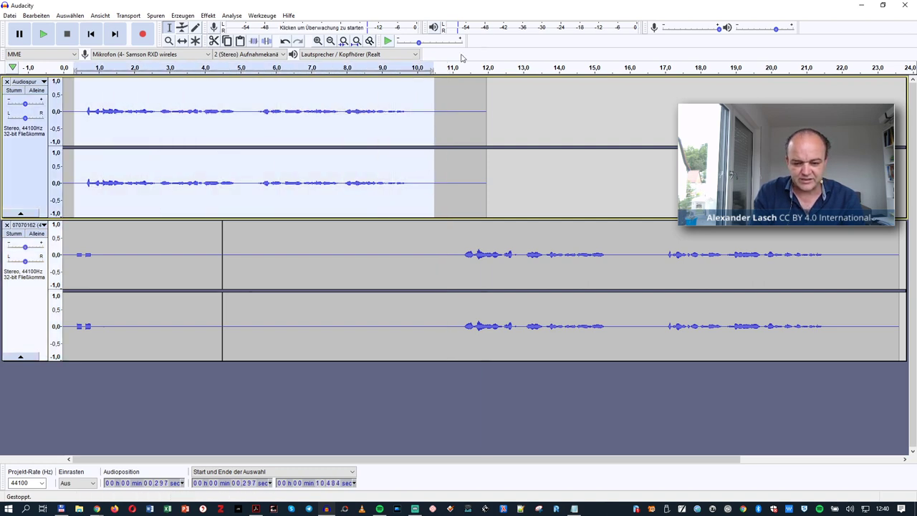
left_click(207, 16)
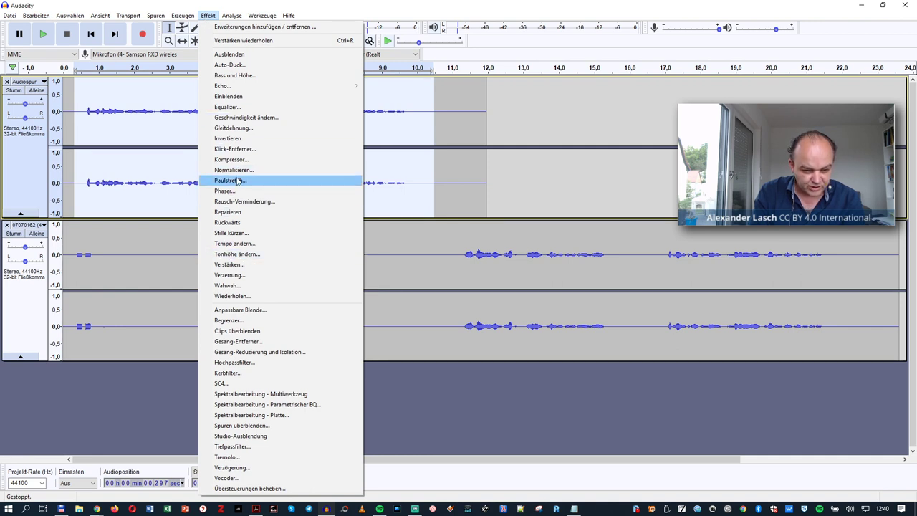
left_click(240, 264)
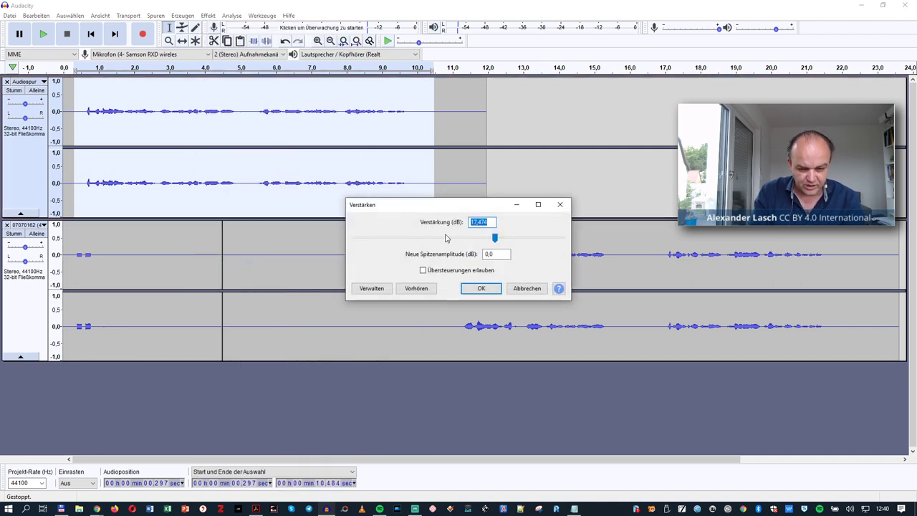
left_click_drag(496, 242, 502, 242)
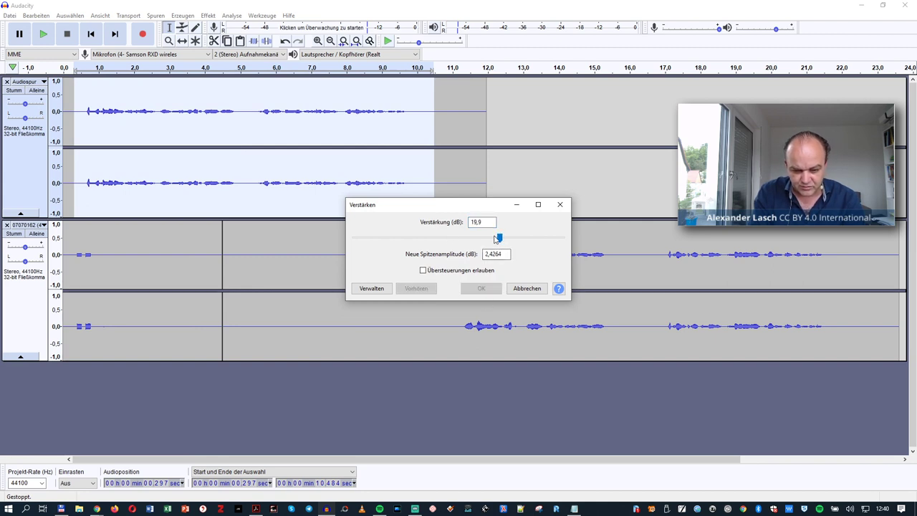
left_click(498, 240)
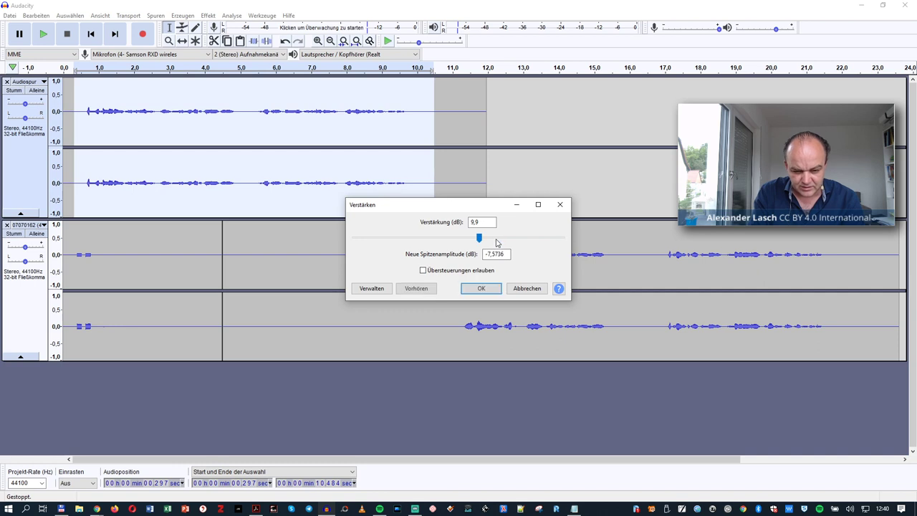
left_click(525, 289)
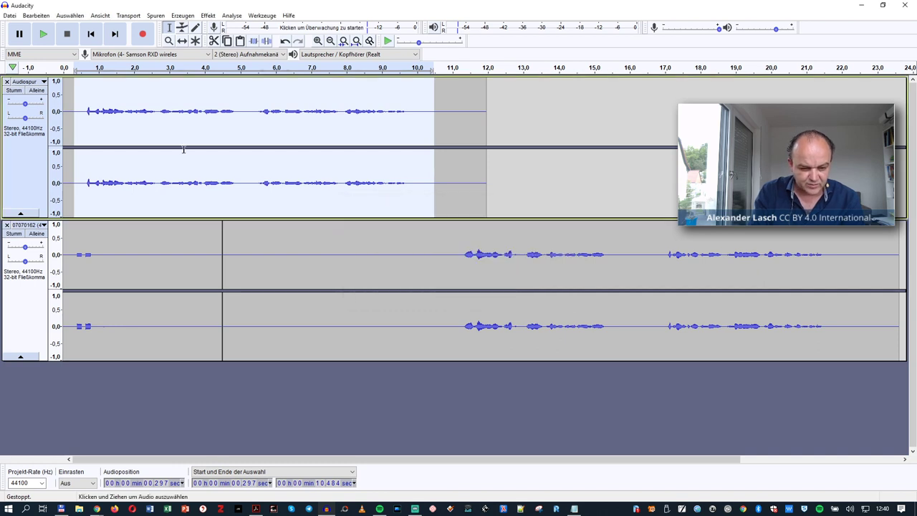
- Raise the gain of the voice track slightly
mouse_move(26, 106)
left_click_drag(25, 105, 28, 106)
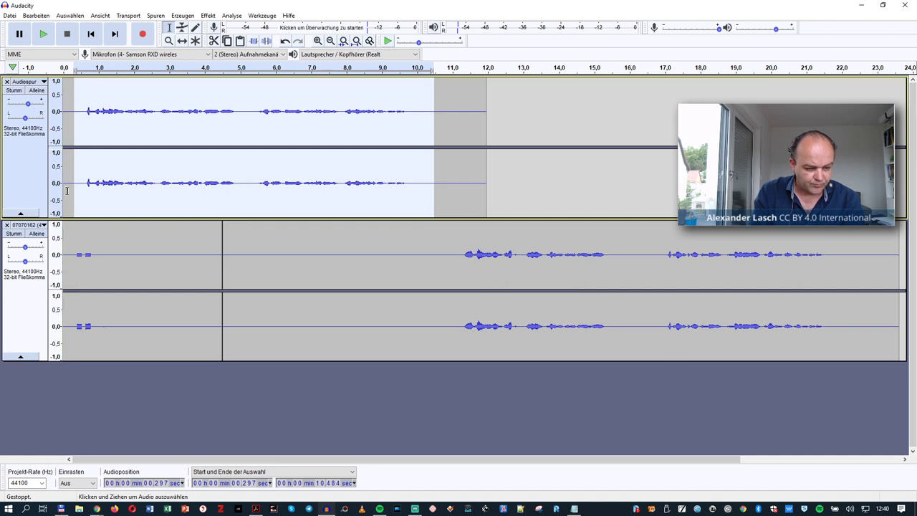
- Cut the two beeps from the start of the alarm track and paste them into its speech gap at about 15.3 s
left_click_drag(71, 258, 98, 264)
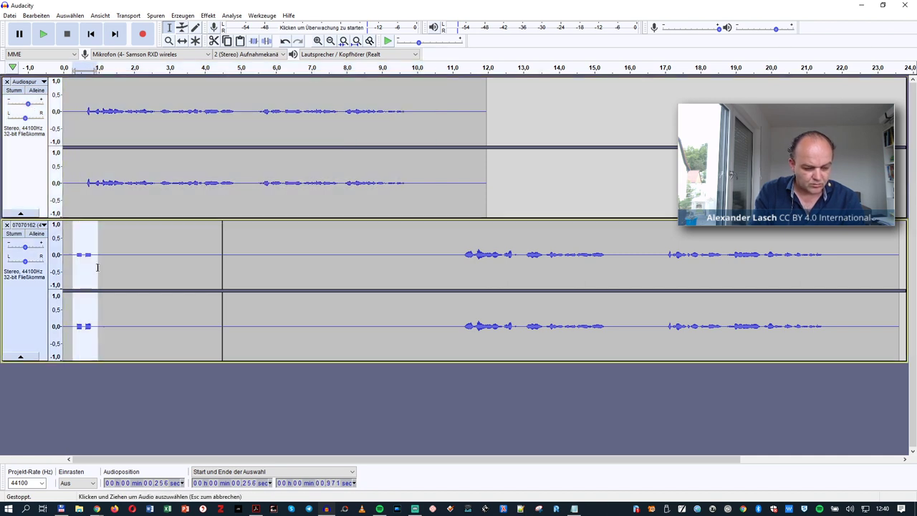
key("Delete")
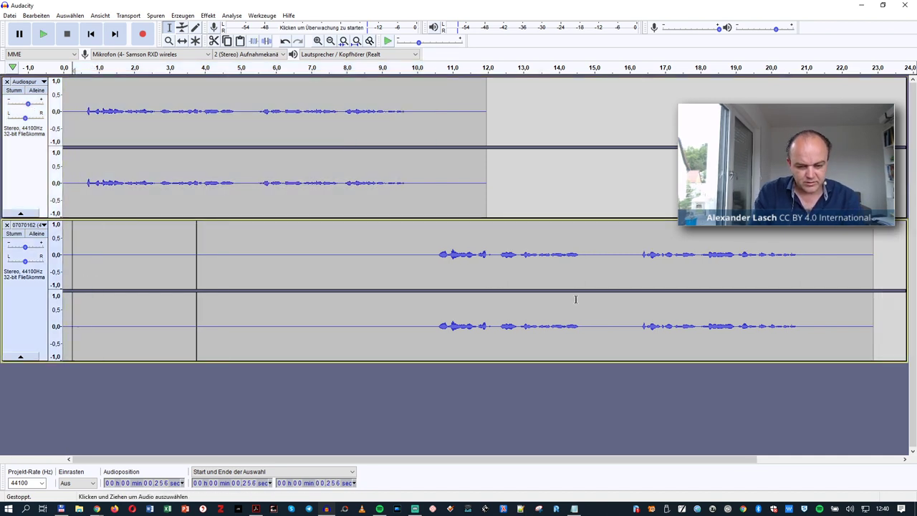
left_click(591, 273)
key("ctrl+v")
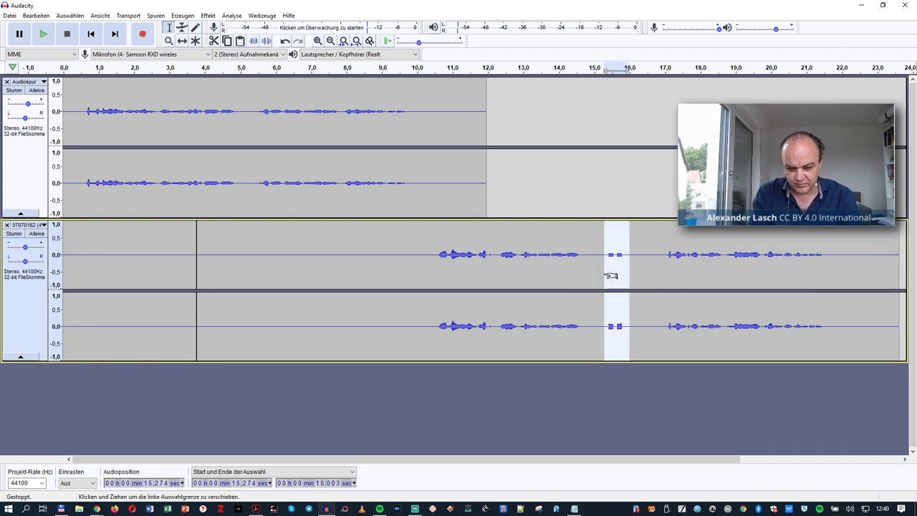
- Delete the excess silence just before and just after the two pasted beeps in the alarm track
left_click(591, 266)
left_click_drag(590, 265, 645, 276)
key("Delete")
key("Delete")
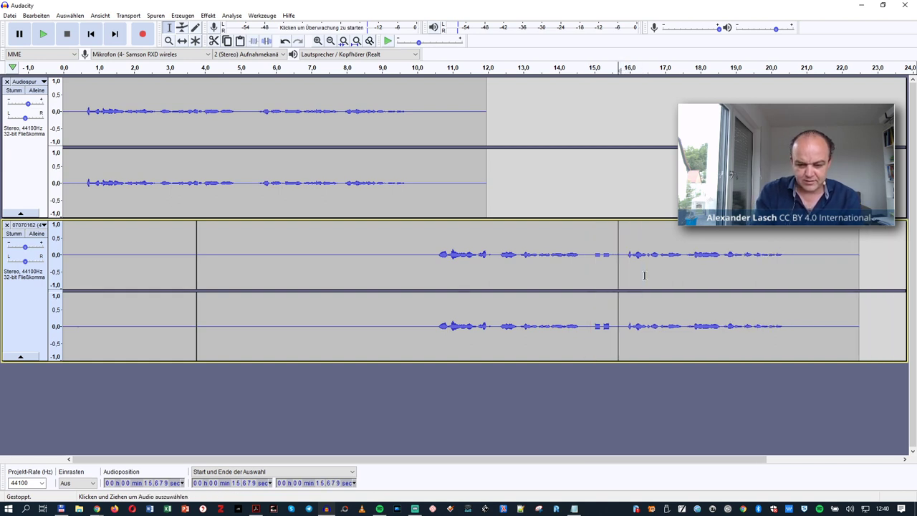
- Play both tracks together from about 0.24 s to check the dialogue and the moved beeps
left_click(72, 126)
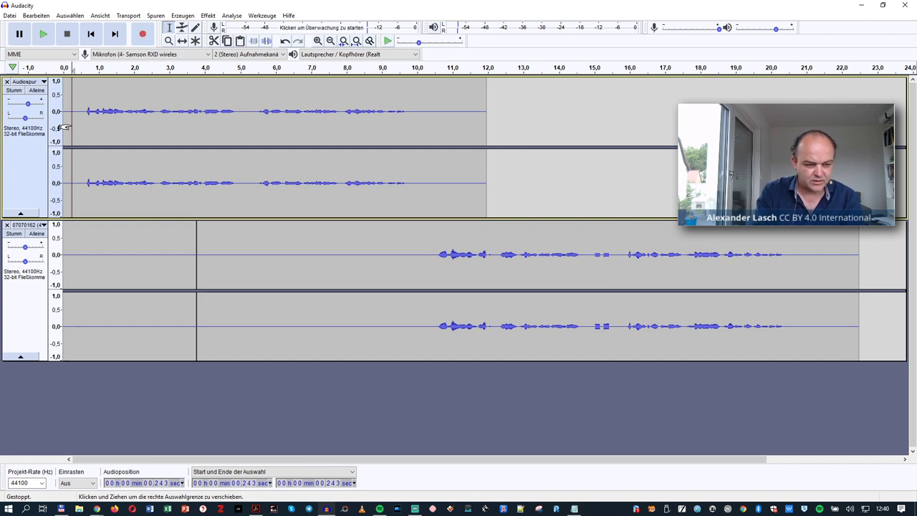
left_click(45, 36)
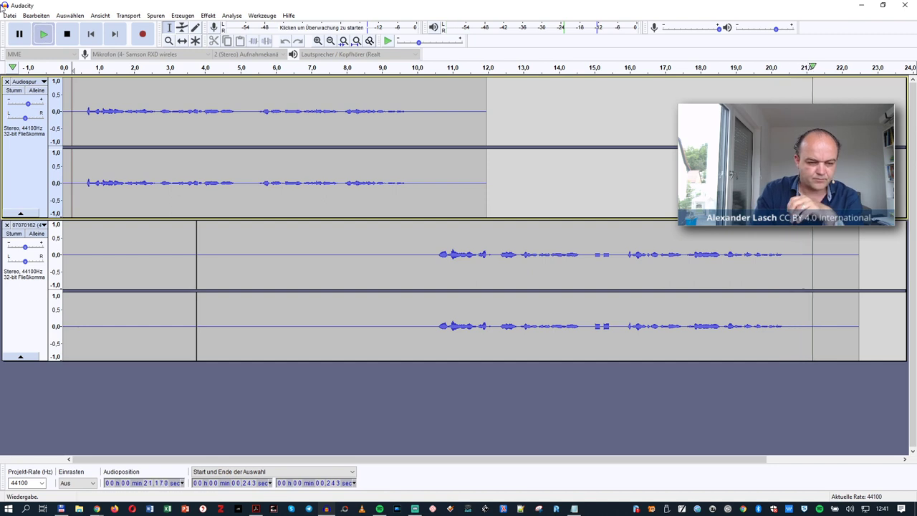
left_click(67, 39)
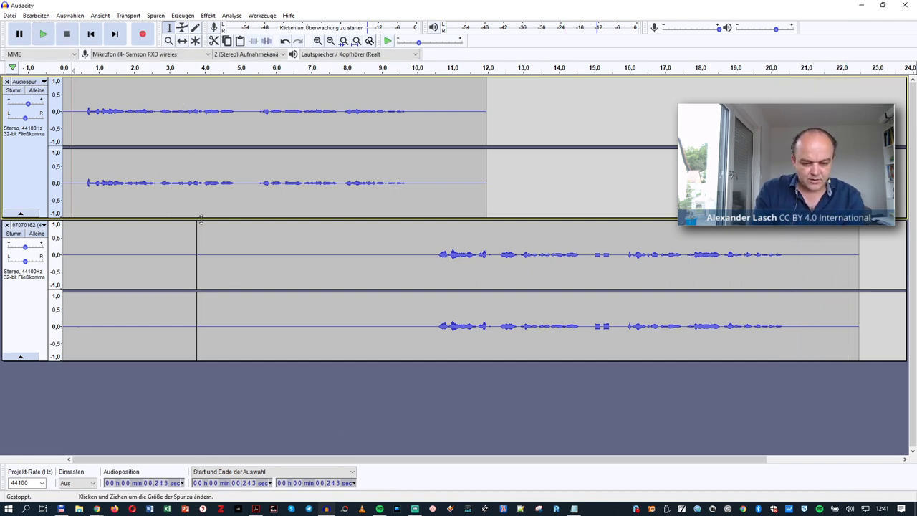
- Add a new empty stereo track to the project
left_click_drag(620, 462, 756, 467)
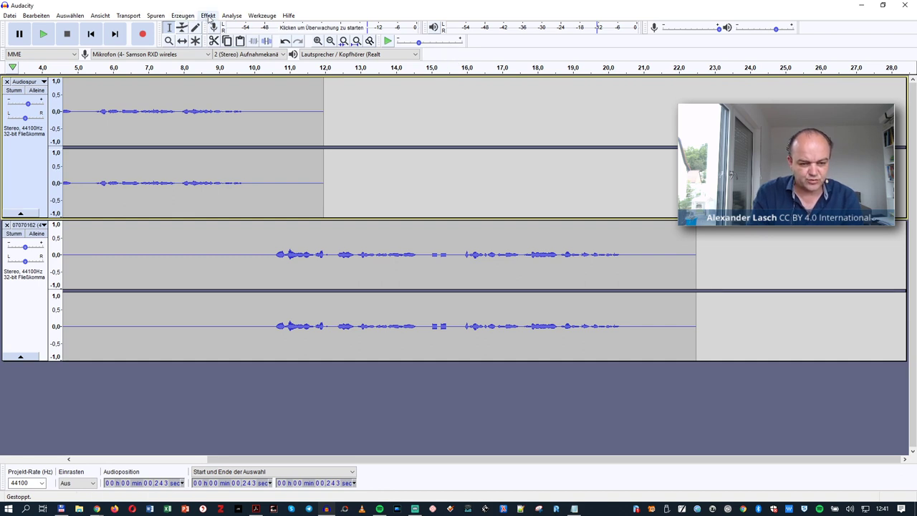
left_click(161, 18)
mouse_move(164, 30)
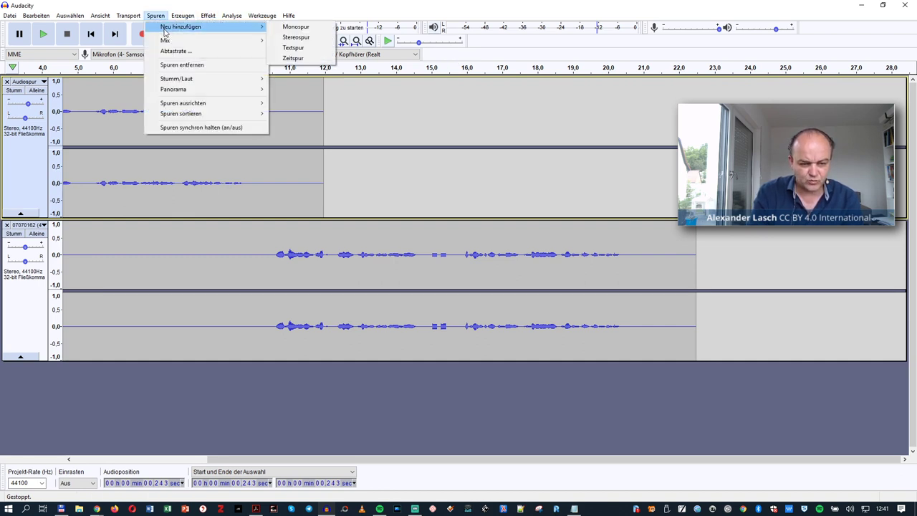
left_click(302, 38)
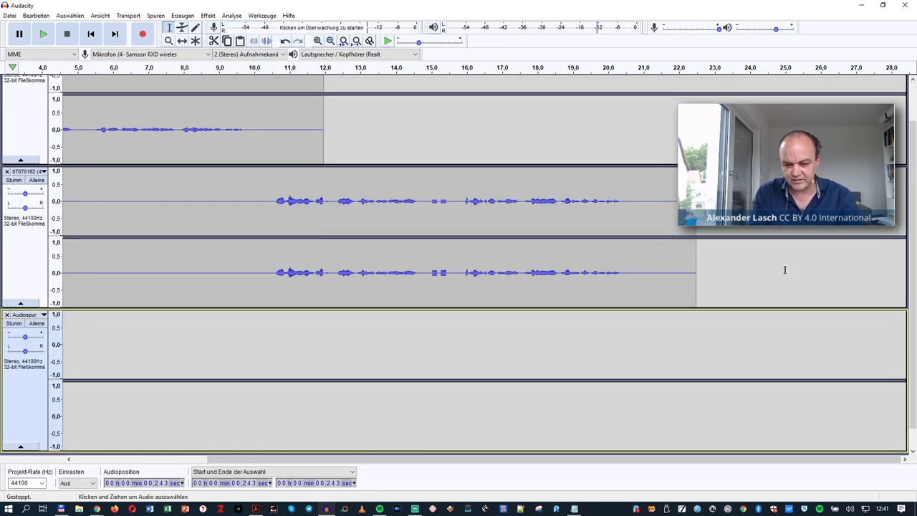
- Record about 44 s of new speech onto the voice track, starting at about 21.0 s
scroll(785, 270, "up", 2)
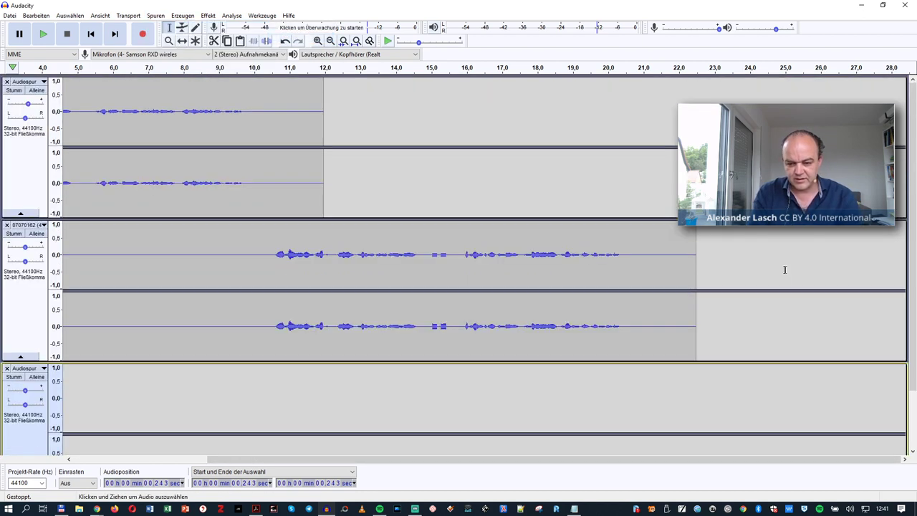
left_click(644, 128)
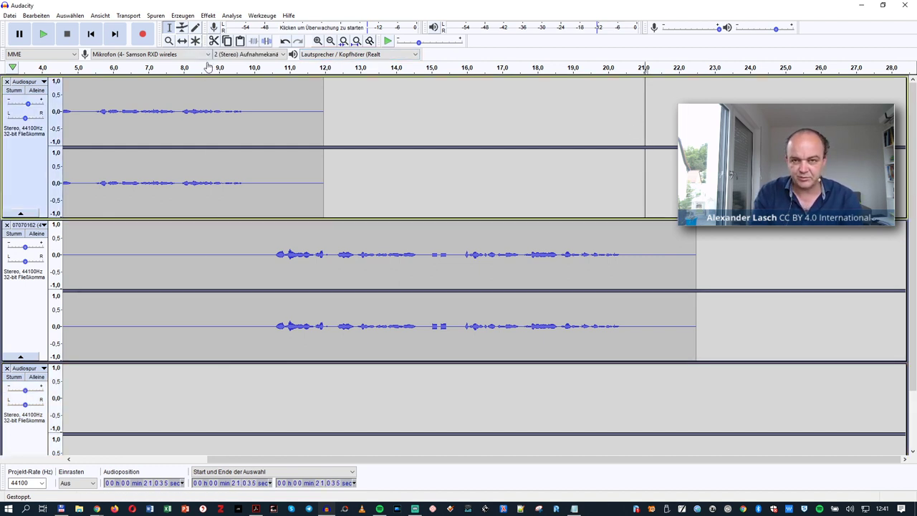
left_click(146, 37)
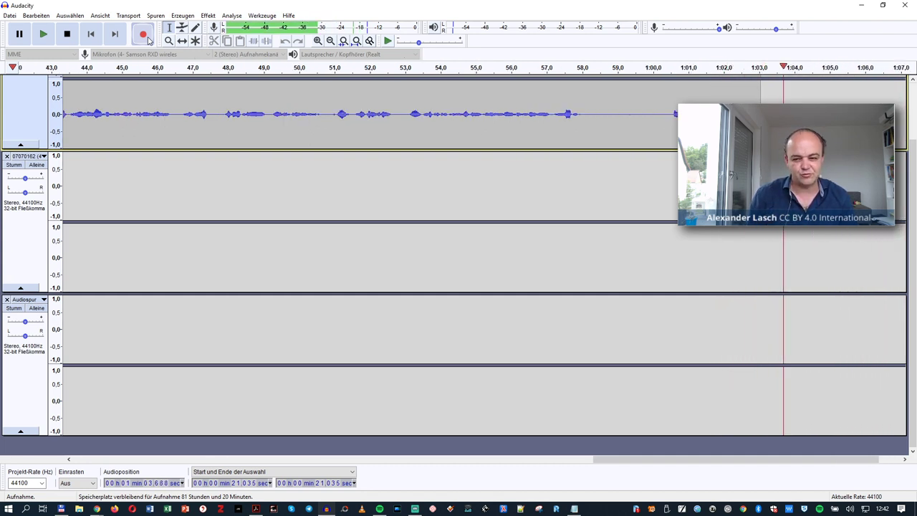
left_click(68, 34)
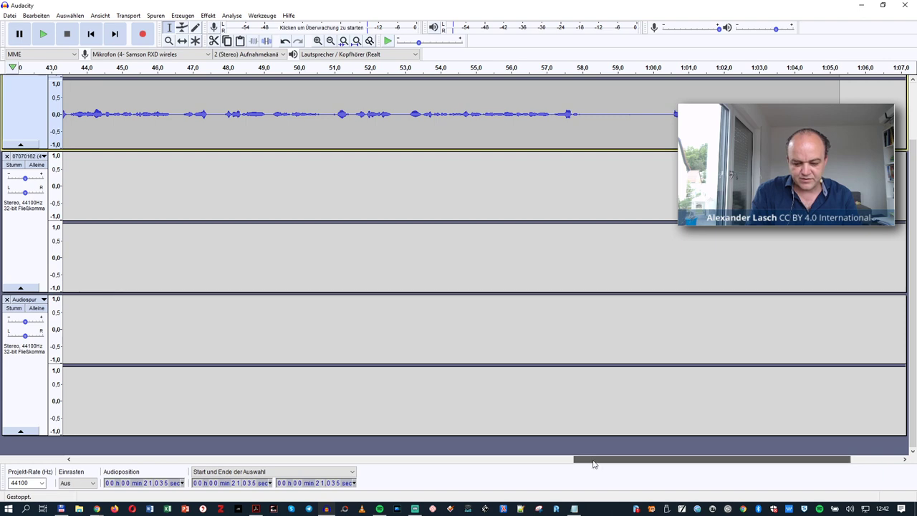
- Copy the two beeps at about 14.9 to 15.7 s and paste them into the alarm track at about 35.2 s
left_click_drag(594, 464, 184, 359)
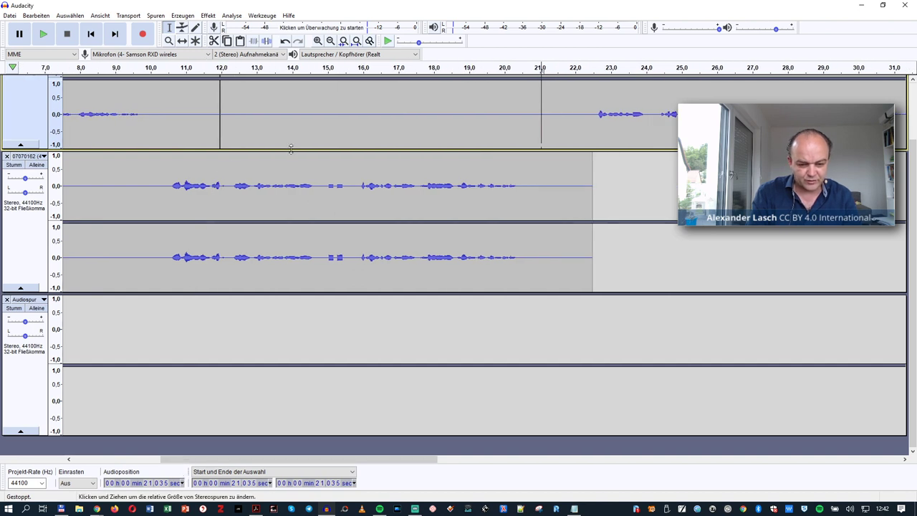
left_click_drag(326, 187, 353, 199)
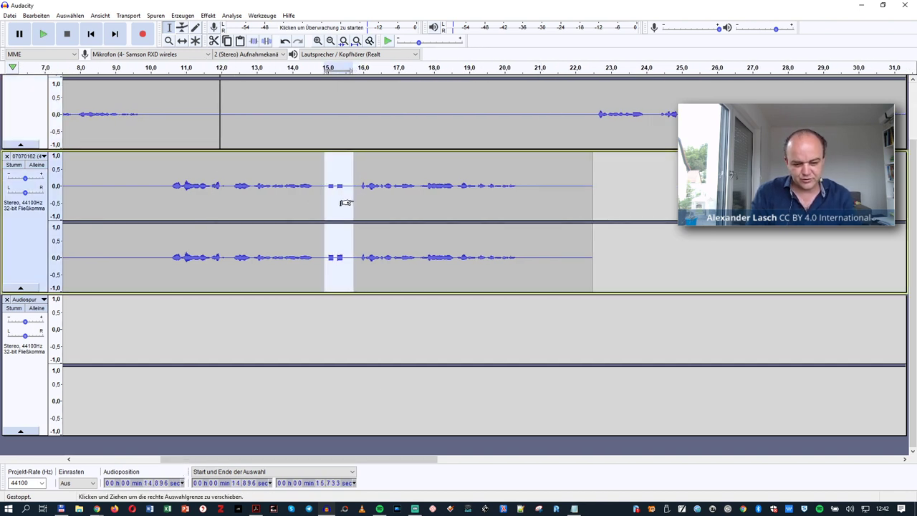
left_click_drag(430, 454, 598, 470)
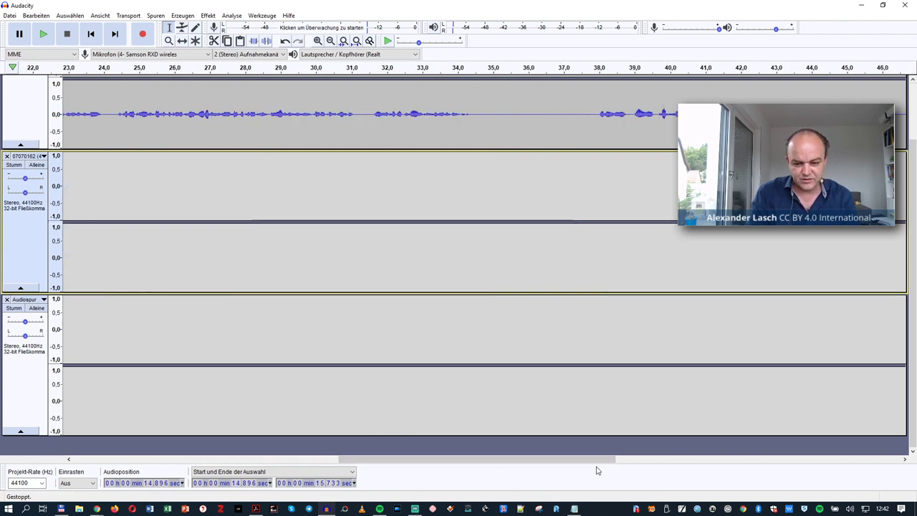
left_click(499, 199)
key("ctrl+v")
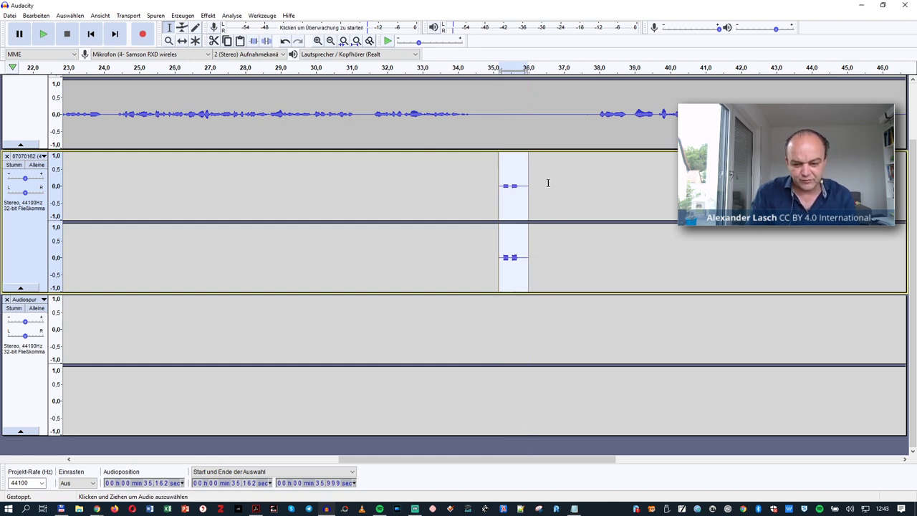
- Record about 4.5 s of new audio onto the alarm track at about 36.1 s, right after the pasted beeps
left_click(548, 182)
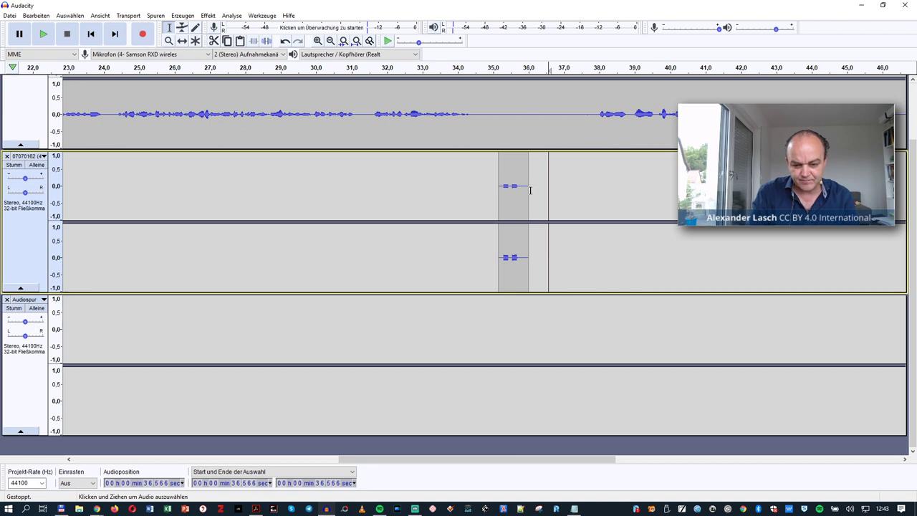
left_click(143, 40)
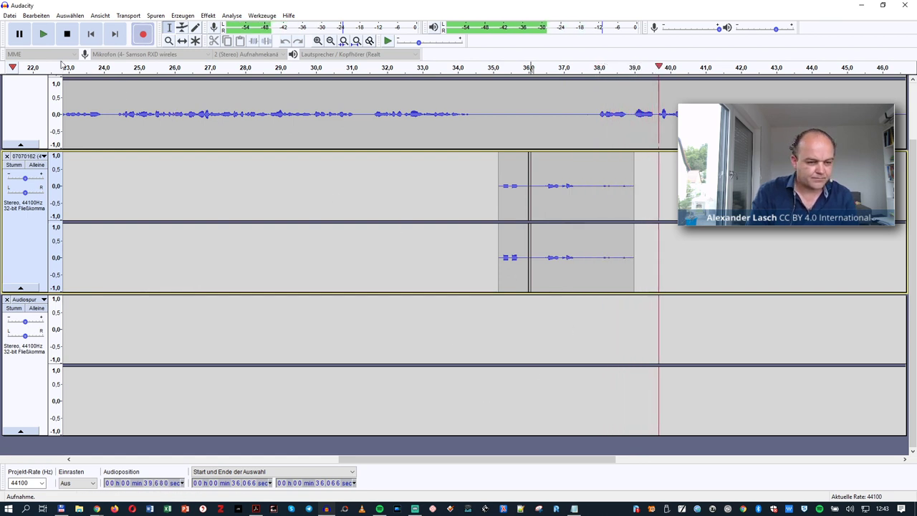
left_click(66, 33)
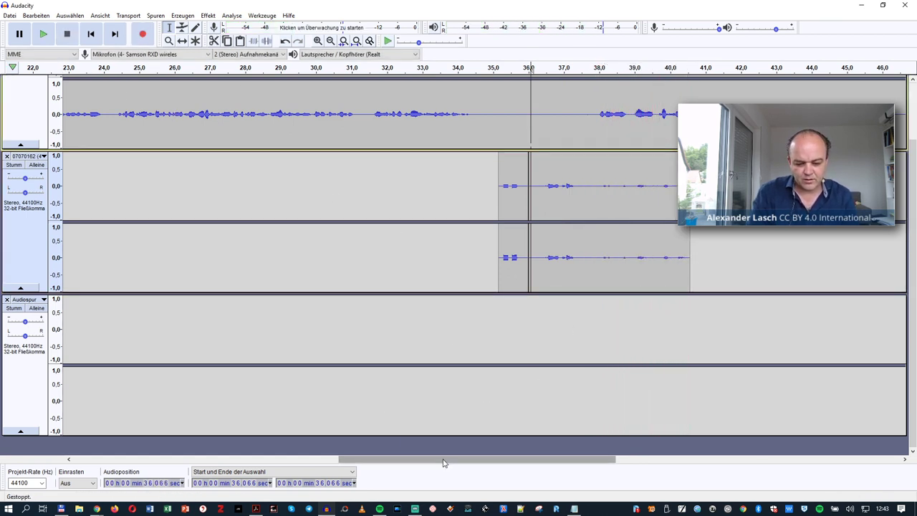
- Paste the two beeps again into the alarm track at about 58.2 s, in the pause of the voice track
left_click_drag(443, 463, 715, 459)
left_click(515, 194)
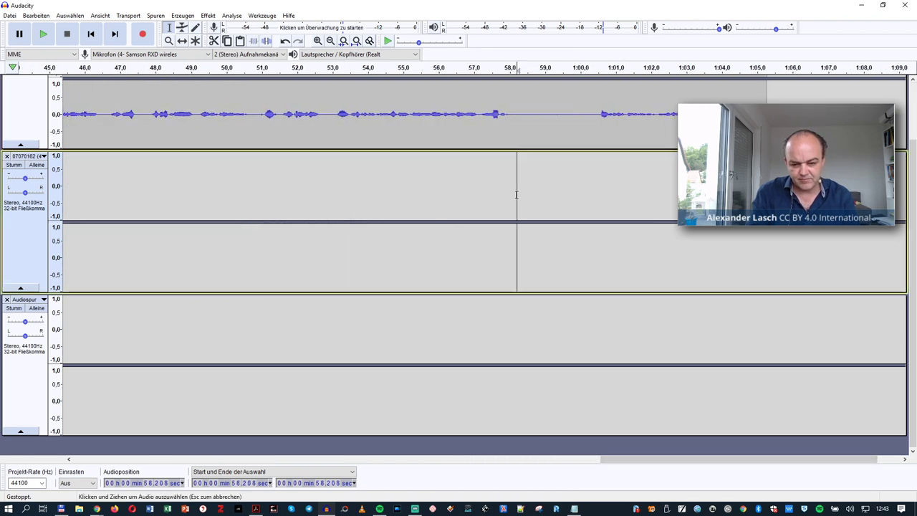
key("ctrl+v")
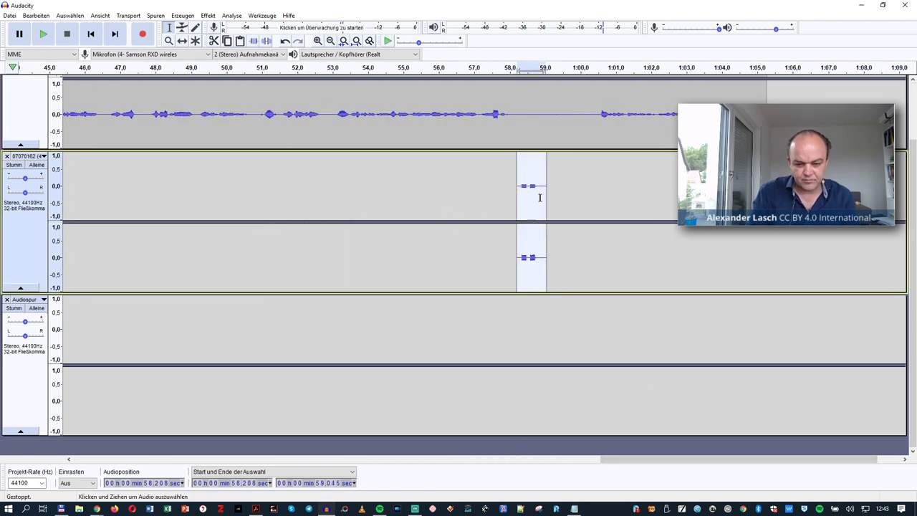
- Record about 3 s of new audio onto the alarm track, starting at about 59.0 s behind the last beeps
left_click(544, 198)
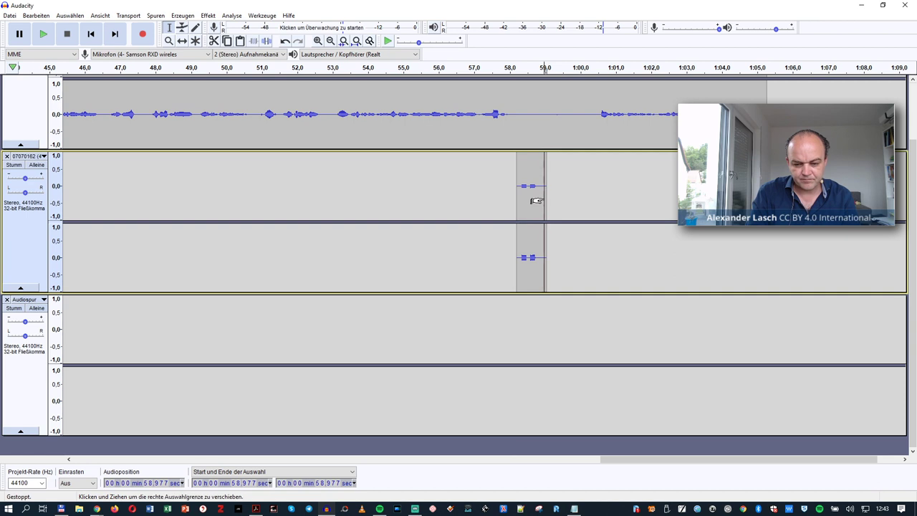
left_click(143, 33)
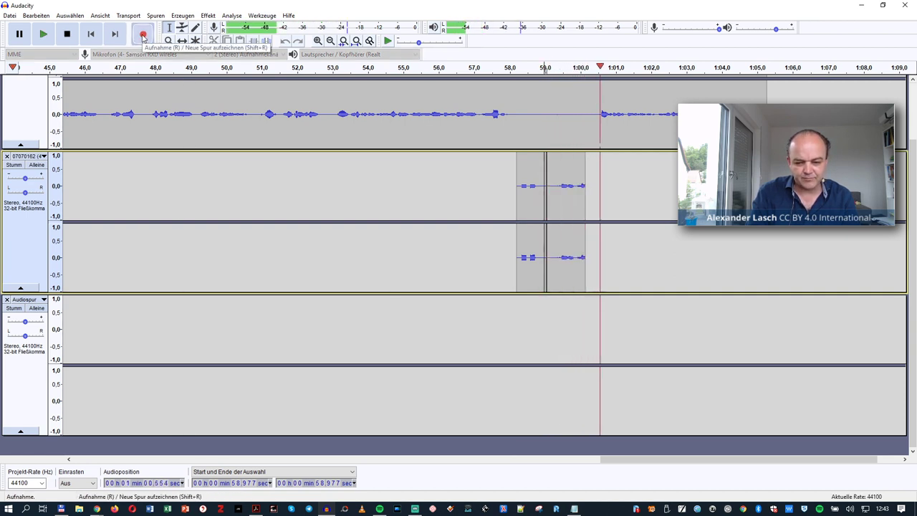
left_click(68, 33)
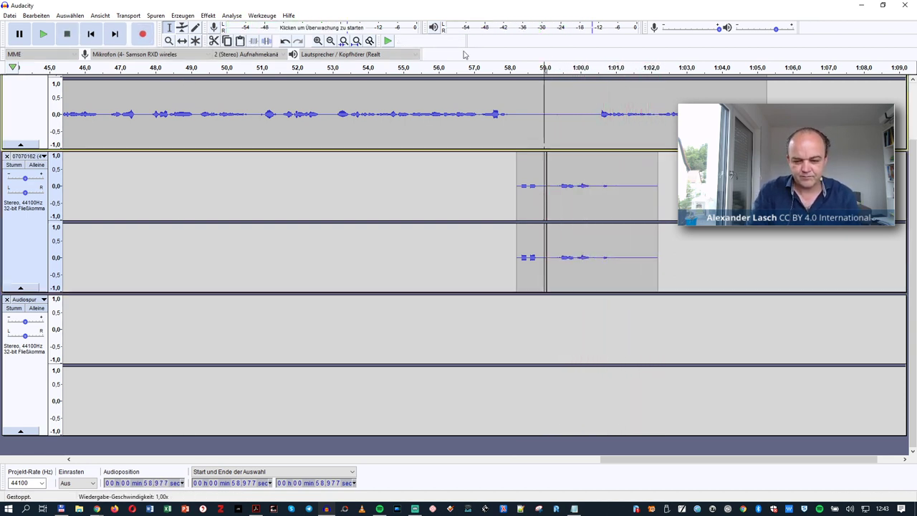
- Lengthen the pause before the last spoken passage in the voice track by inserting about 0.43 s of silence at about 1:00
scroll(565, 108, "up", 2)
left_click_drag(566, 114, 581, 115)
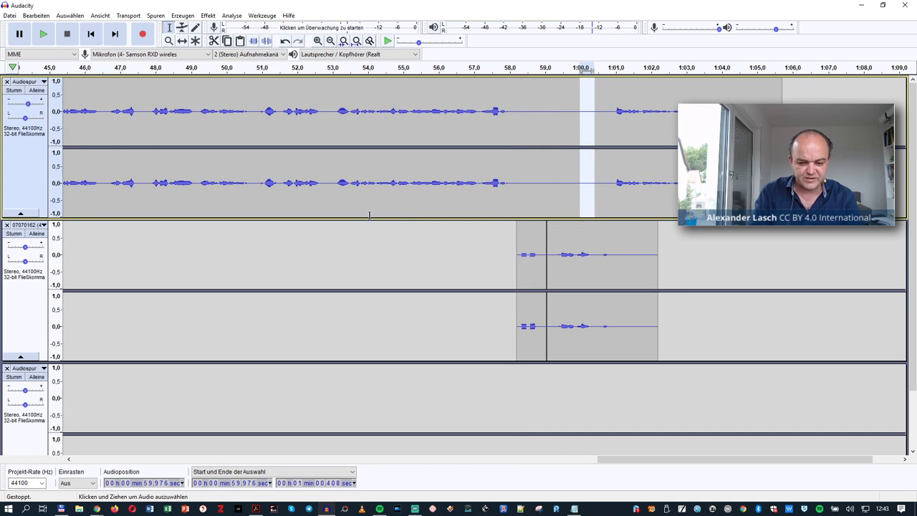
scroll(354, 333, "down", 1, "ctrl")
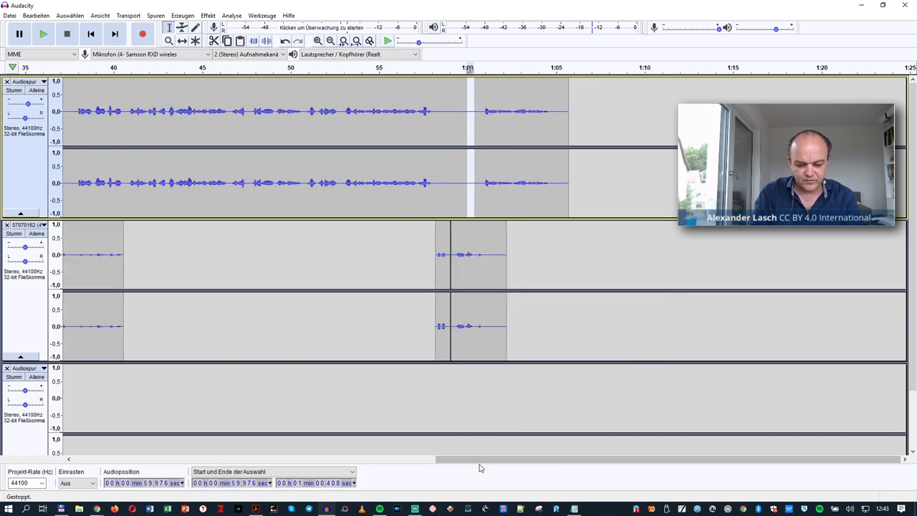
- Insert about 0.43 s of silence into the voice track at about 37.6 s and into the alarm track at about 57.5 s
left_click_drag(479, 459, 364, 459)
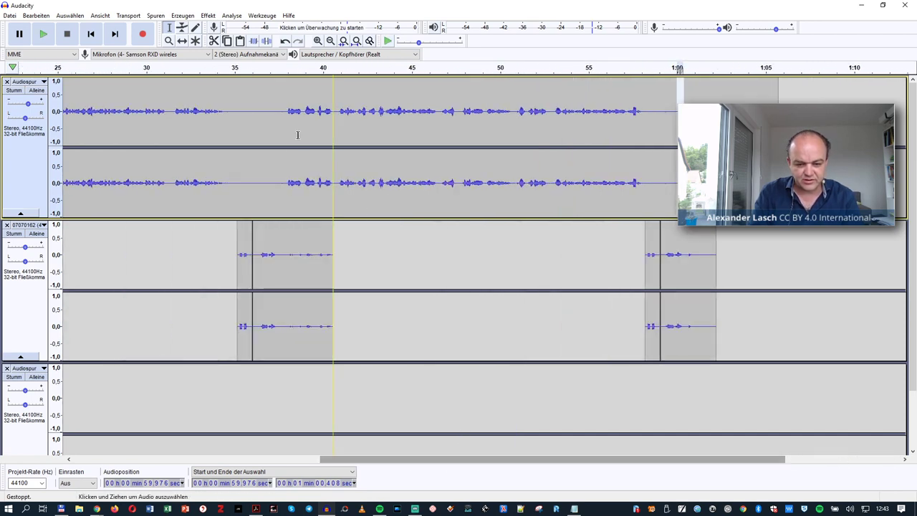
left_click(271, 111)
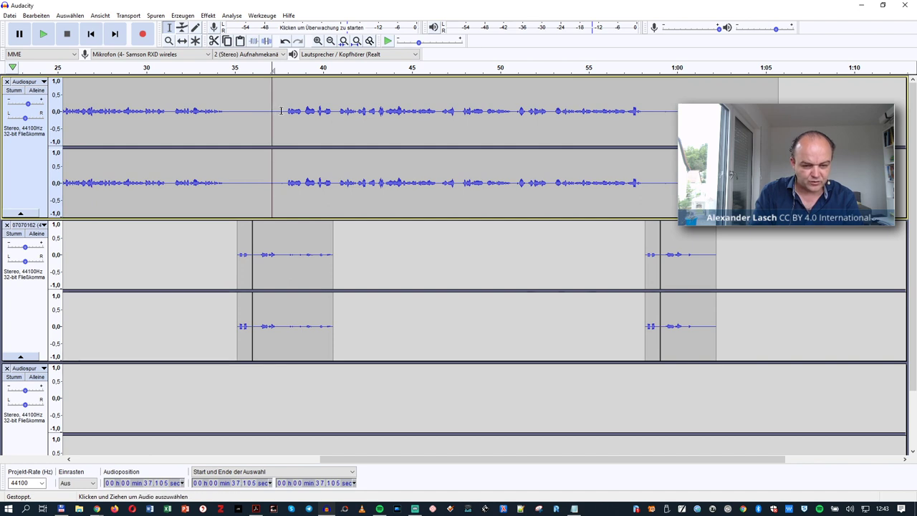
left_click(281, 111)
key("ctrl+v")
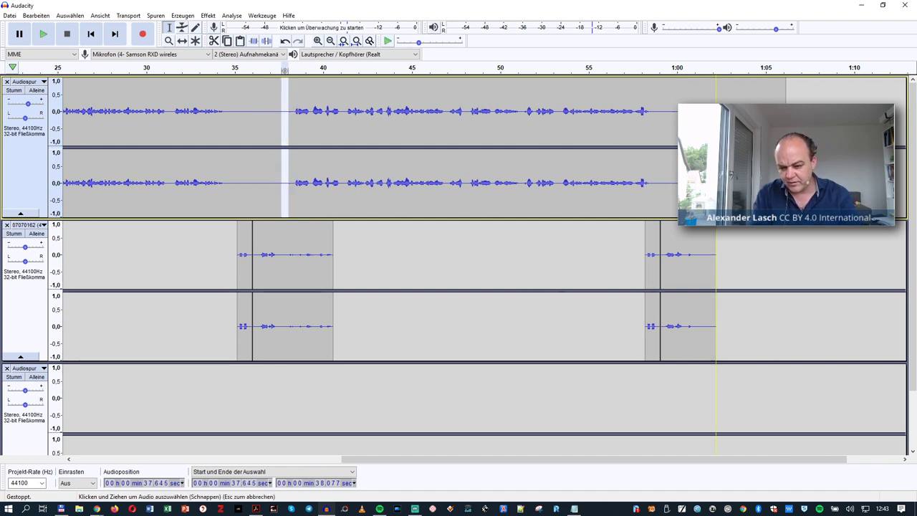
left_click(631, 250)
key("ctrl+v")
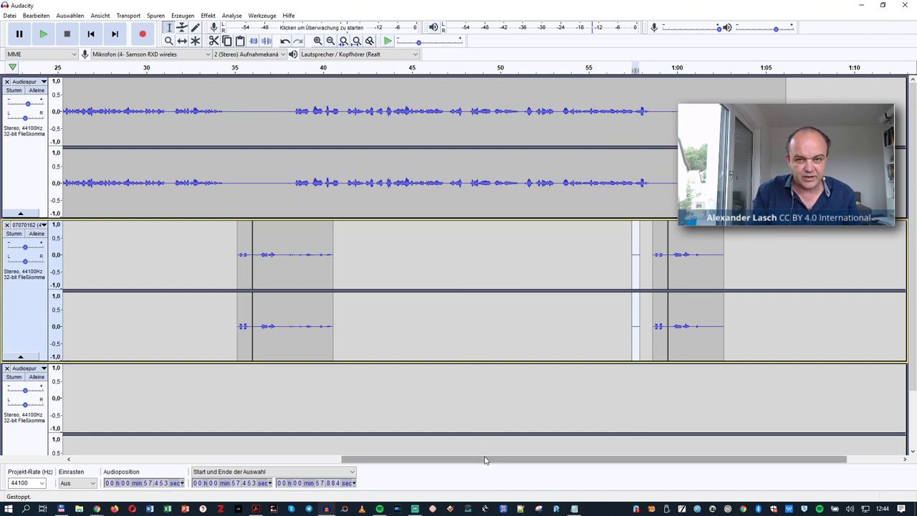
- Play back the mix from about 22.5 s to check how the second beeps fit between the spoken passages
left_click_drag(484, 460, 392, 460)
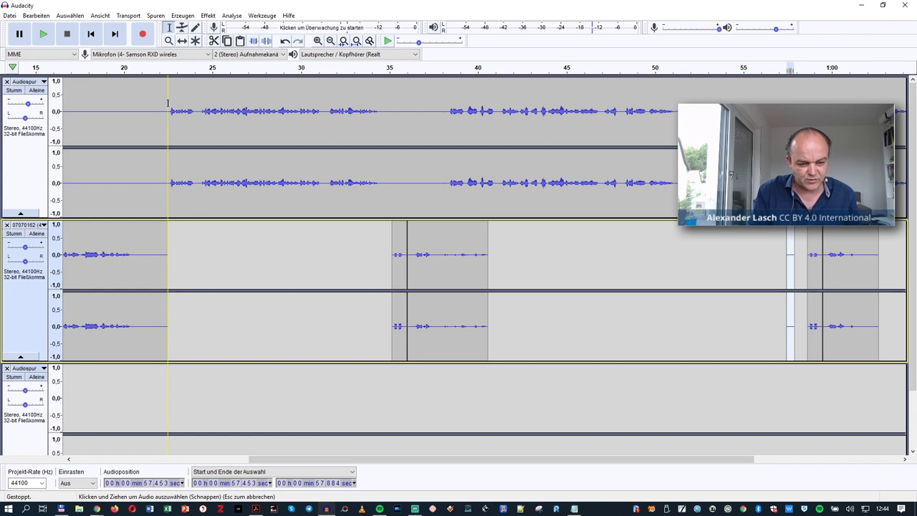
left_click(169, 103)
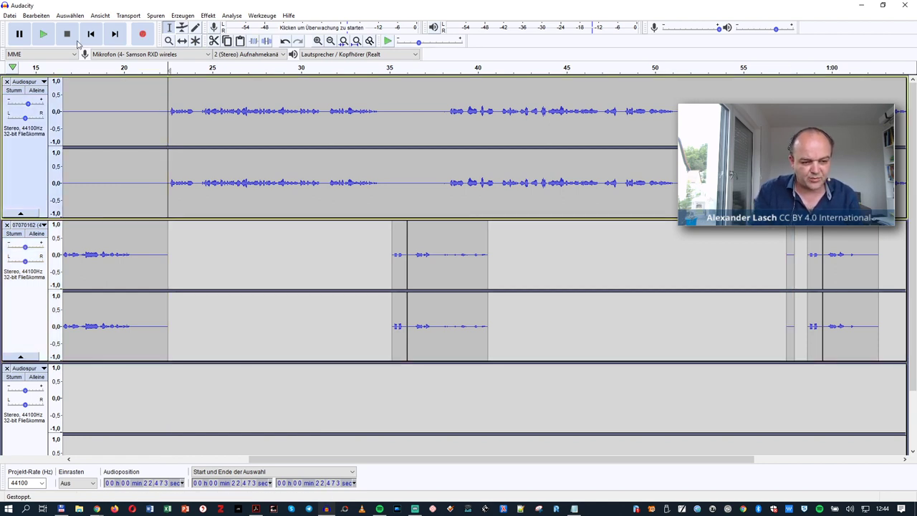
left_click(44, 34)
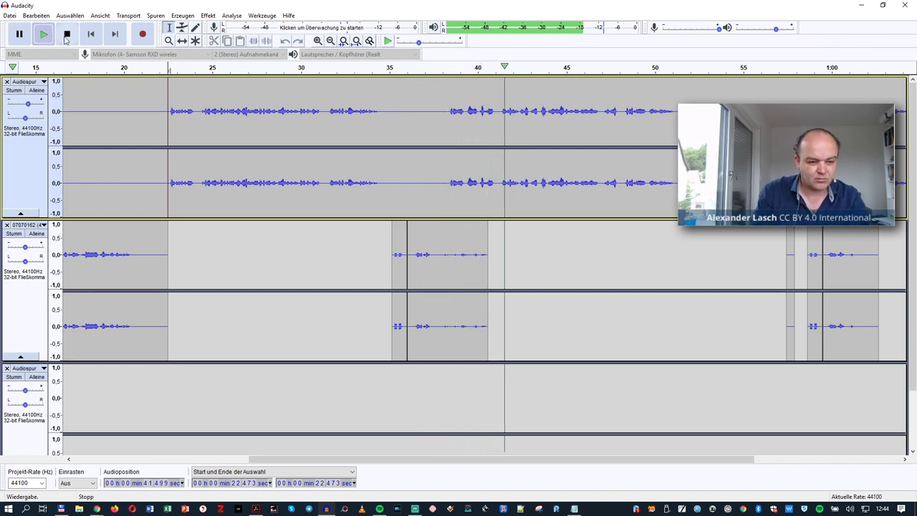
left_click(67, 35)
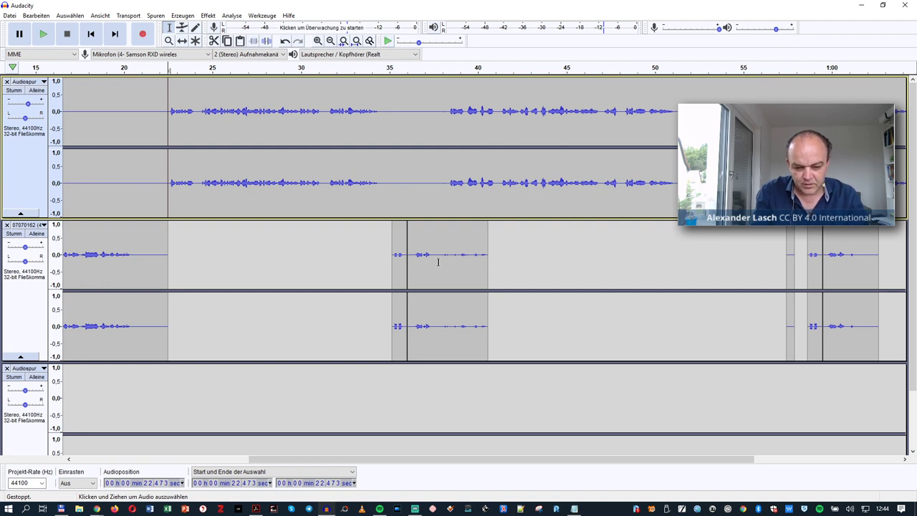
- Delete the end of the alarm track's second recording, from about 38.0 s to 40.6 s
left_click_drag(441, 263, 488, 286)
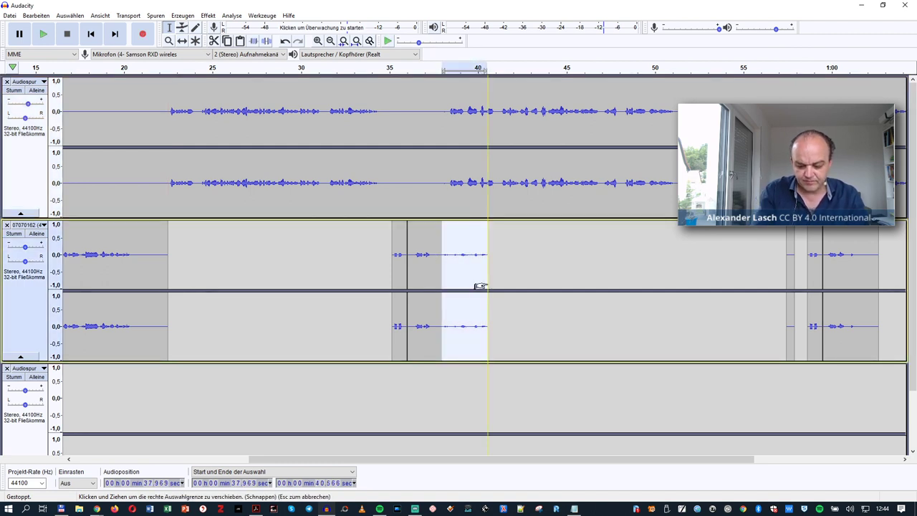
key("Delete")
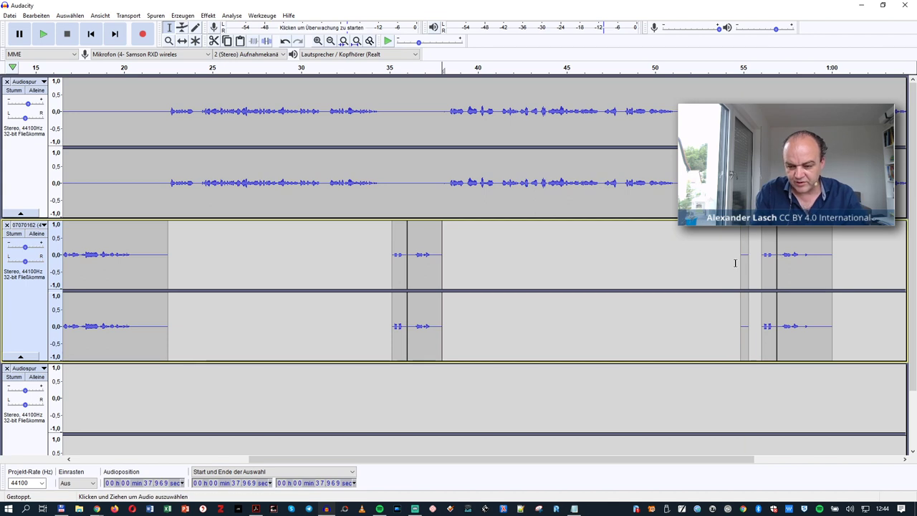
left_click_drag(811, 256, 836, 256)
- Play the last alarm clips from about 56.0 s and delete their tail from about 58.5 s onwards
left_click(761, 254)
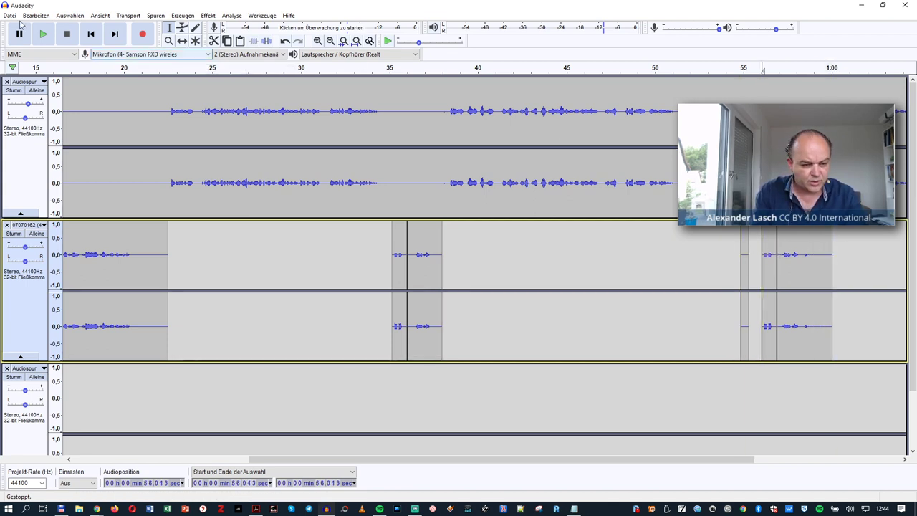
left_click(42, 36)
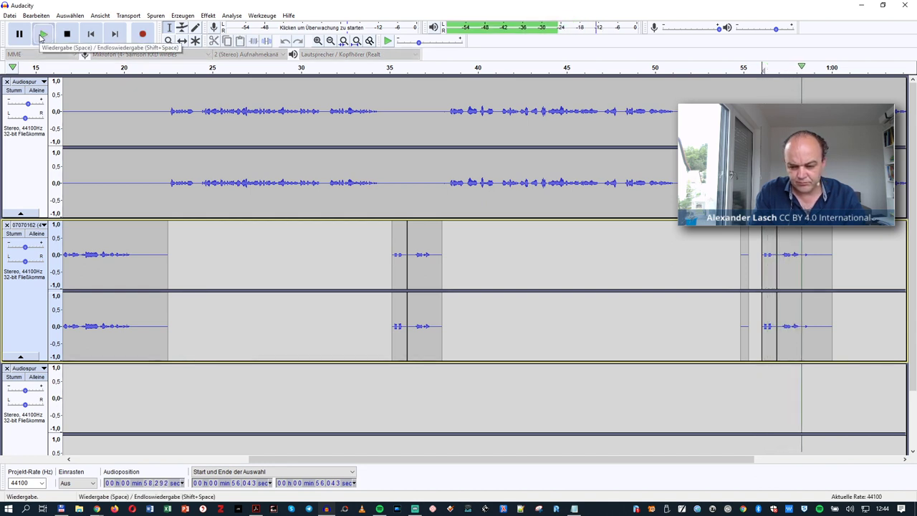
left_click(67, 36)
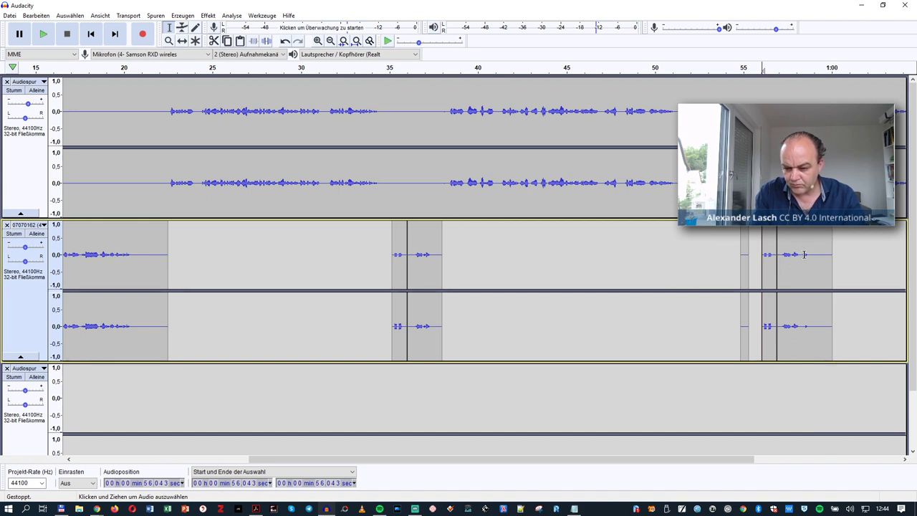
left_click_drag(803, 255, 853, 270)
key("Escape")
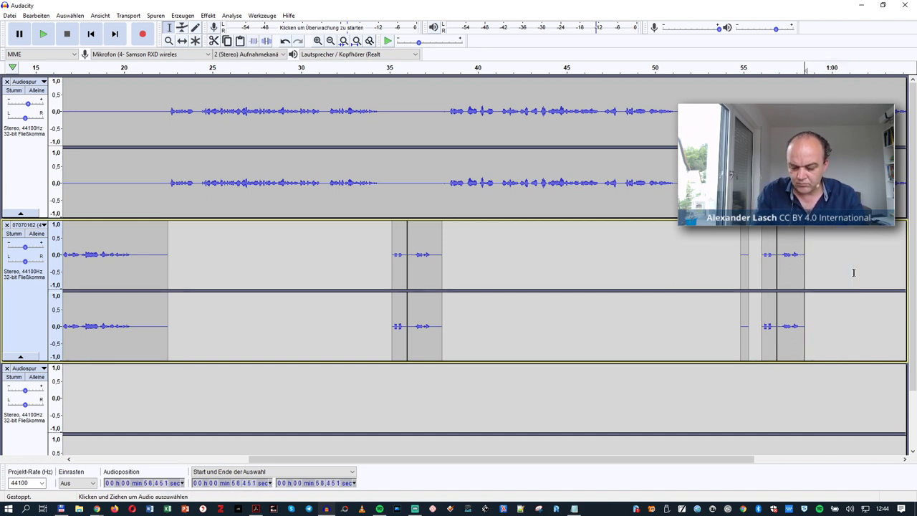
- Cut the last group of alarm clips starting at about 54.9 s and paste it back at about 58.7 s
left_click_drag(740, 261, 804, 276)
key("Delete")
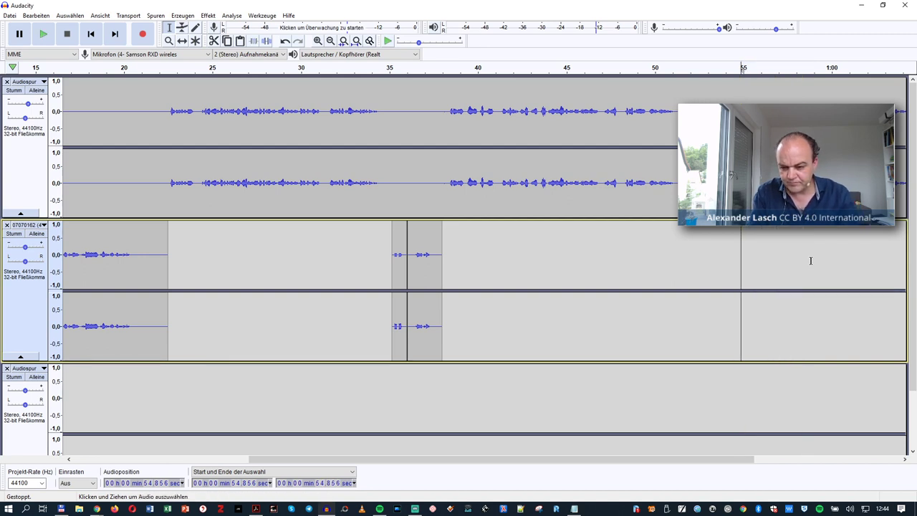
left_click(809, 255)
key("ctrl+v")
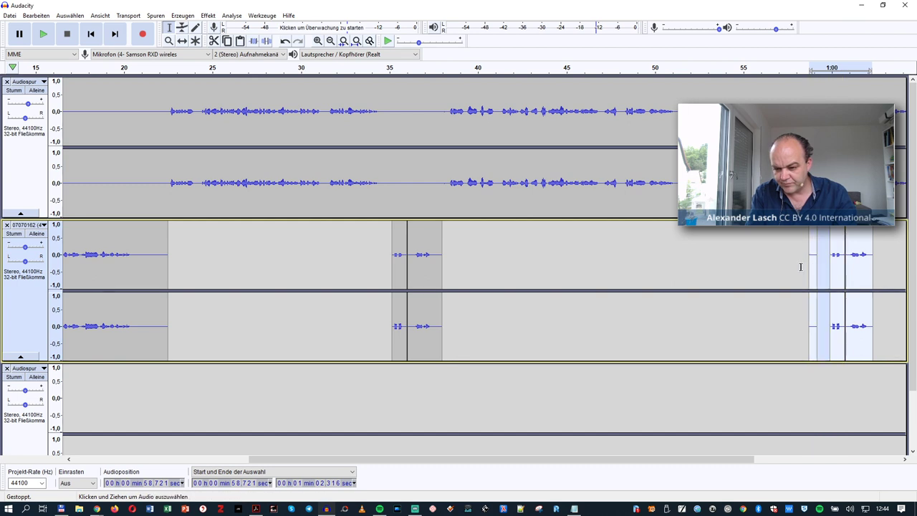
- Delete the short silent clip before the last beeps in the alarm track, from about 58.3 s to 59.8 s
left_click_drag(801, 267, 826, 275)
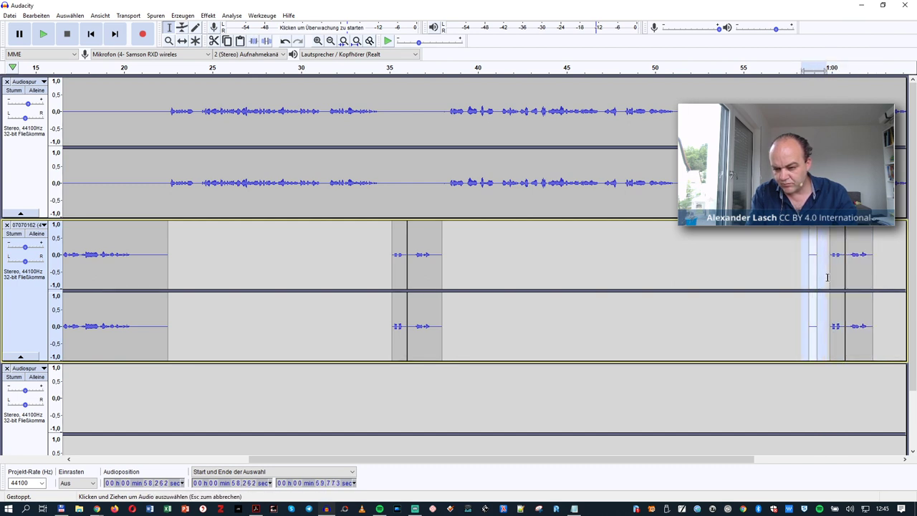
key("Delete")
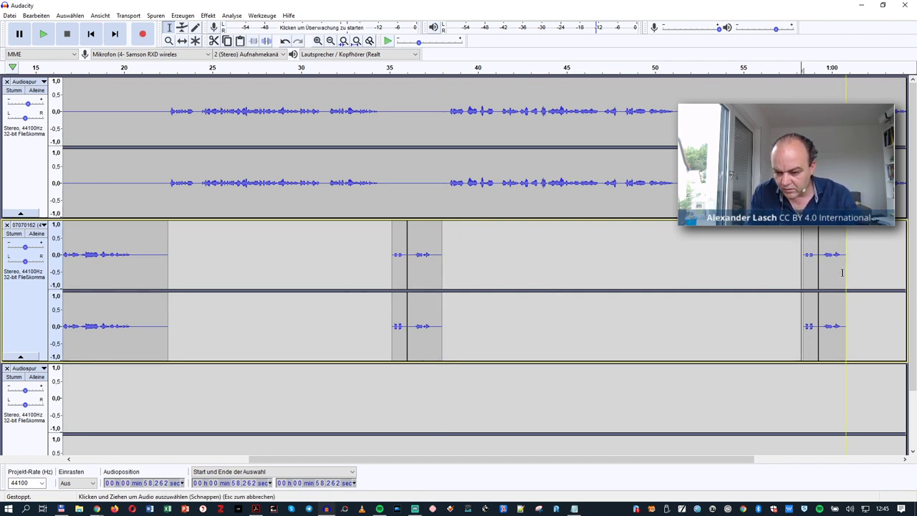
- Play back the mix from about 56.9 s to check the timing of the last beeps and speech
left_click(787, 279)
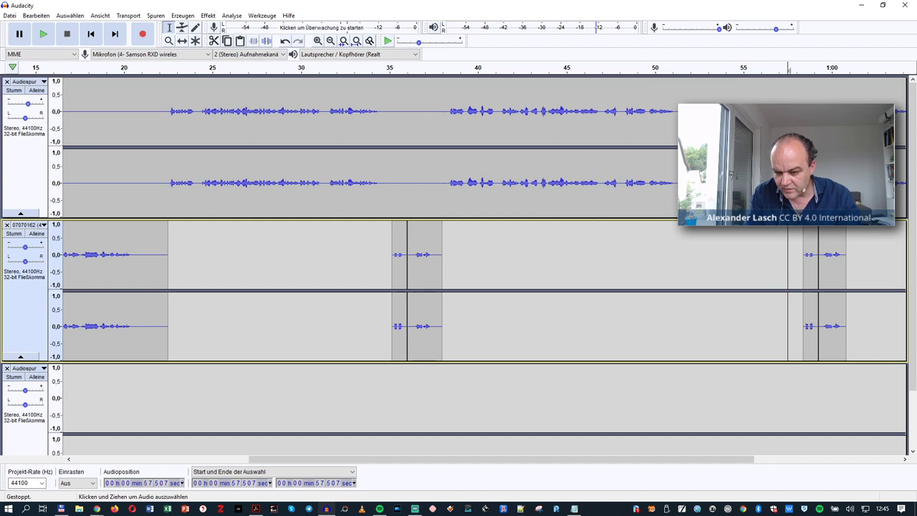
left_click(778, 90)
left_click(43, 34)
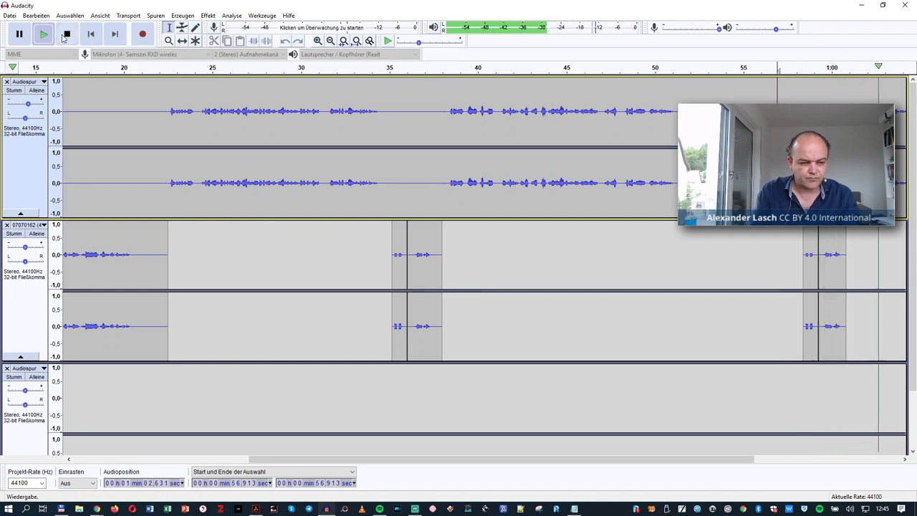
left_click(67, 34)
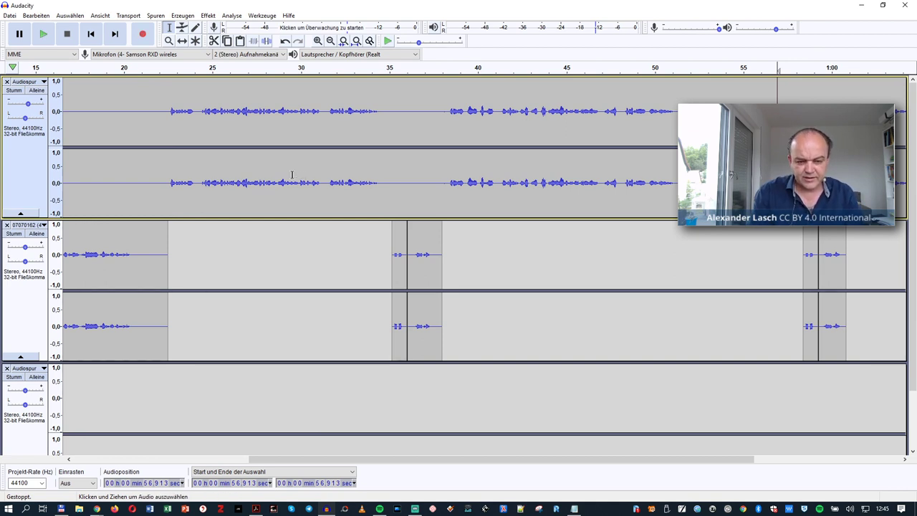
scroll(291, 175, "right", 5)
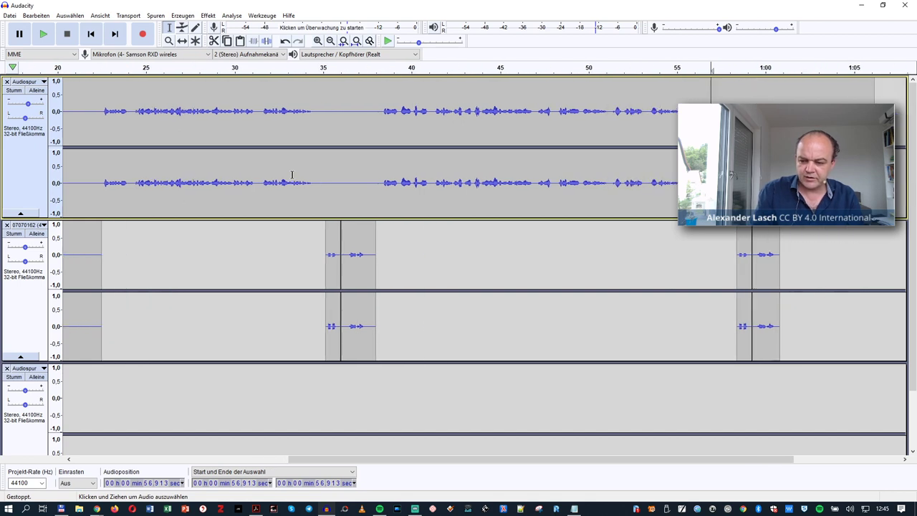
scroll(291, 174, "left", 5)
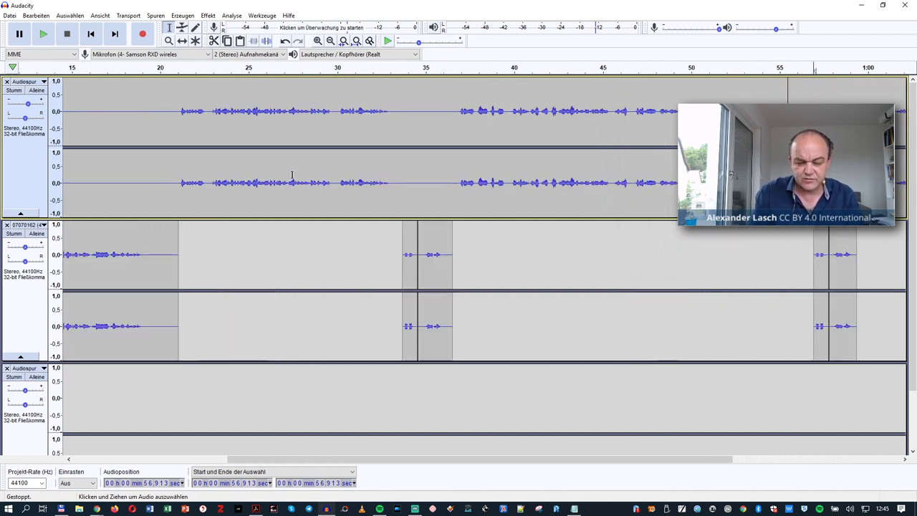
scroll(291, 175, "down", 2)
scroll(292, 175, "left", 7)
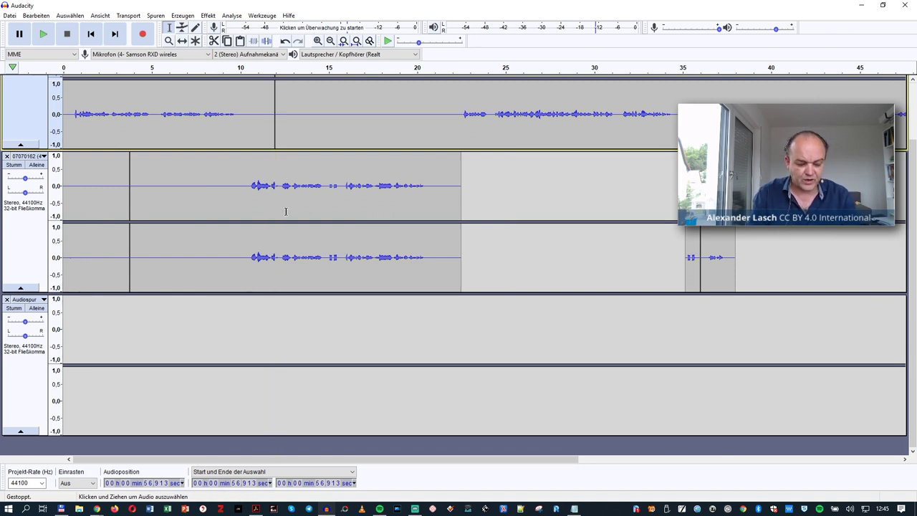
- Switch to the browser, open the Free Music Archive page for "Waves" by Pictures of the Floating World, and play the song
left_click(96, 508)
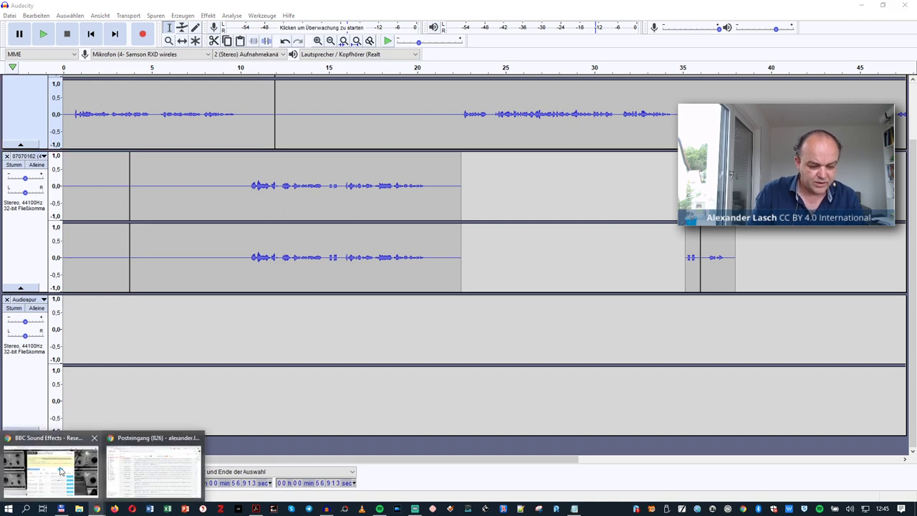
left_click(61, 467)
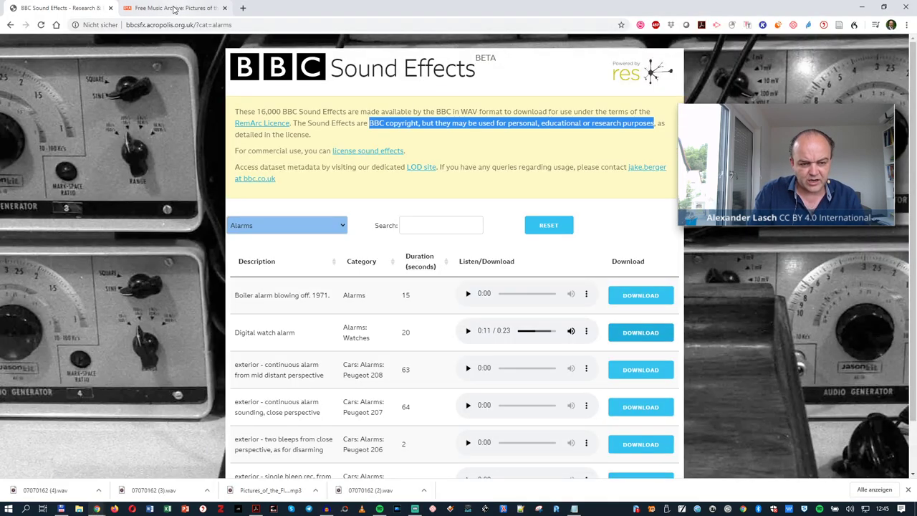
left_click(173, 8)
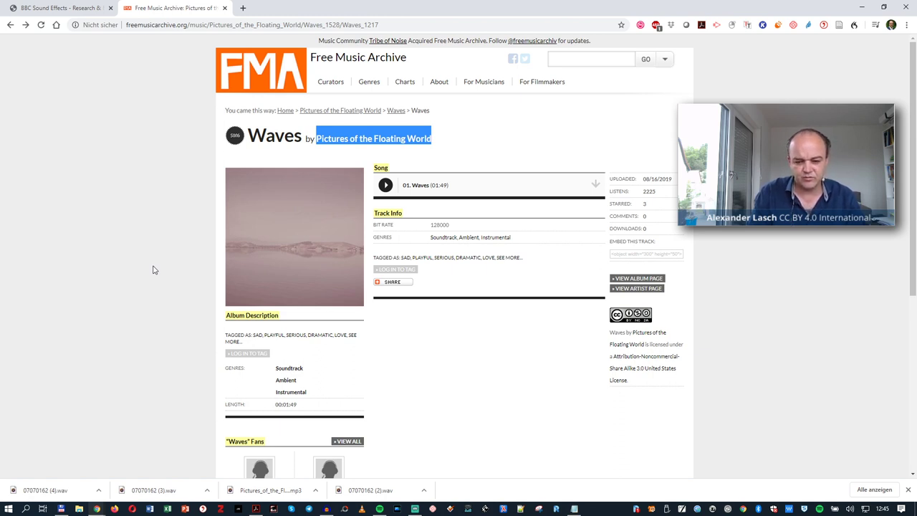
left_click(485, 139)
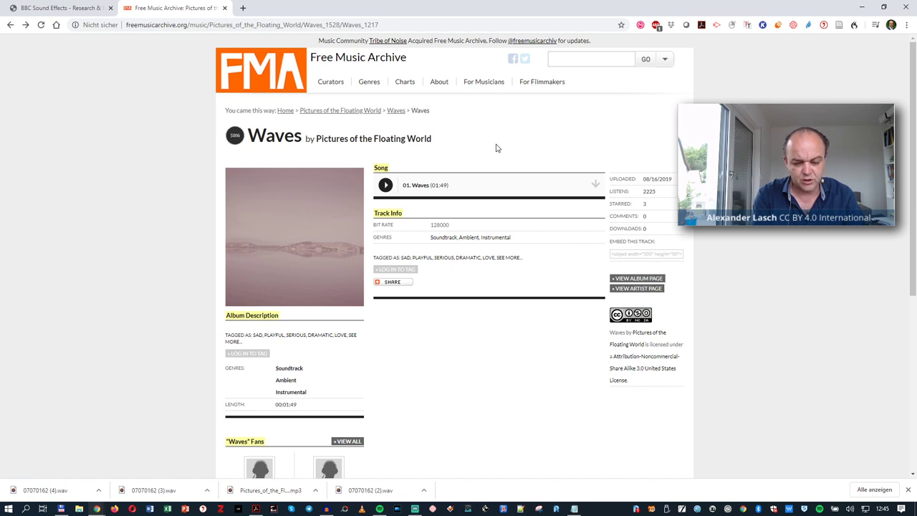
left_click(386, 185)
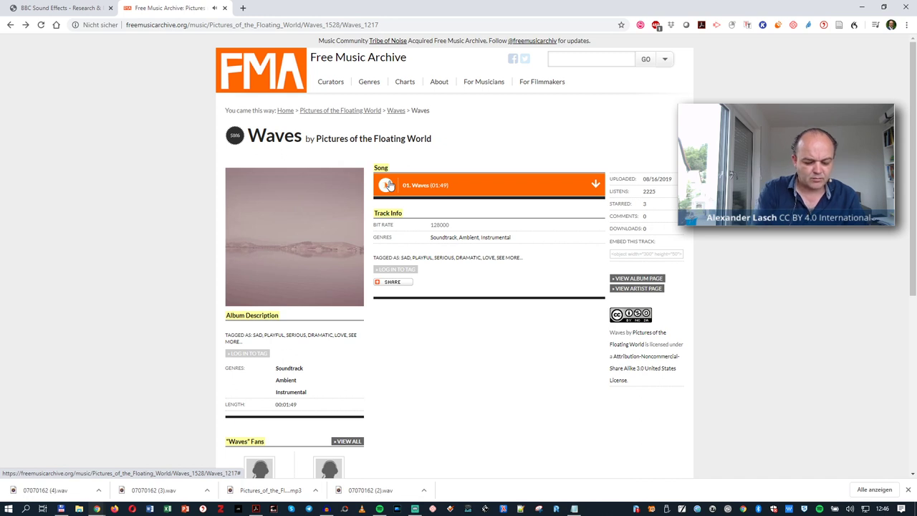
- Download the "Waves" song as an MP3 file and return to its Free Music Archive page
left_click(595, 187)
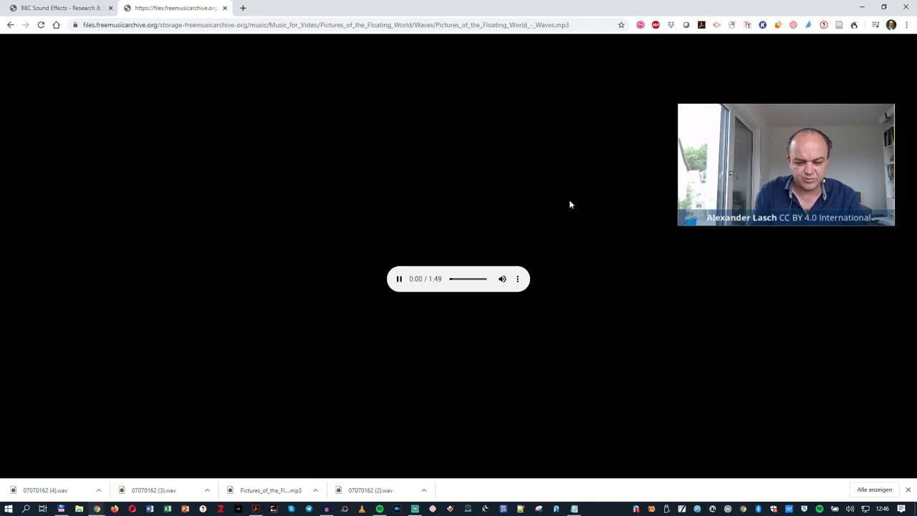
left_click(521, 280)
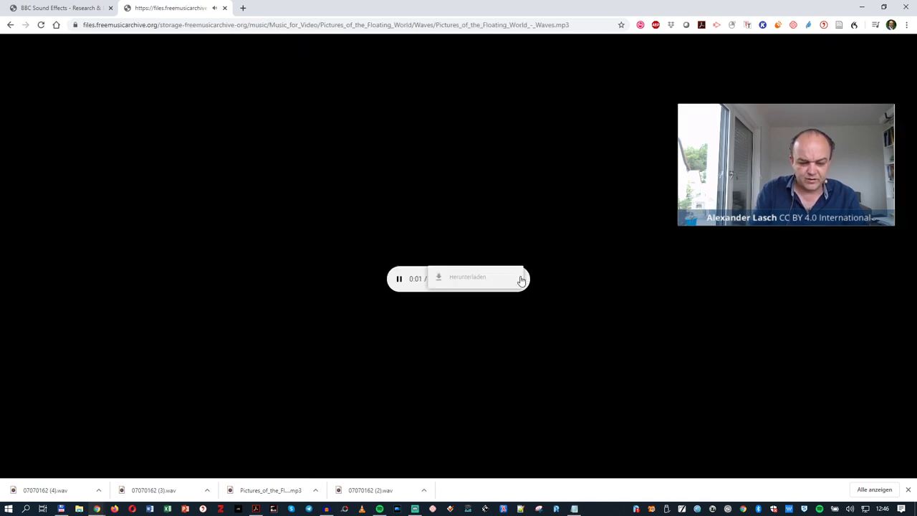
left_click(456, 278)
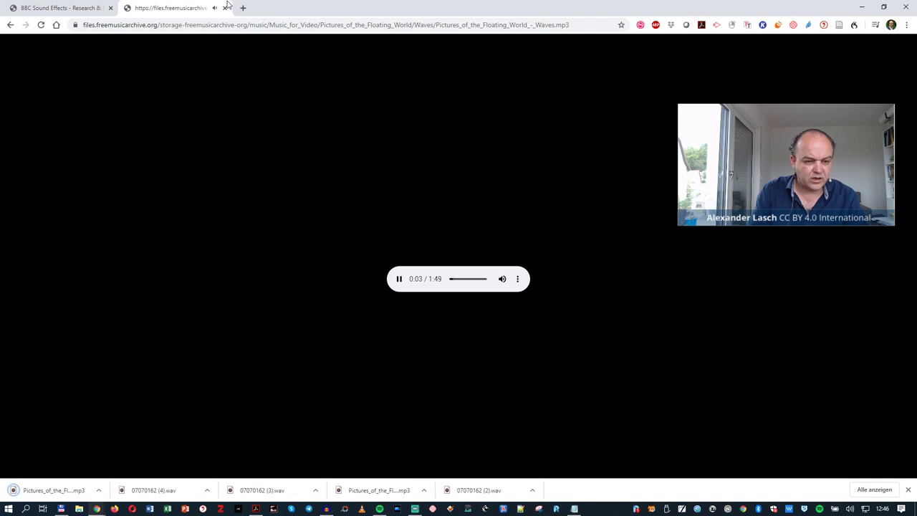
left_click(11, 26)
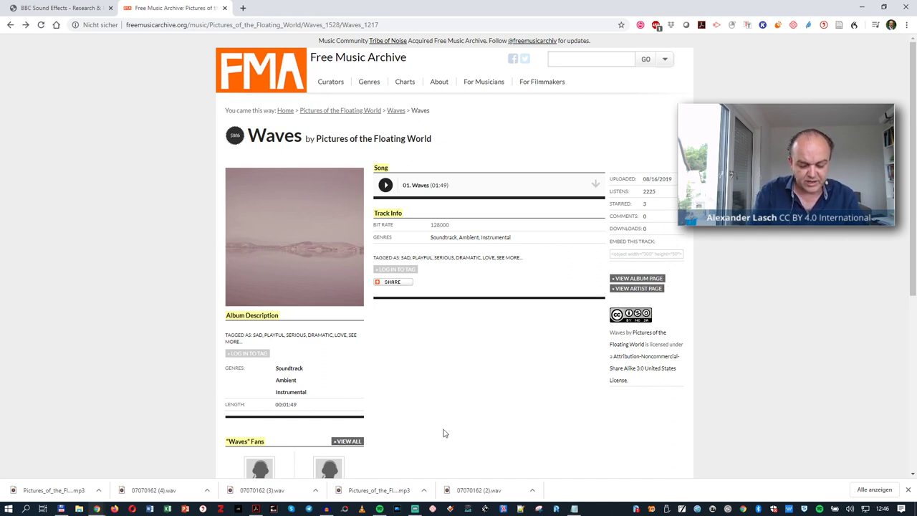
- Switch back to the Audacity project with the voice and alarm tracks
left_click(327, 510)
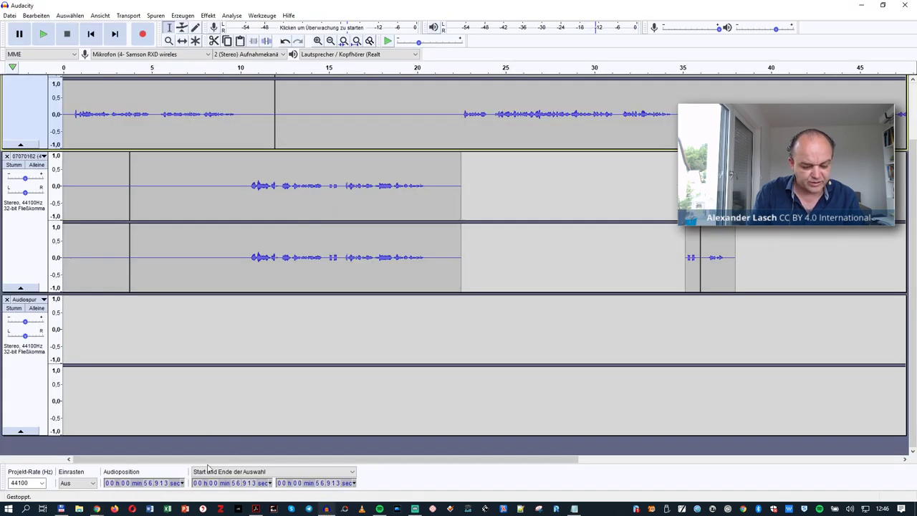
scroll(497, 407, "right", 5)
scroll(498, 407, "left", 5)
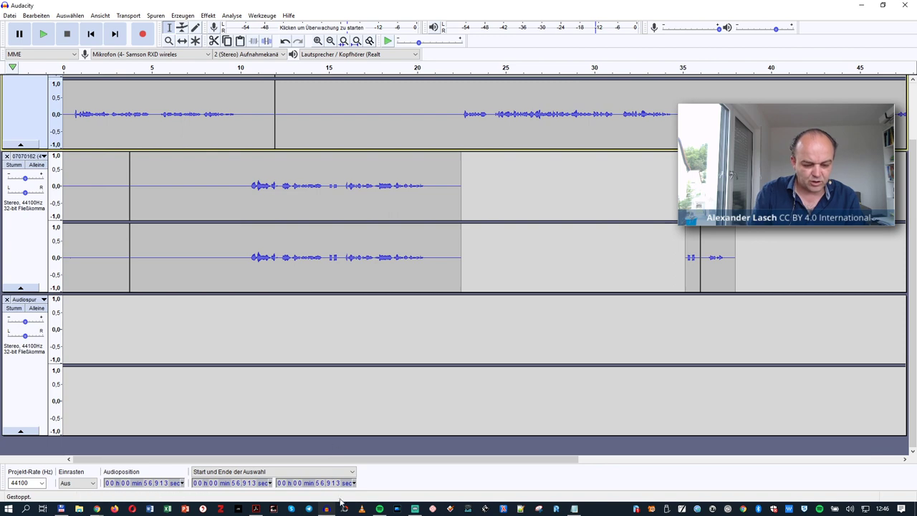
- Import the downloaded "Pictures_of_the_Float..." MP3 from the Downloads folder in Total Commander into the project as a new track
left_click_drag(405, 459, 270, 480)
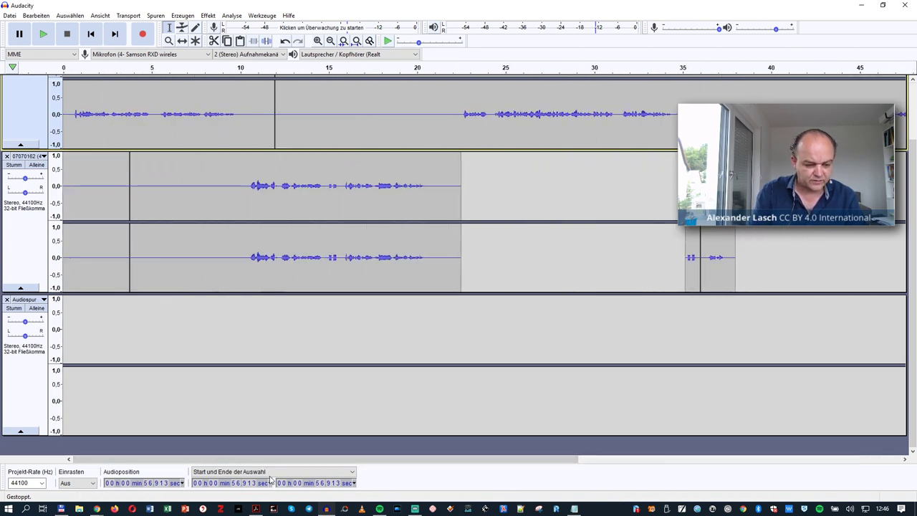
left_click(61, 509)
left_click(319, 304)
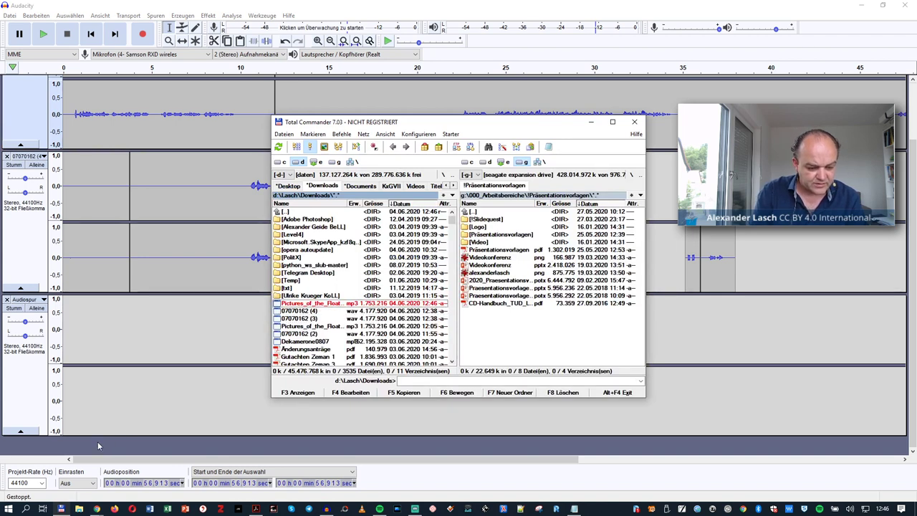
left_click_drag(98, 445, 97, 441)
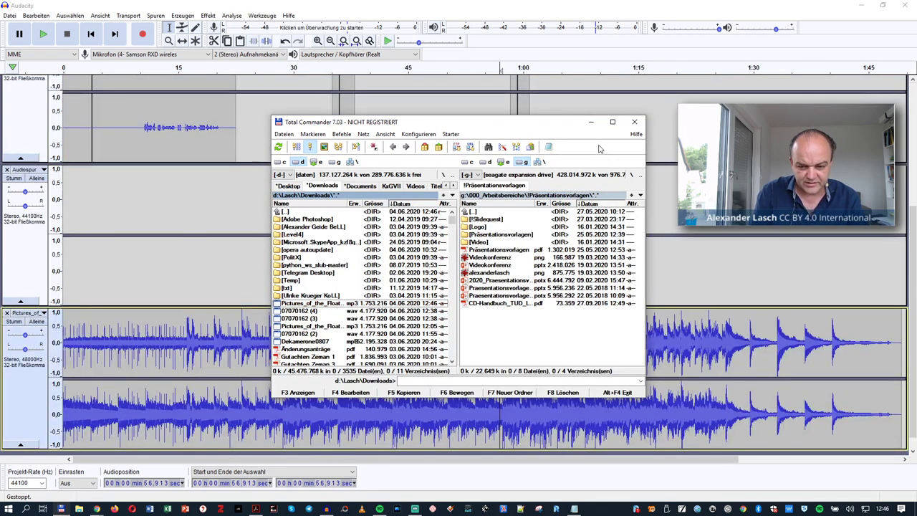
left_click(591, 122)
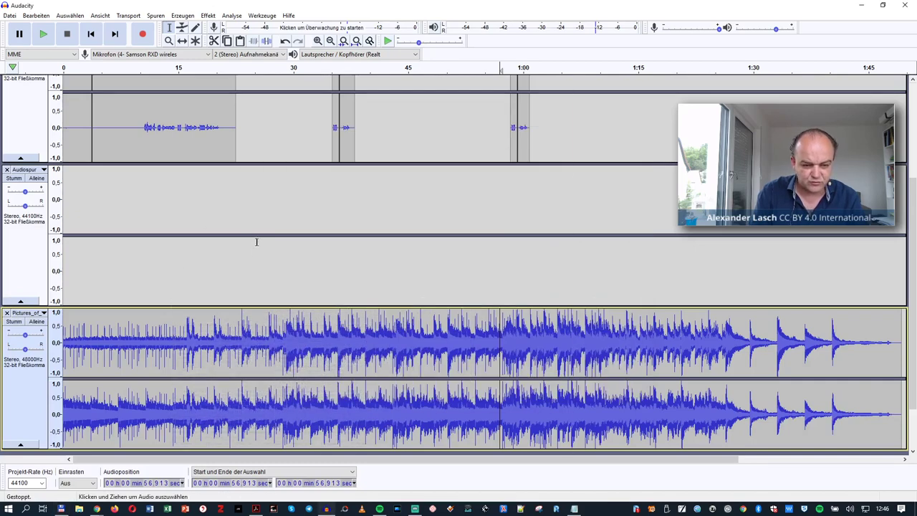
- Delete the music from about 12 s to its end, keeping only the opening section
scroll(256, 241, "up", 3)
scroll(256, 241, "down", 3)
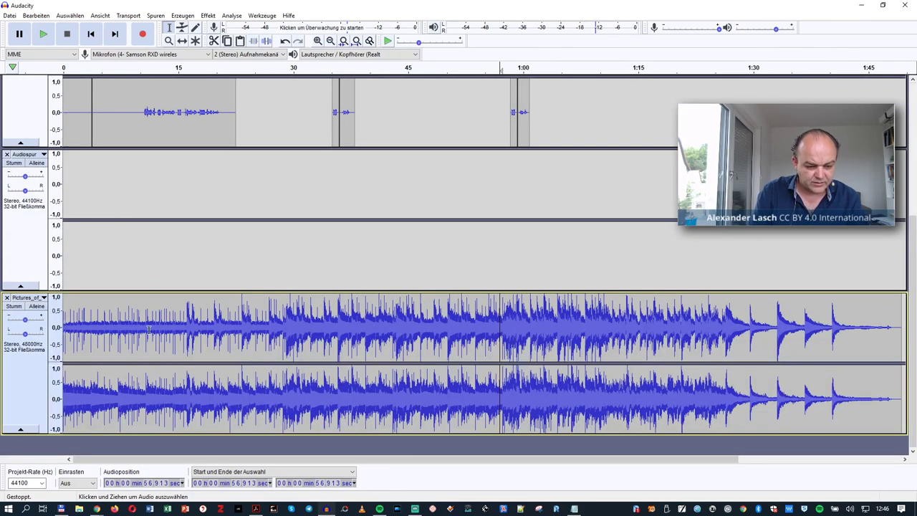
left_click_drag(154, 328, 797, 378)
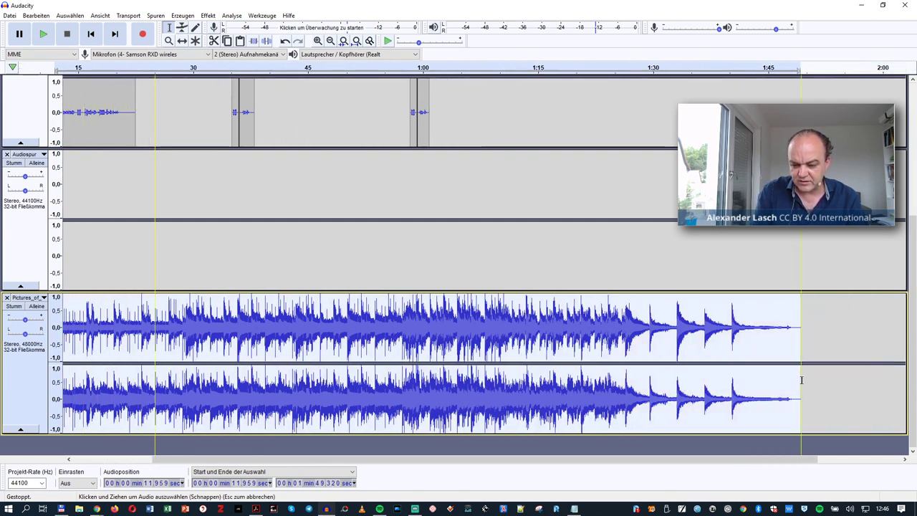
key("Delete")
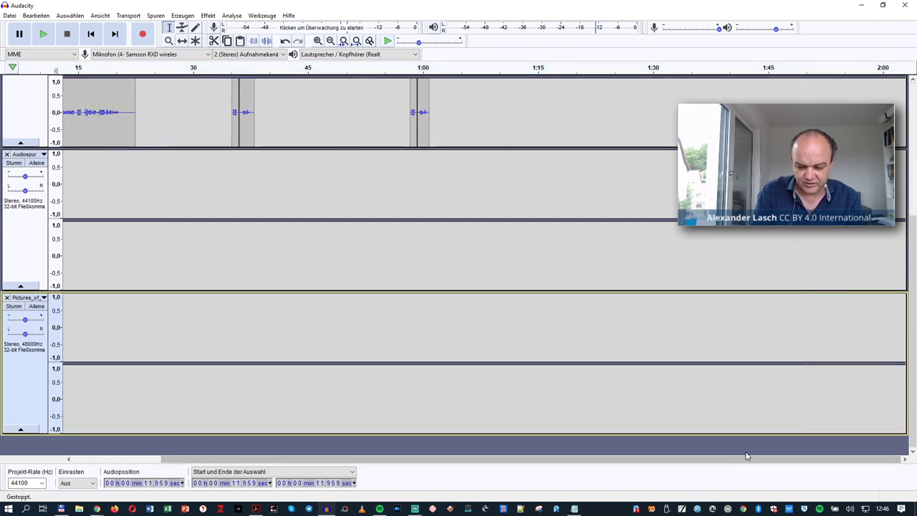
left_click_drag(743, 462, 493, 491)
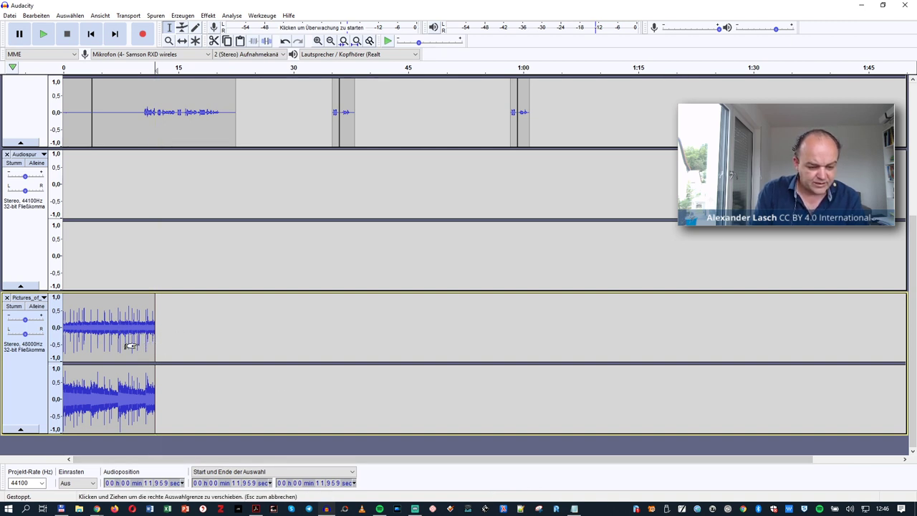
- Amplify the whole remaining music clip by -5.6 dB
left_click(13, 345)
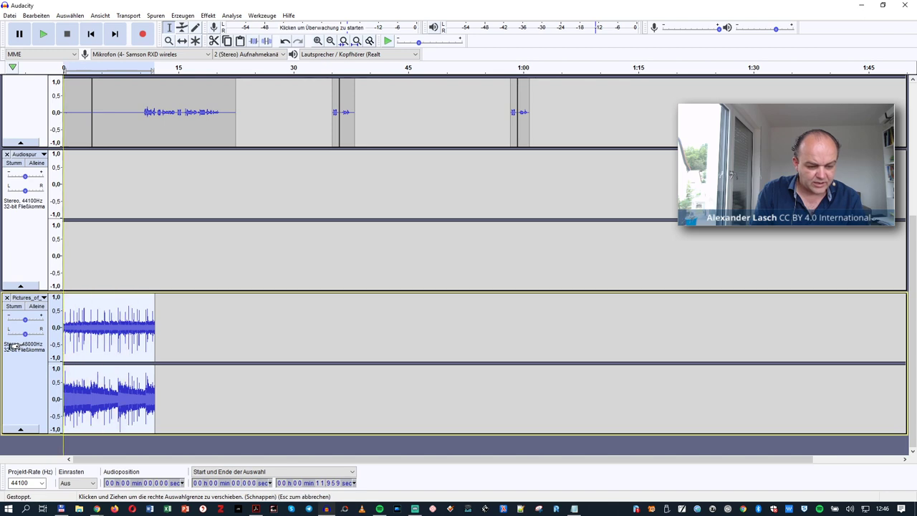
left_click(208, 15)
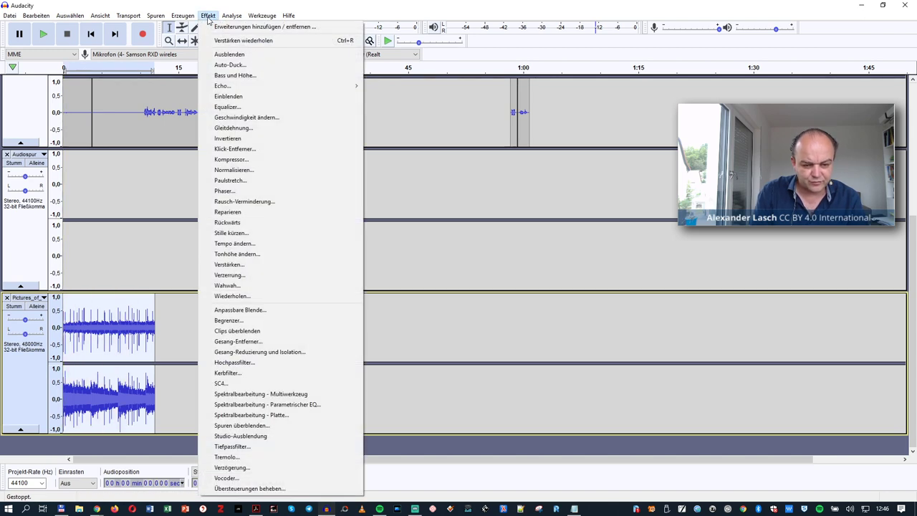
left_click(229, 264)
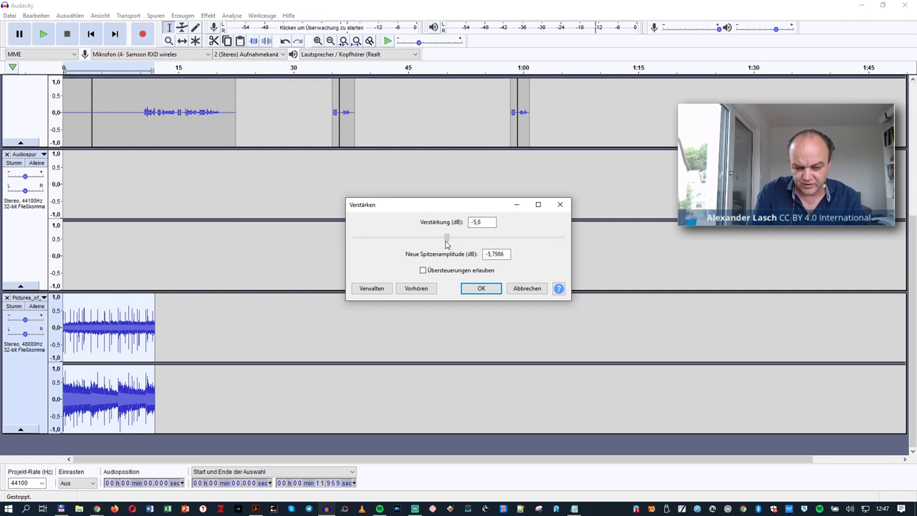
left_click(482, 289)
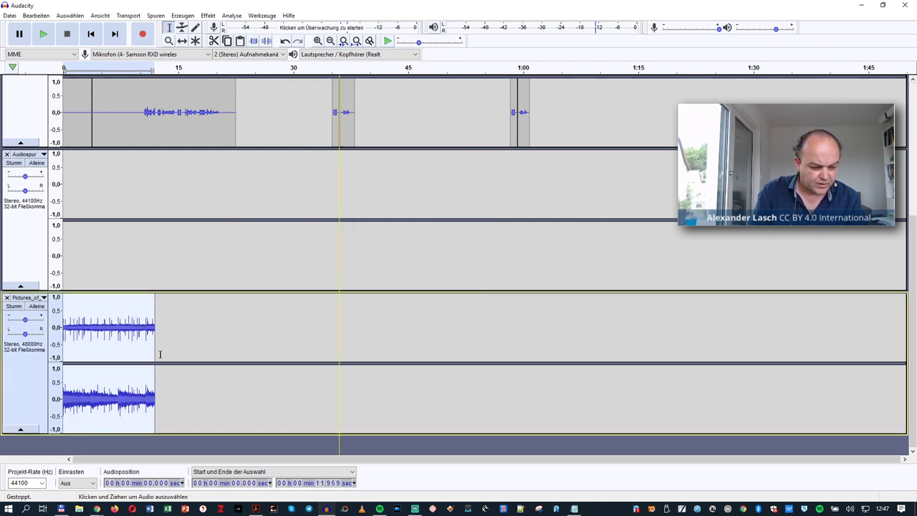
left_click_drag(92, 331, 61, 331)
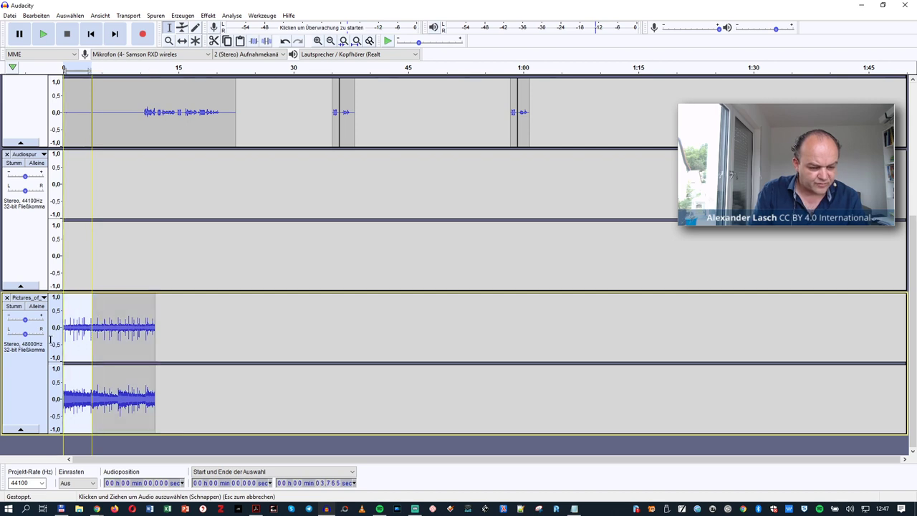
left_click(208, 18)
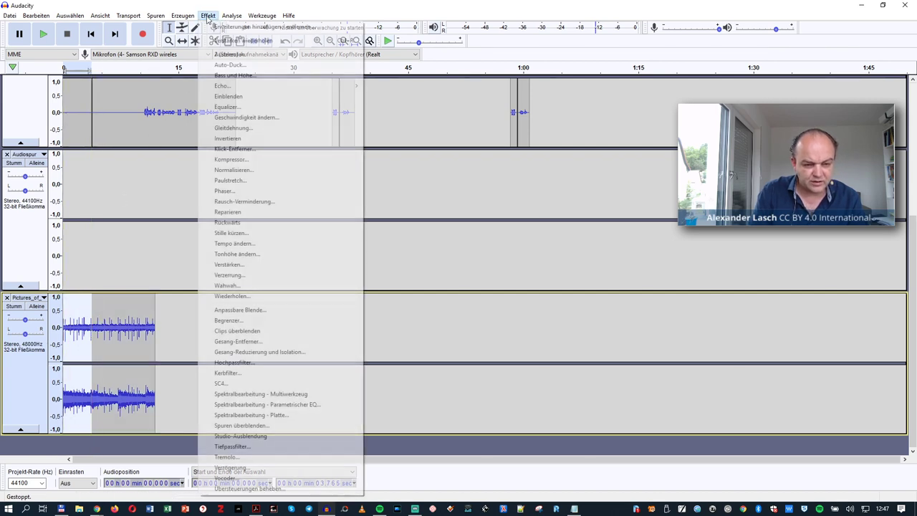
left_click(201, 9)
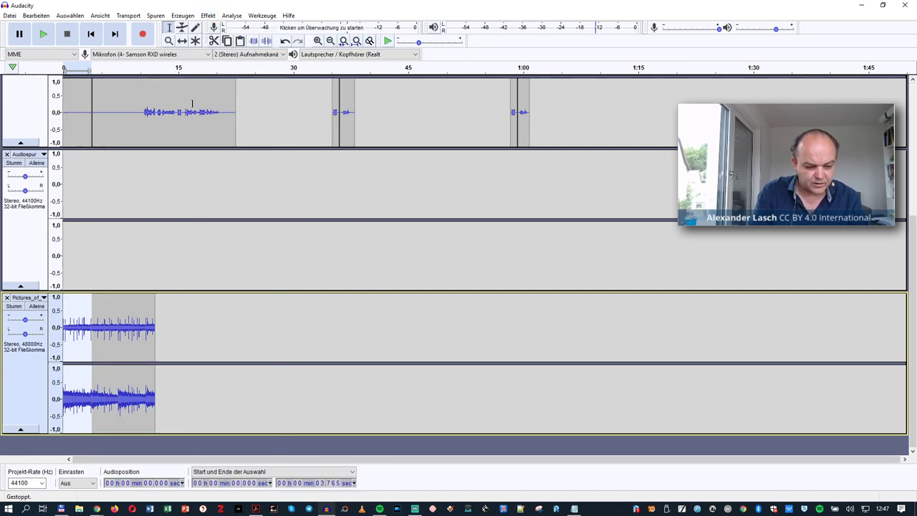
- Fade out the music clip from about 6.4 s to its end at about 12 s
left_click_drag(111, 336, 153, 354)
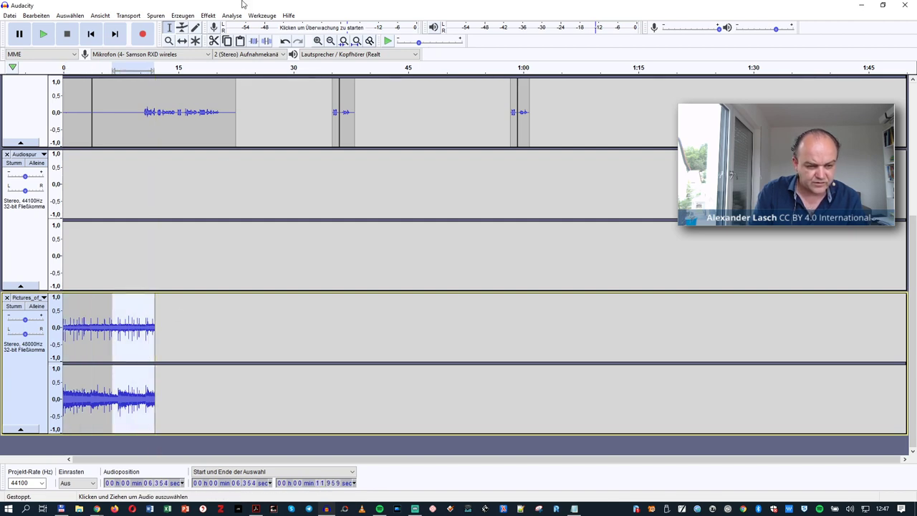
left_click(209, 17)
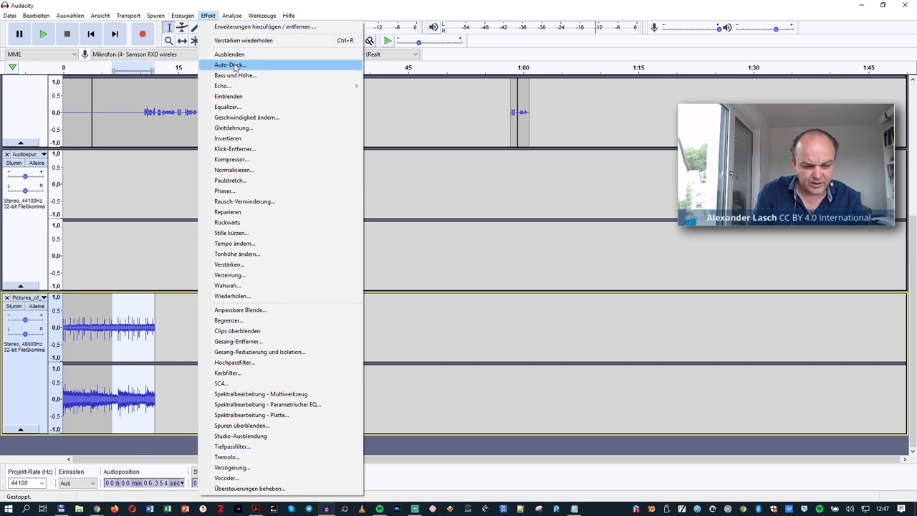
left_click(229, 54)
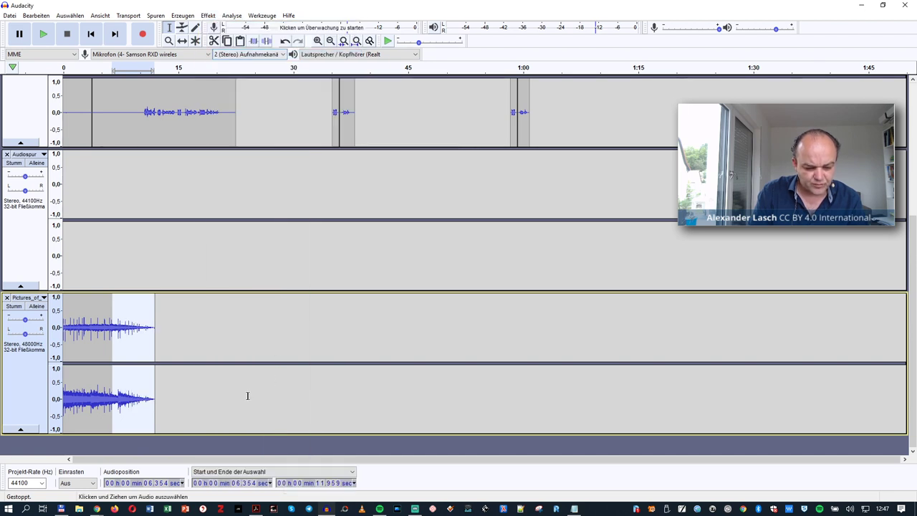
- Play back the mix from about 0.4 s to check the music level against the speech
scroll(72, 126, "up", 5)
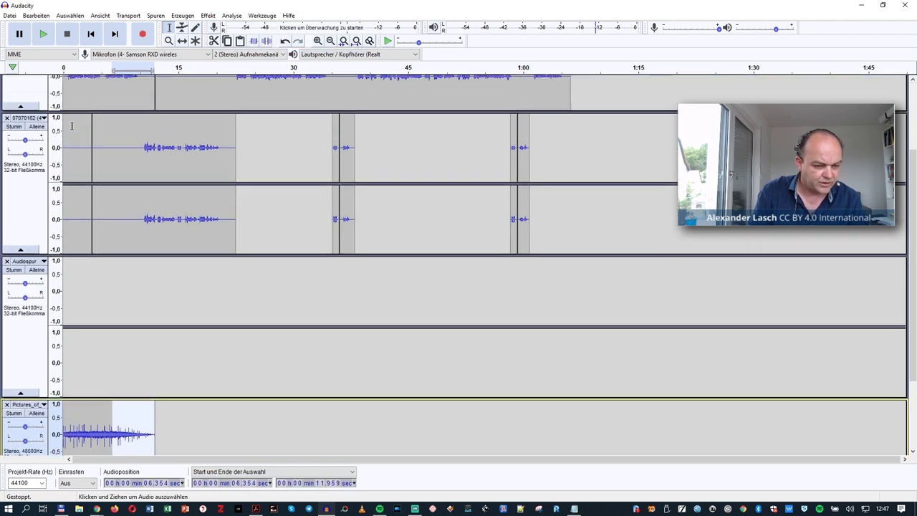
left_click(66, 92)
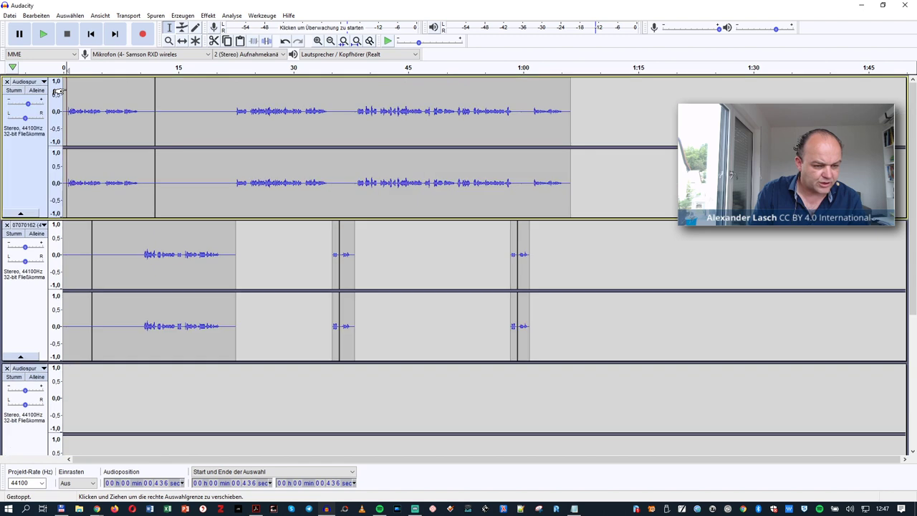
left_click(42, 34)
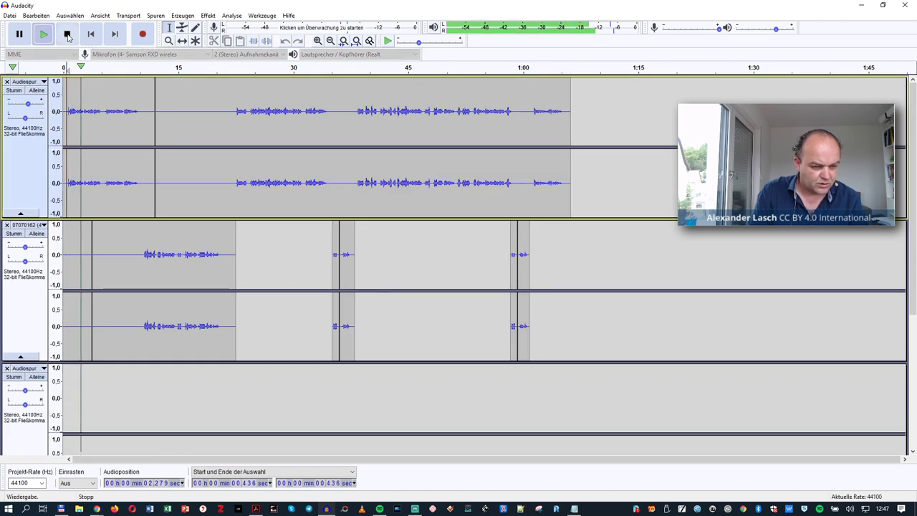
left_click(67, 34)
- Lower the music track's gain to -12 dB
scroll(146, 290, "down", 3)
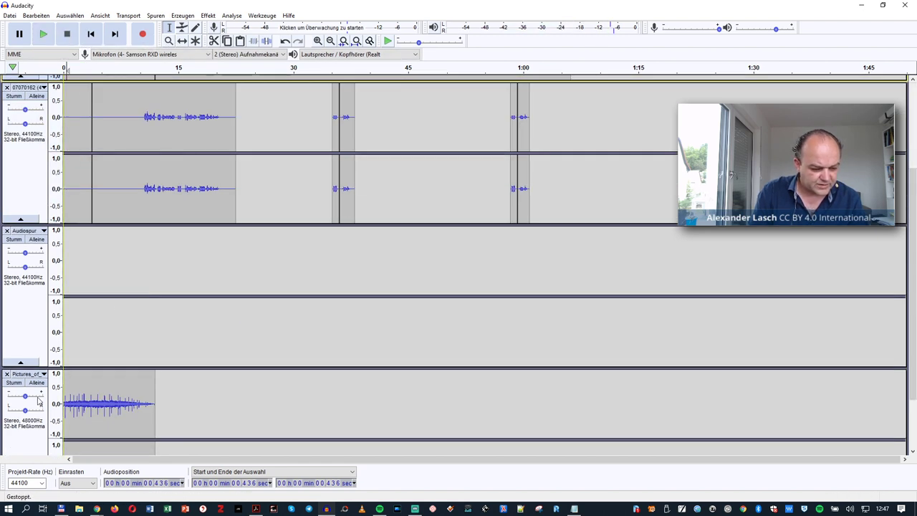
mouse_move(25, 397)
left_click_drag(25, 397, 19, 397)
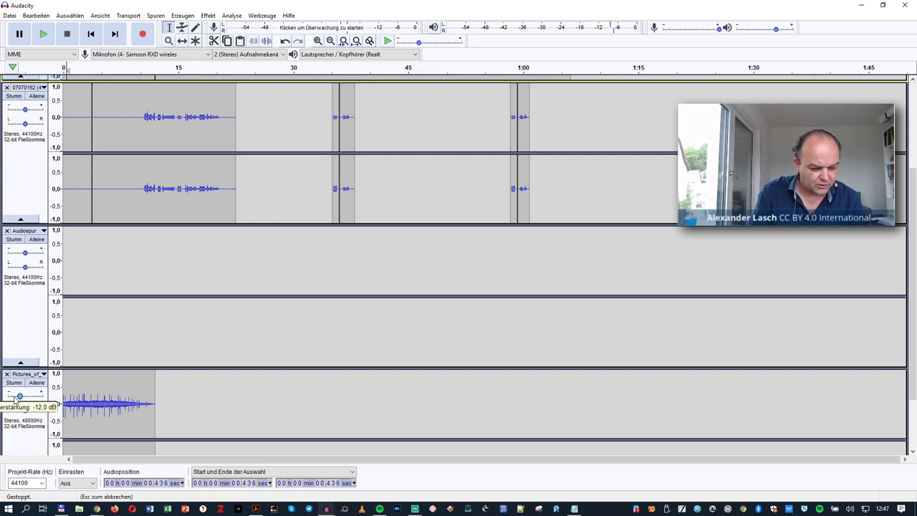
- Play back the mix from the start through the music fade-out and the first alarm section
scroll(102, 95, "down", 2)
left_click(70, 102)
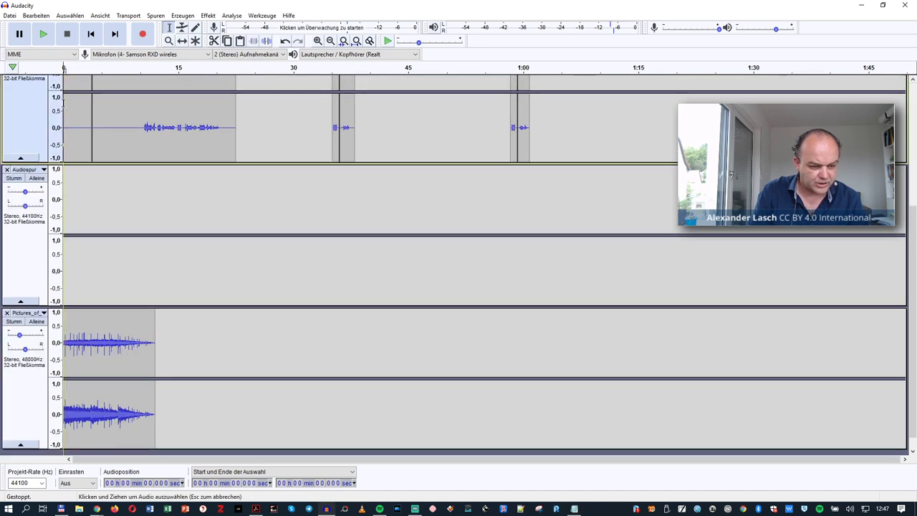
scroll(70, 103, "up", 2)
left_click(43, 38)
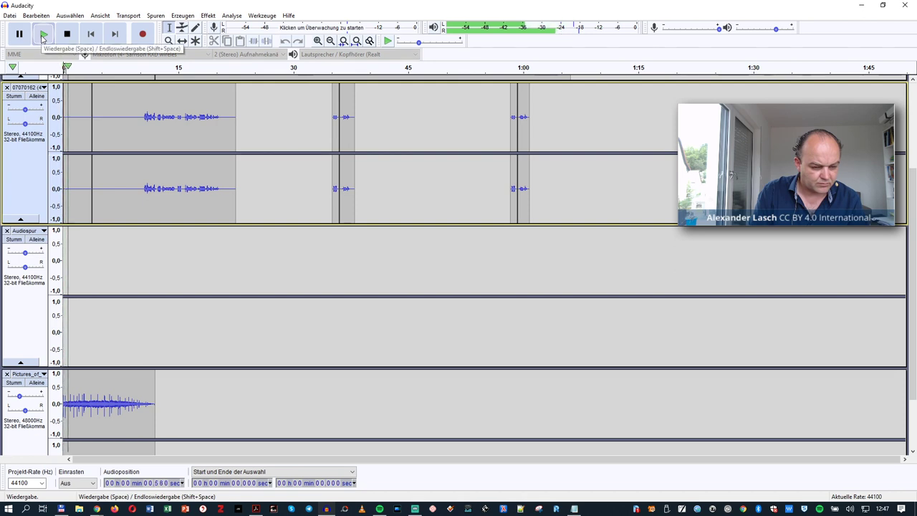
scroll(118, 131, "up", 2)
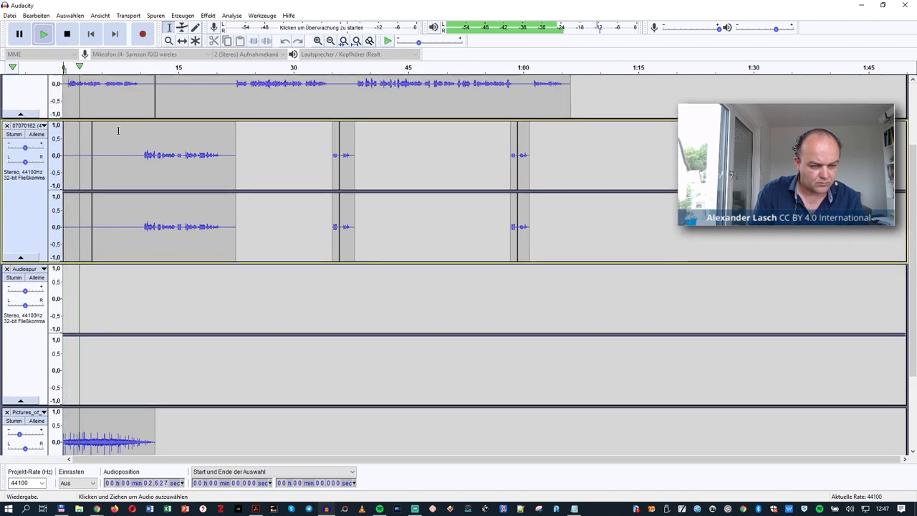
scroll(118, 130, "up", 2)
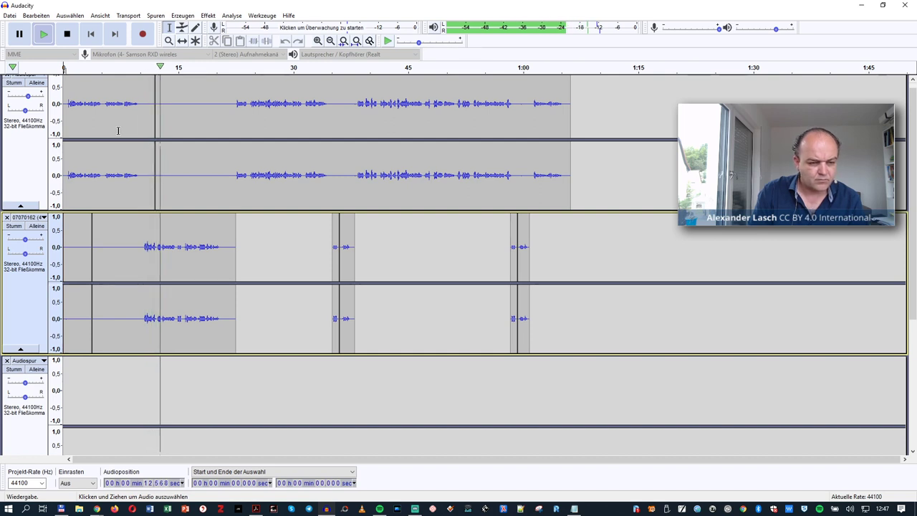
left_click(67, 36)
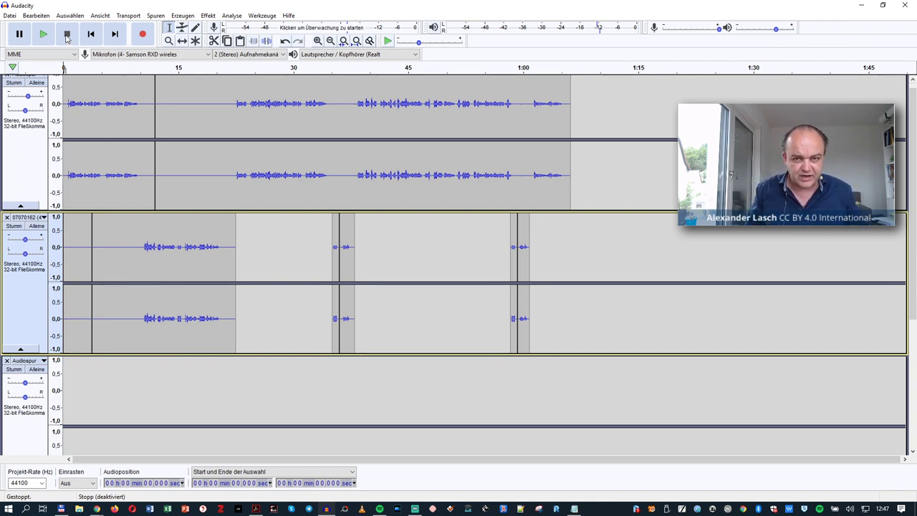
- Export the project as an MP3 named INTRO-TEST-Audacity.mp3 on the Desktop, accepting the mixdown to a stereo file
left_click(34, 15)
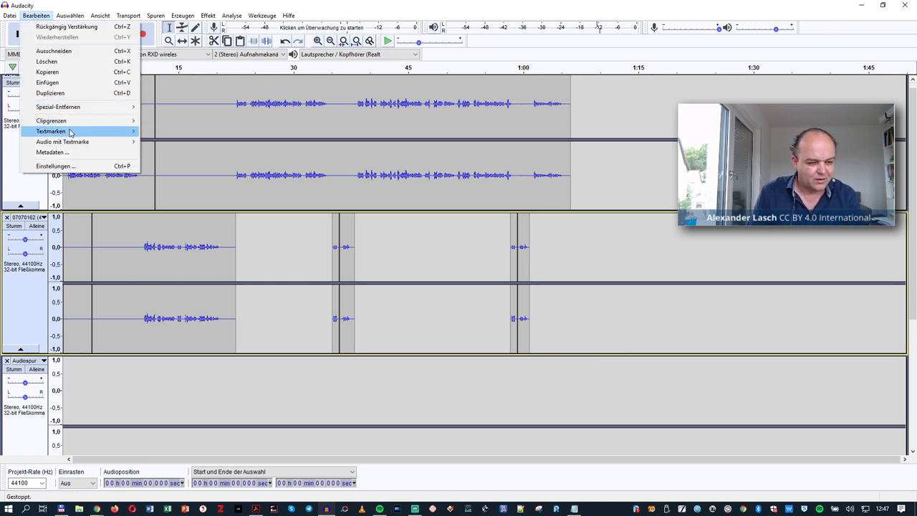
mouse_move(10, 16)
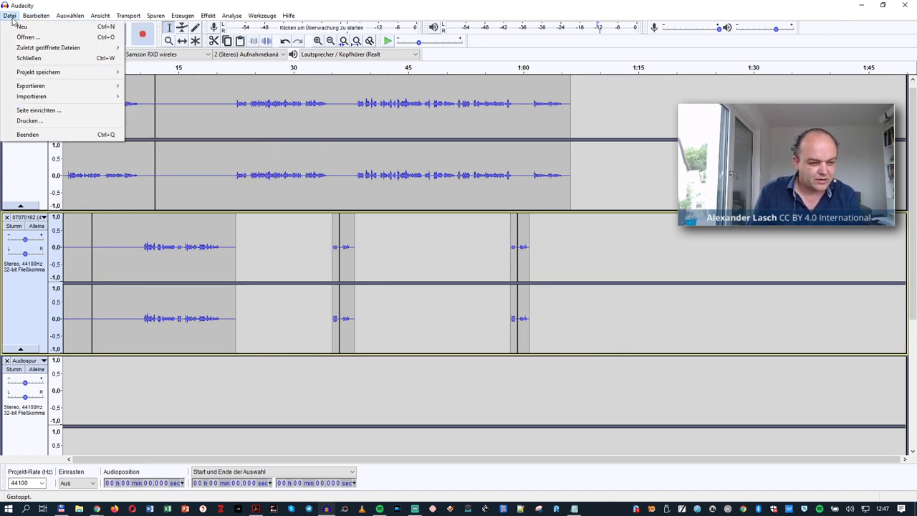
mouse_move(50, 86)
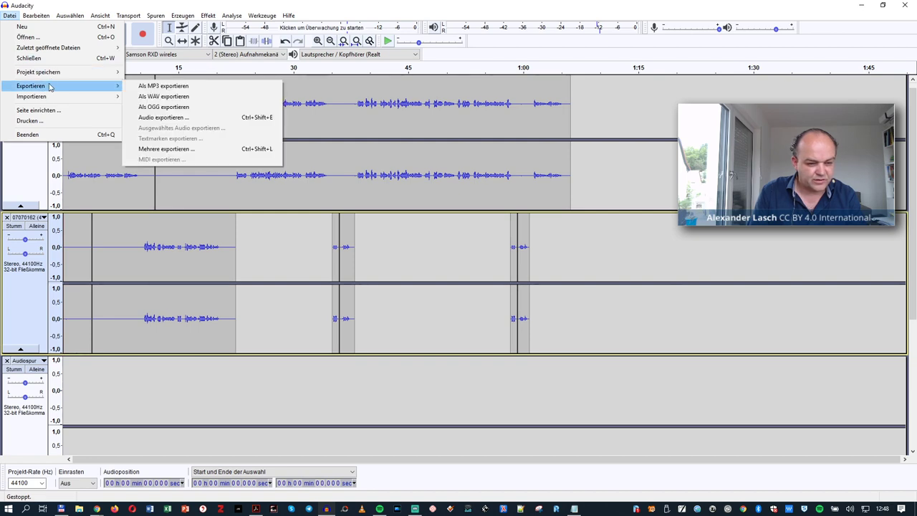
left_click(171, 86)
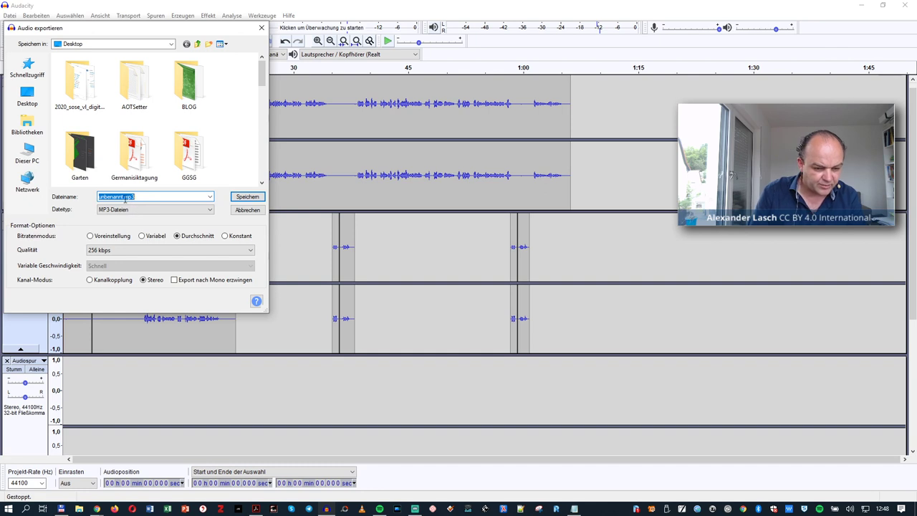
left_click_drag(100, 197, 125, 200)
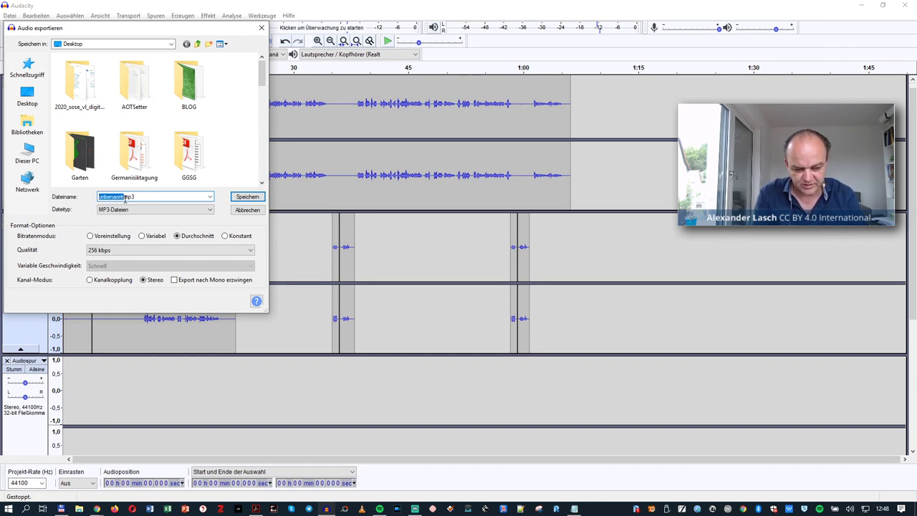
type("INTR")
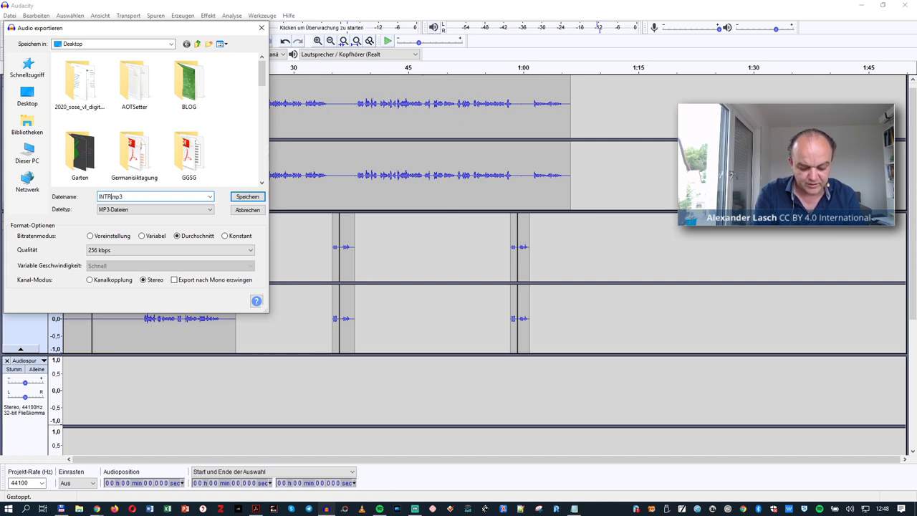
type("O-T")
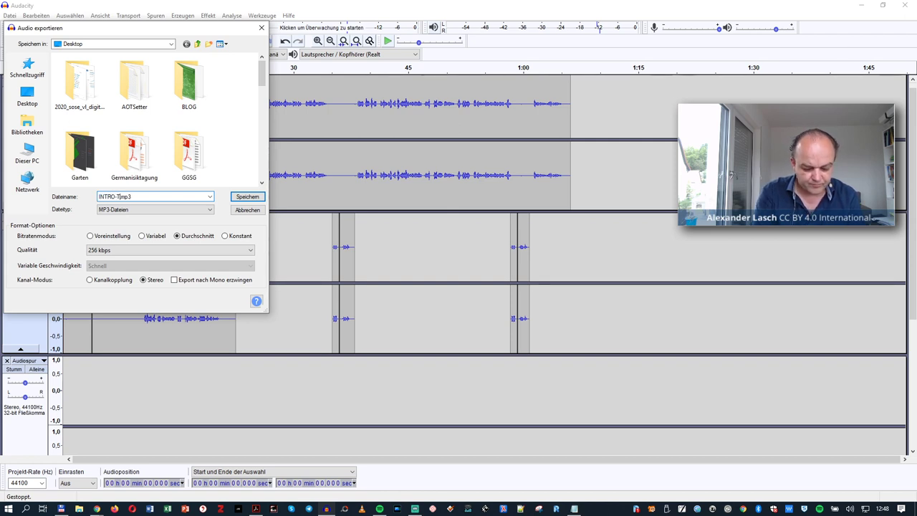
type("EST-")
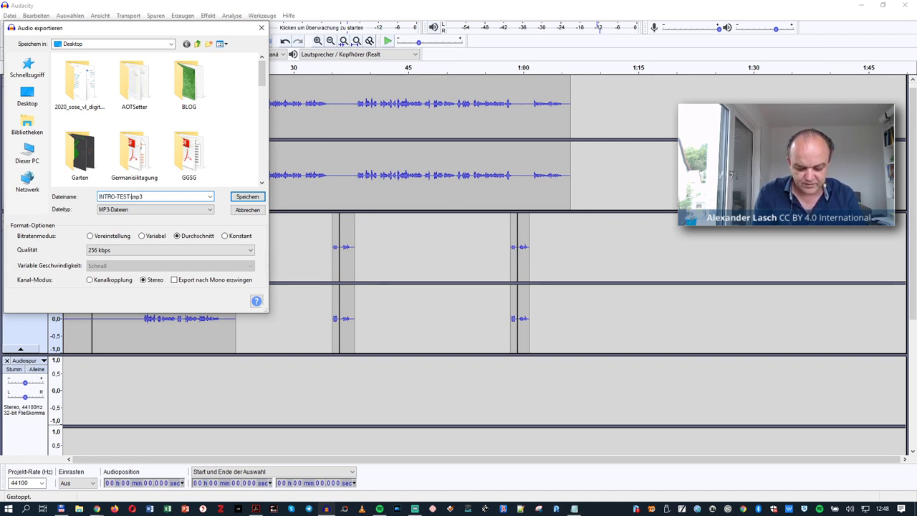
type("Audacit")
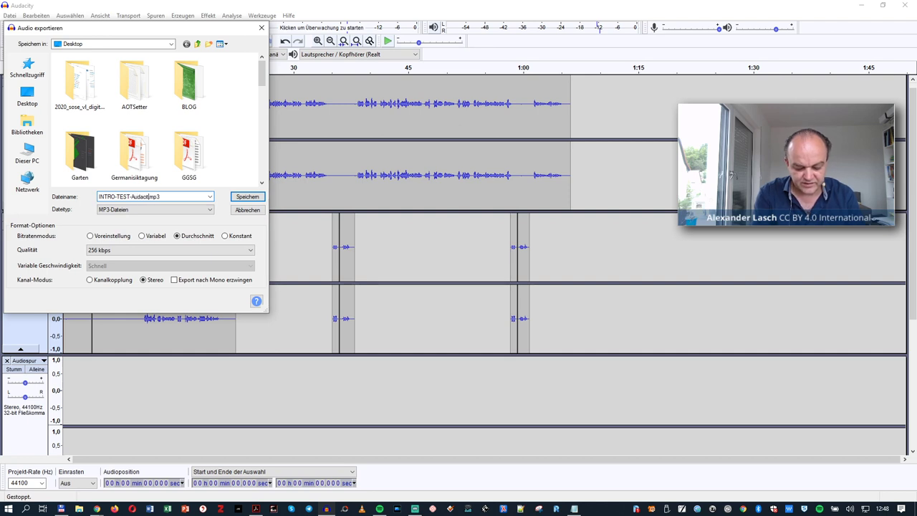
type("y")
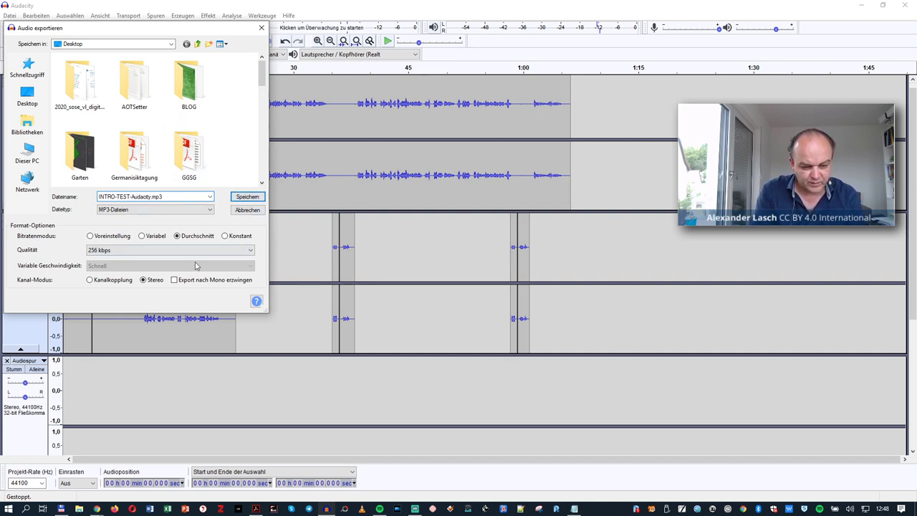
left_click(247, 197)
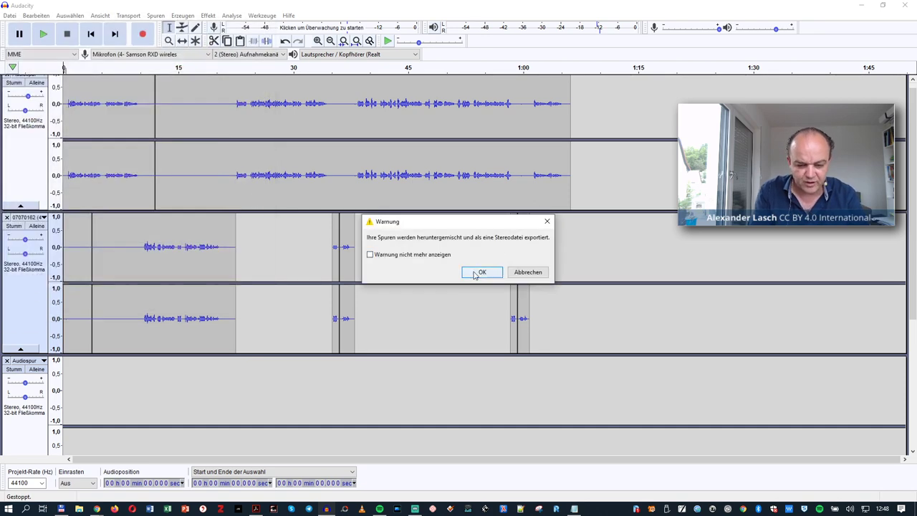
left_click(476, 273)
- Clear the track title value in the export's metadata tags
left_click(402, 284)
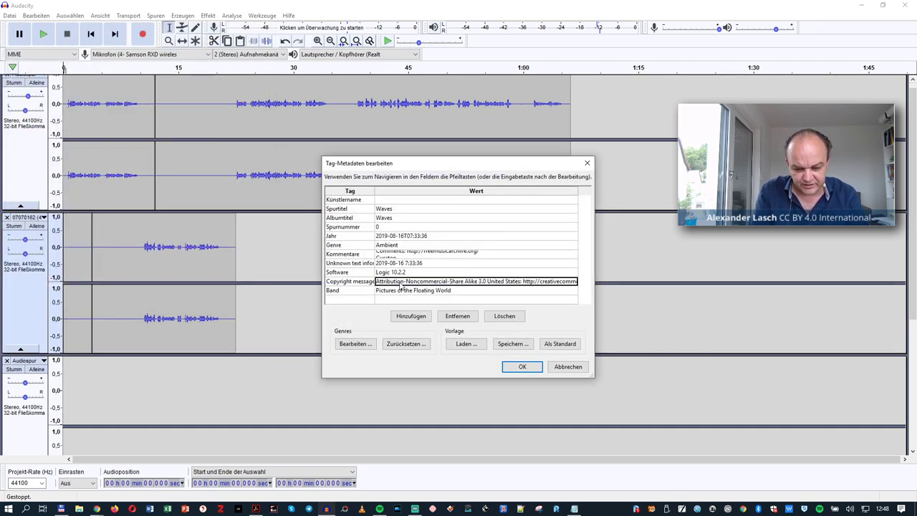
key("Up")
key("Up")
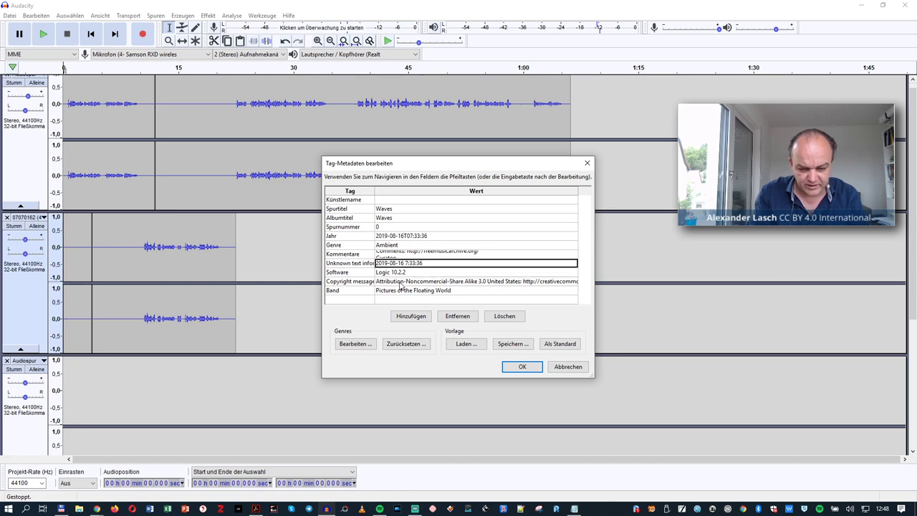
key("Up")
key("Up")
key("Up")
key("Up")
key("Up")
key("Up")
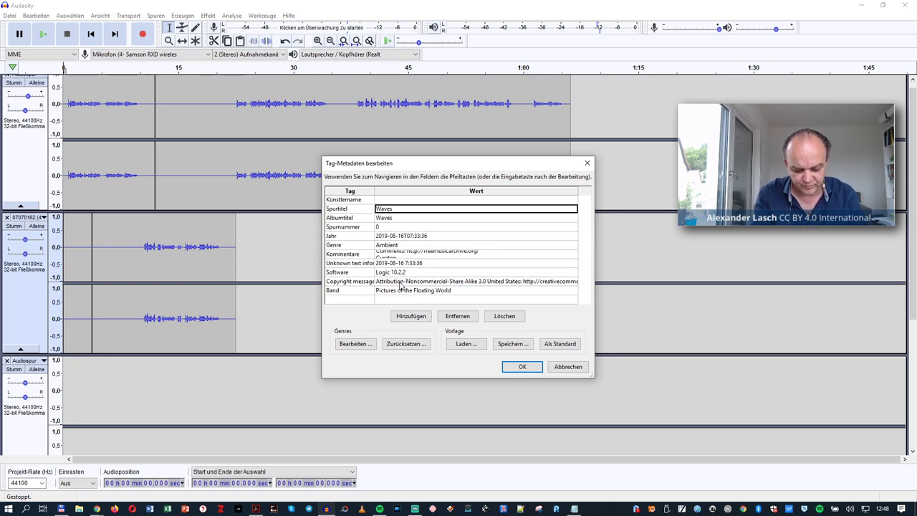
left_click(401, 284)
left_click(402, 208)
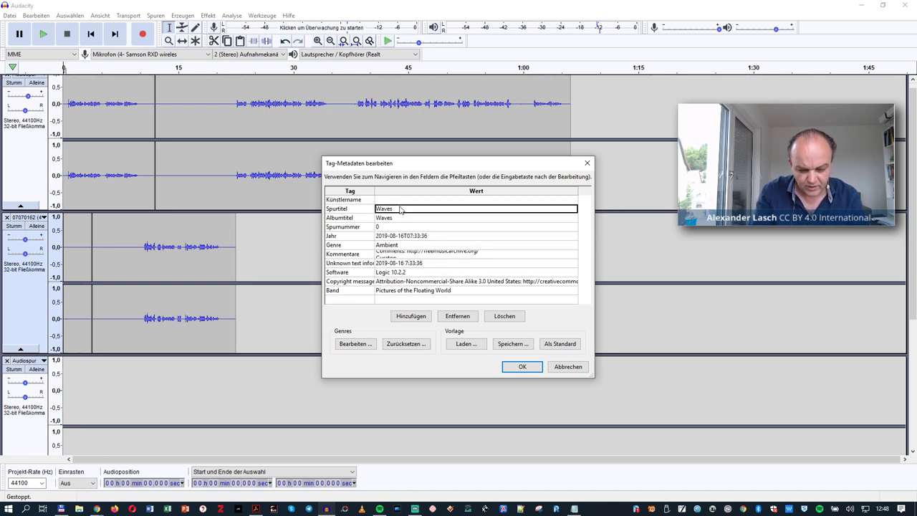
left_click(402, 208)
key("BackSpace")
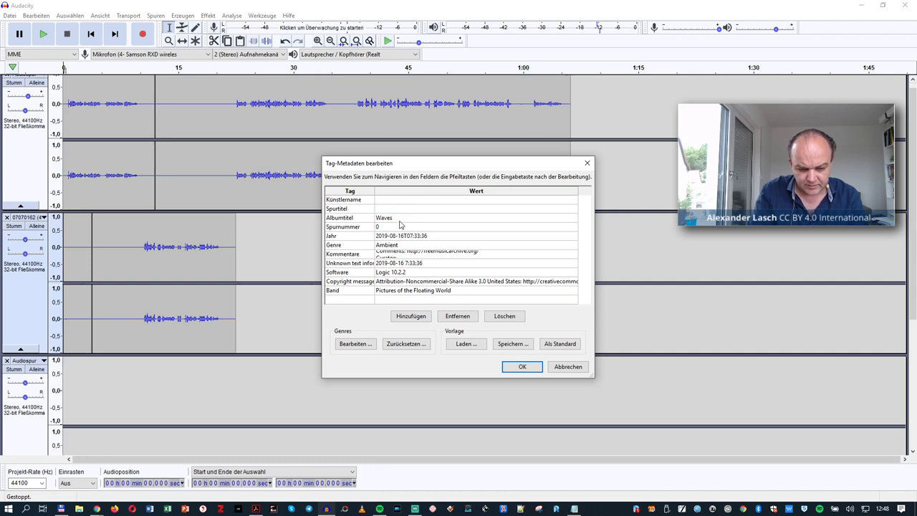
- Clear the album title and track number values in the metadata tags
left_click(393, 218)
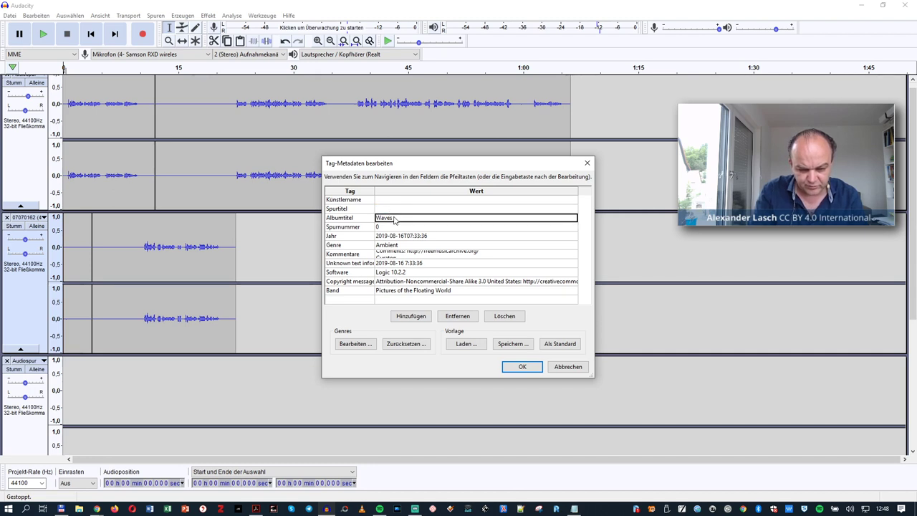
left_click(393, 218)
key("Delete")
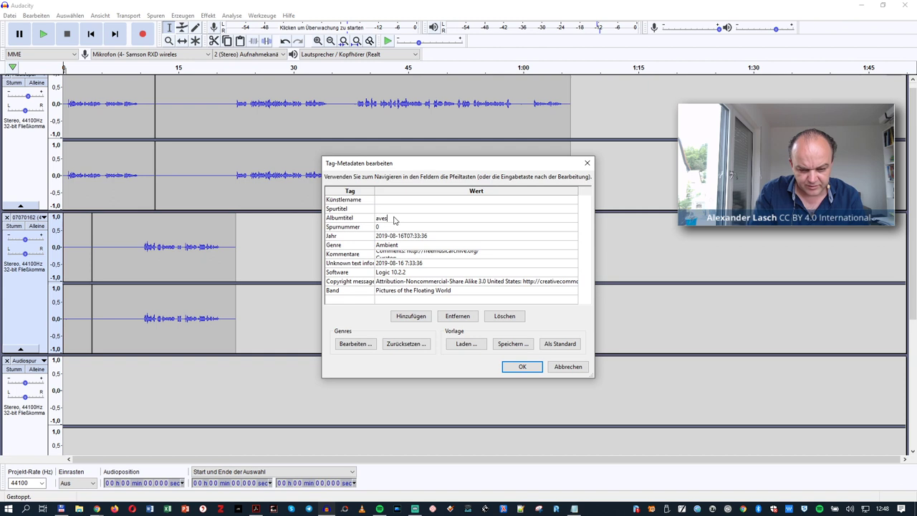
key("BackSpace")
key("BackSpace")
key("BackSpace")
key("BackSpace")
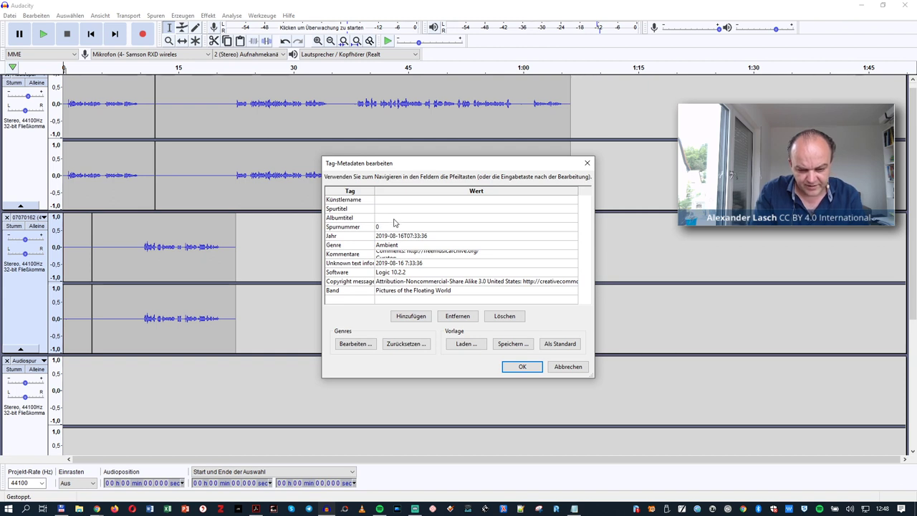
left_click(393, 228)
key("BackSpace")
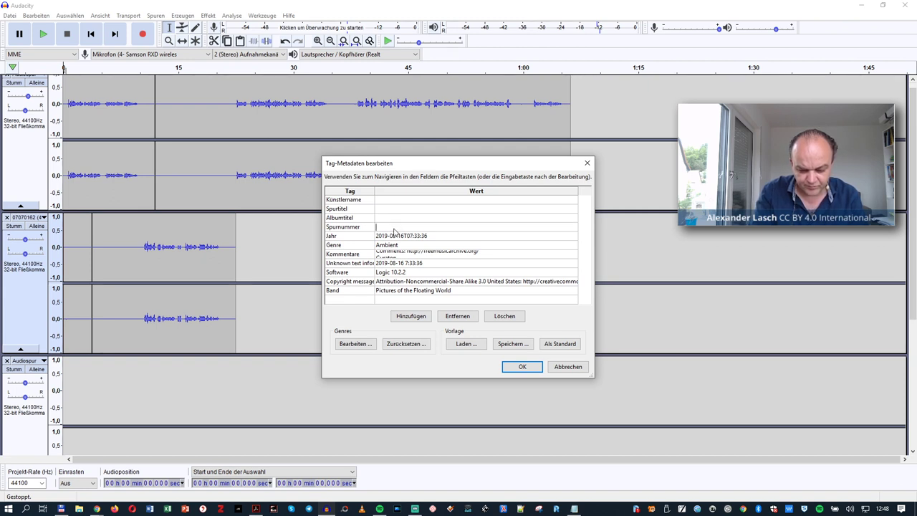
- Empty the year, genre and comments values in the metadata tags
left_click(429, 239)
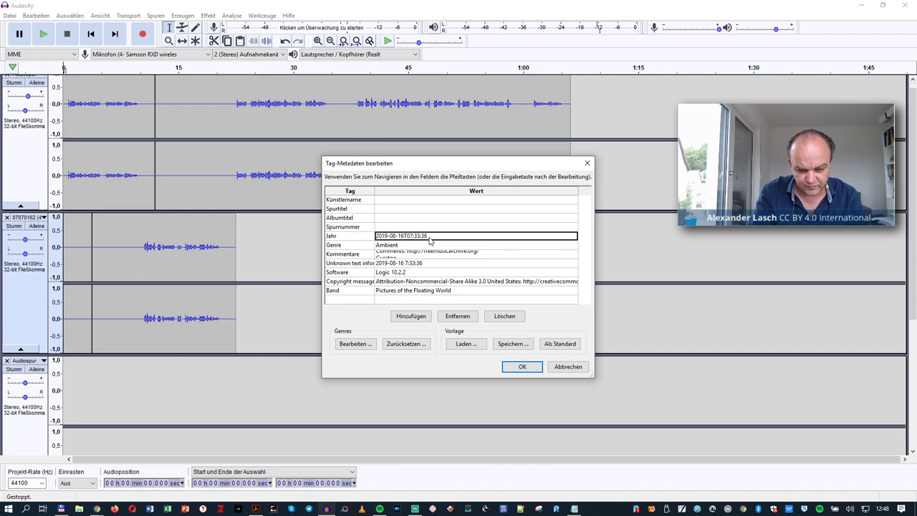
key("ctrl+a")
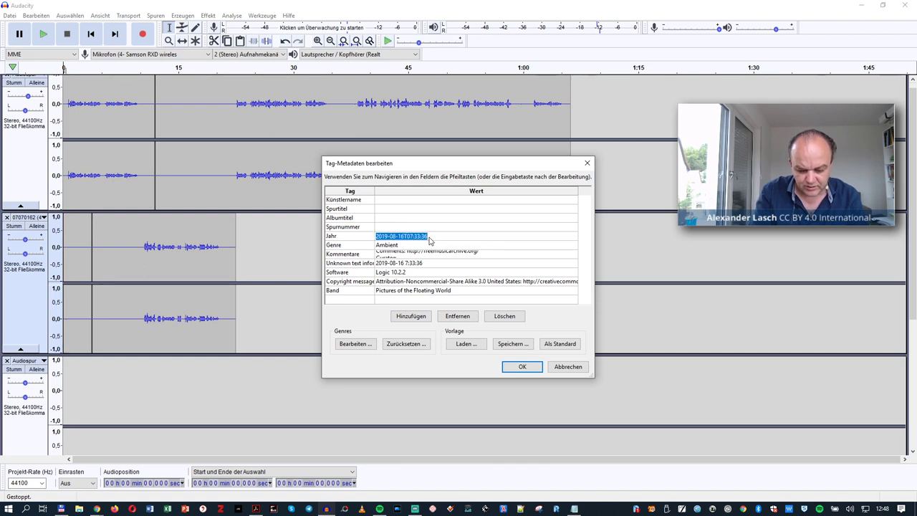
key("BackSpace")
left_click(404, 245)
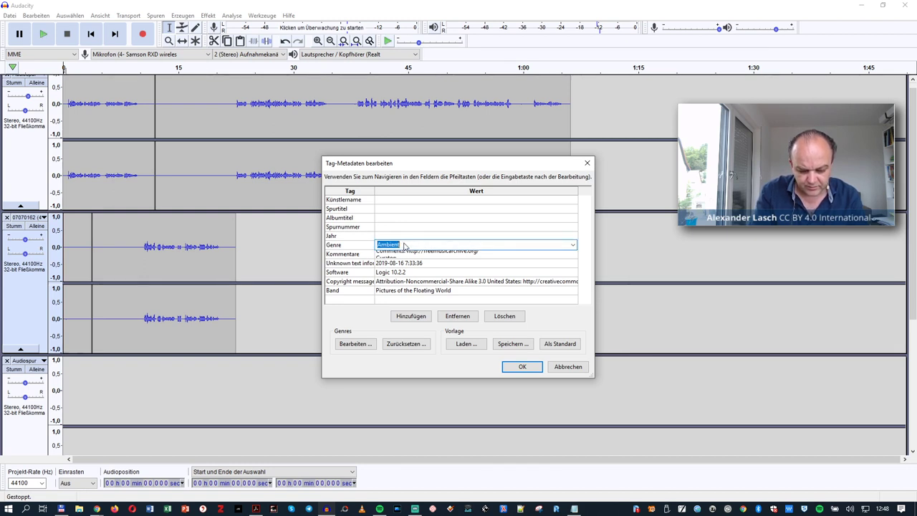
key("BackSpace")
left_click(442, 256)
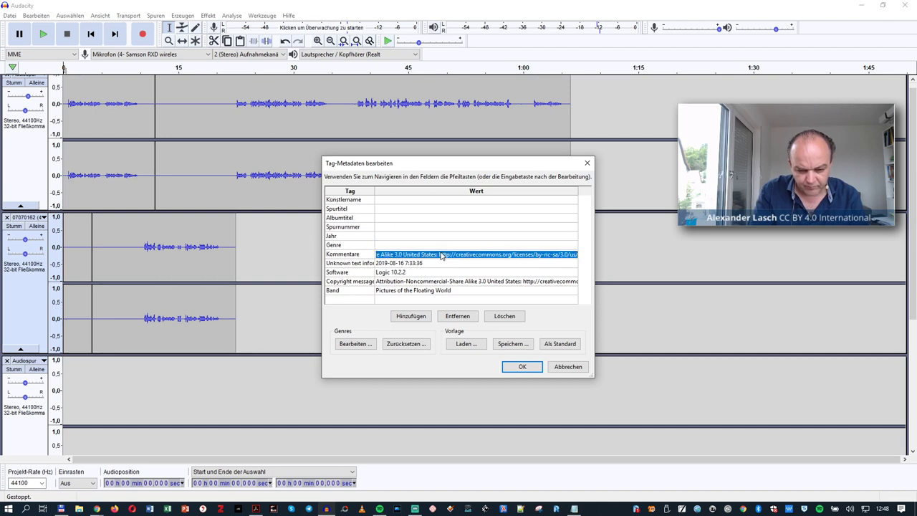
key("BackSpace")
- Empty the unknown text information, software, copyright message and band values in the metadata tags
left_click(432, 264)
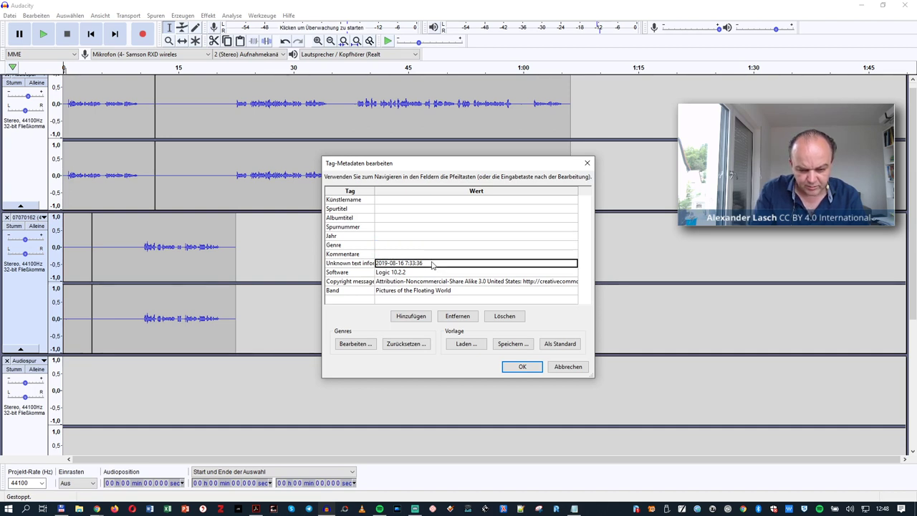
key("BackSpace")
left_click(423, 273)
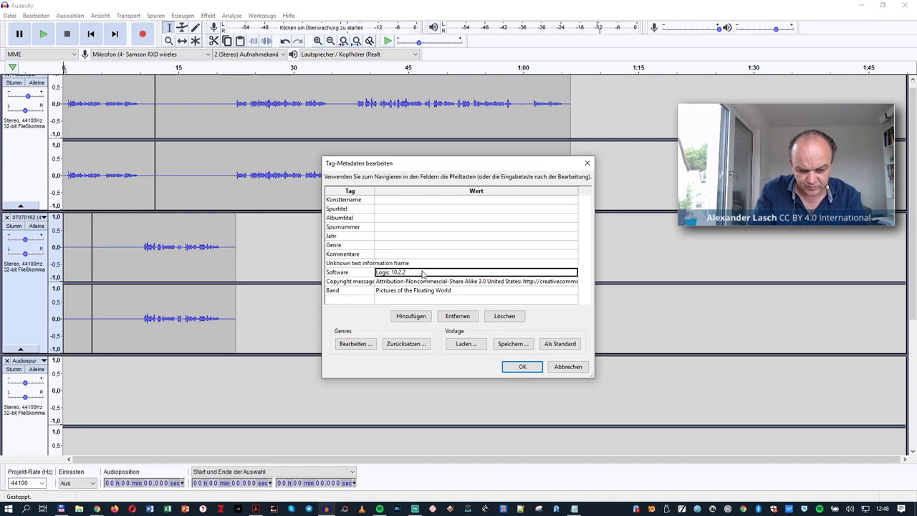
key("BackSpace")
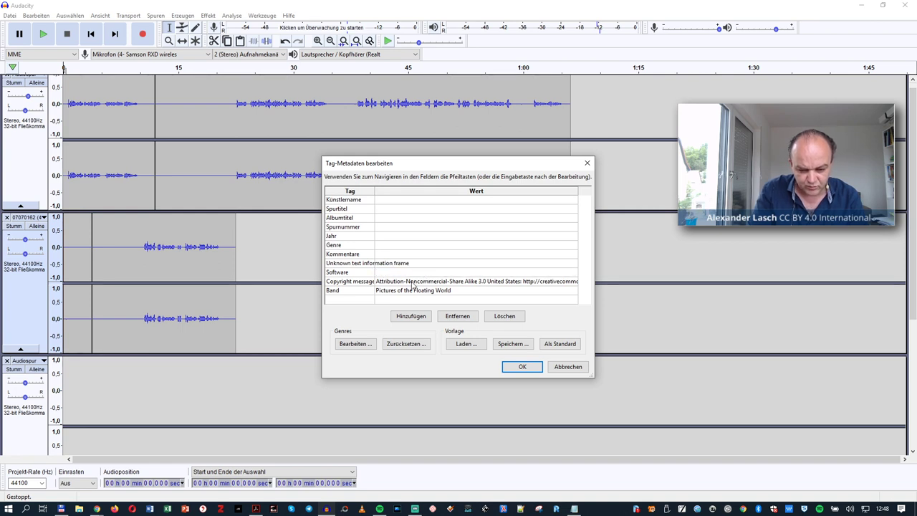
left_click(413, 283)
key("BackSpace")
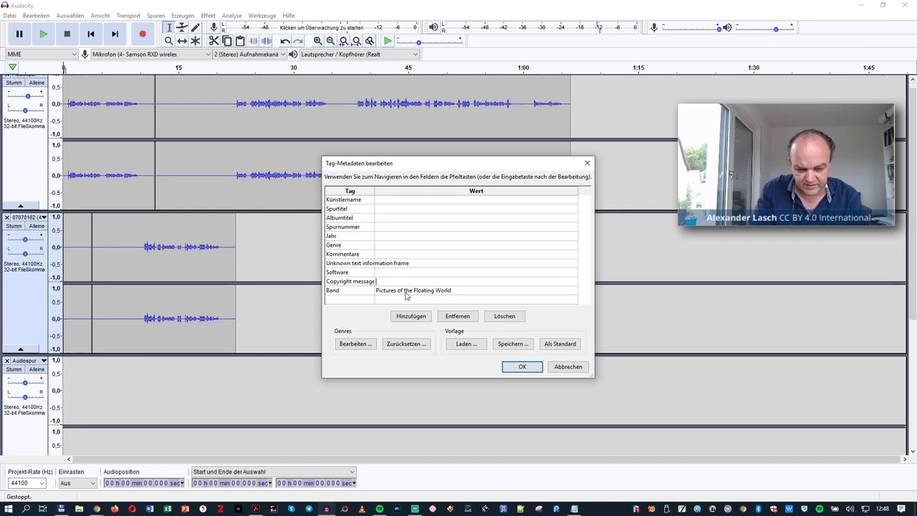
left_click(406, 292)
key("BackSpace")
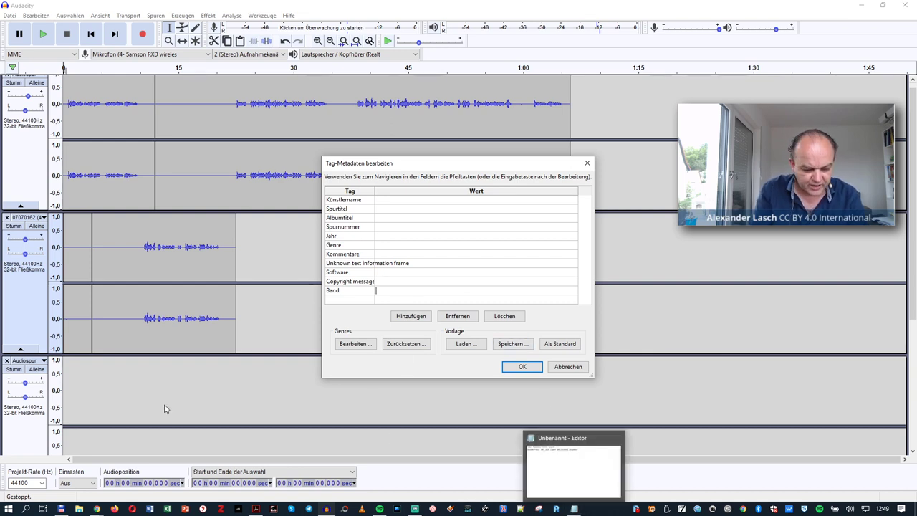
- Switch to the Free Music Archive page for Waves in Chrome and place the Notepad credits window beside the track title
left_click(96, 508)
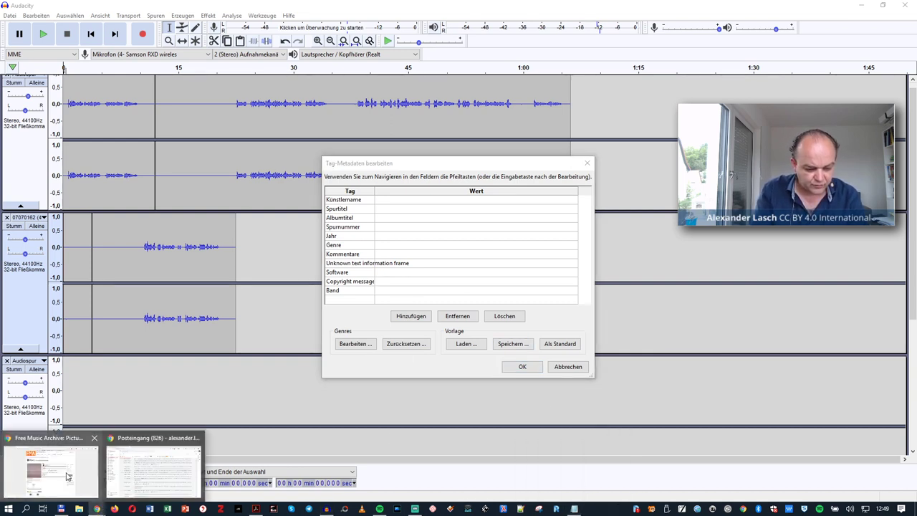
left_click(68, 476)
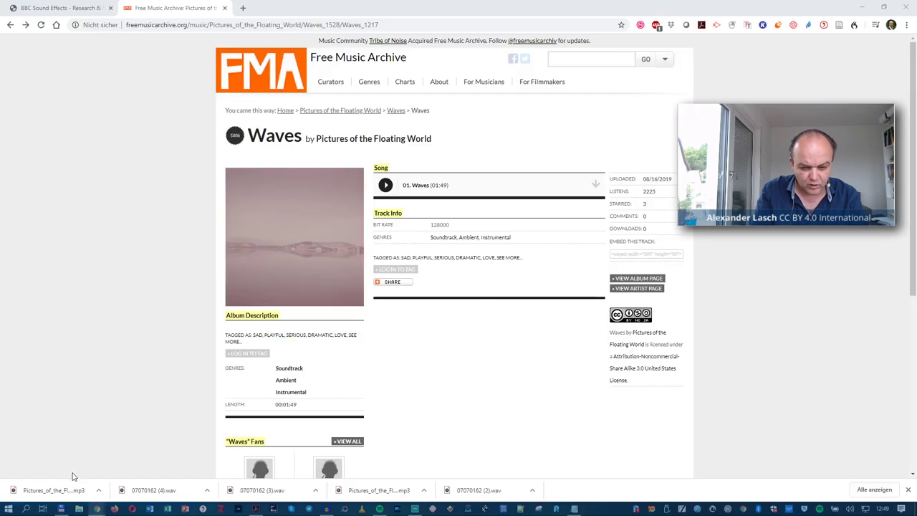
left_click(574, 508)
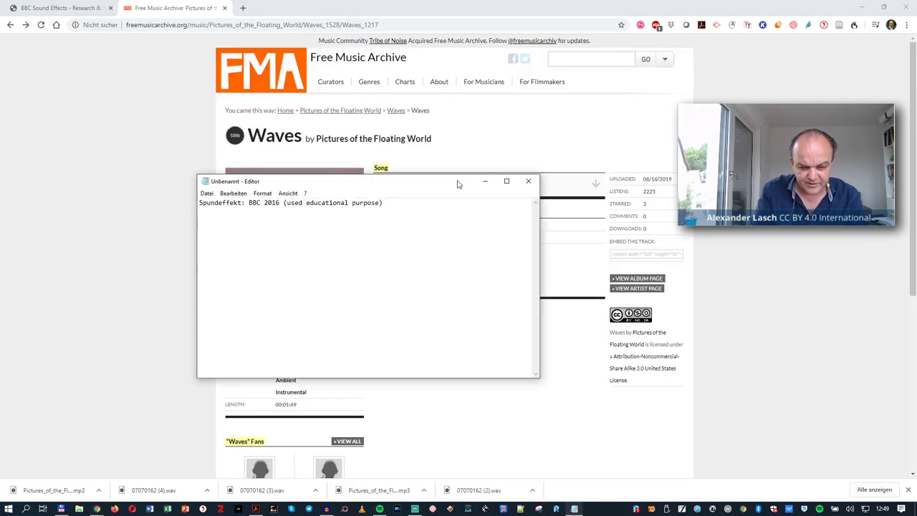
left_click_drag(458, 185, 720, 250)
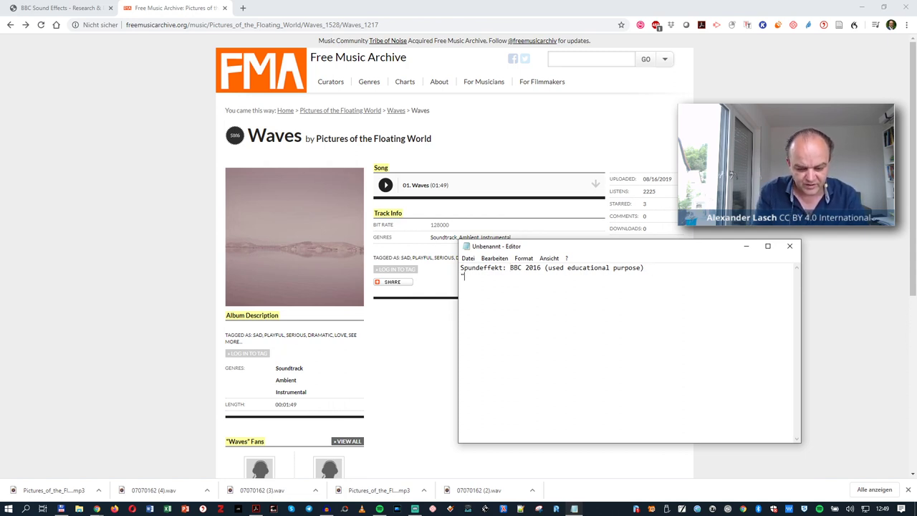
- Add the music credit "Waves" by Pictures of the Floating World on the line below the BBC credit
type("Waves\" ")
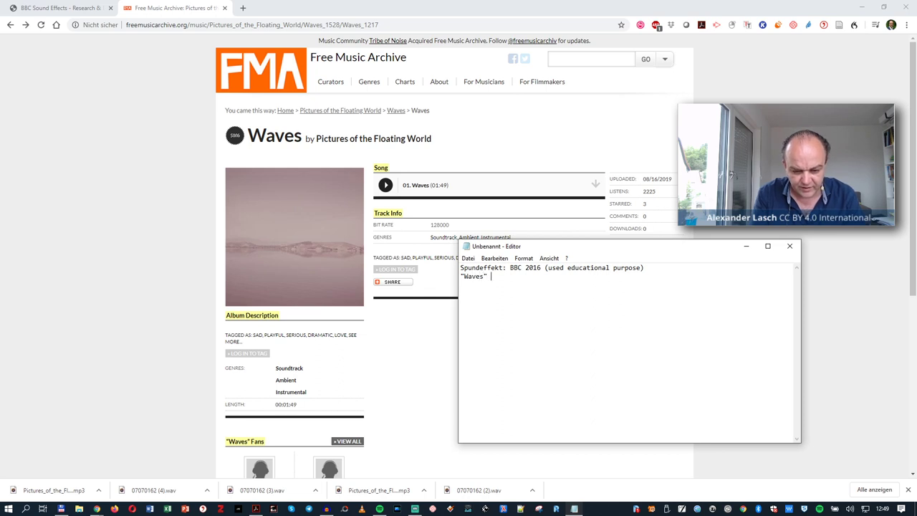
type("by Pictur")
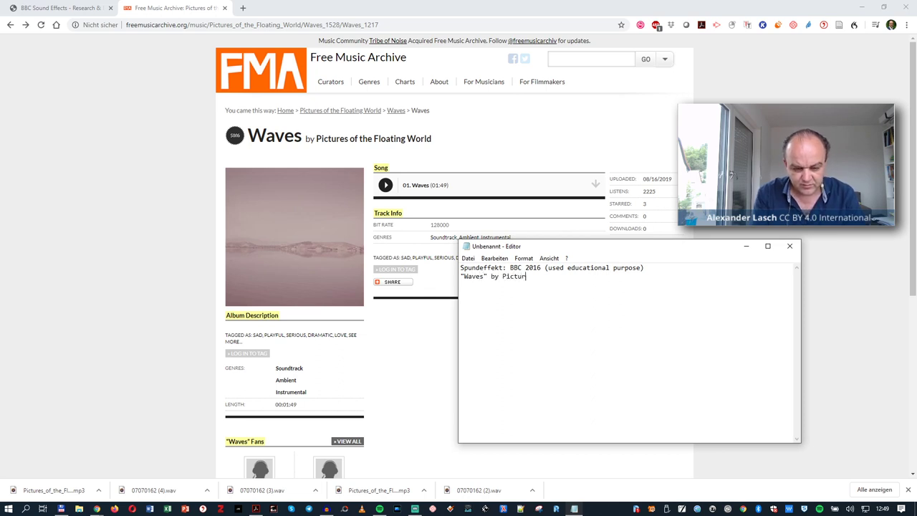
type("es of the ")
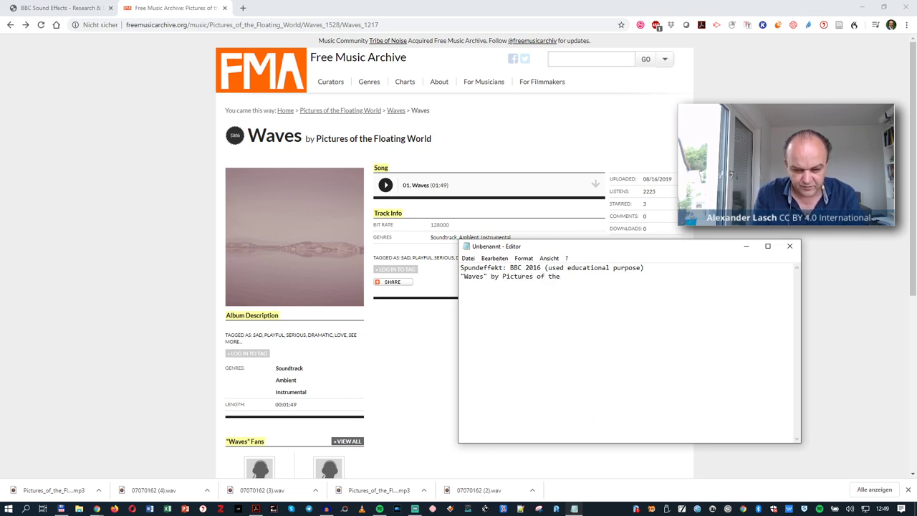
type("Floating Wo")
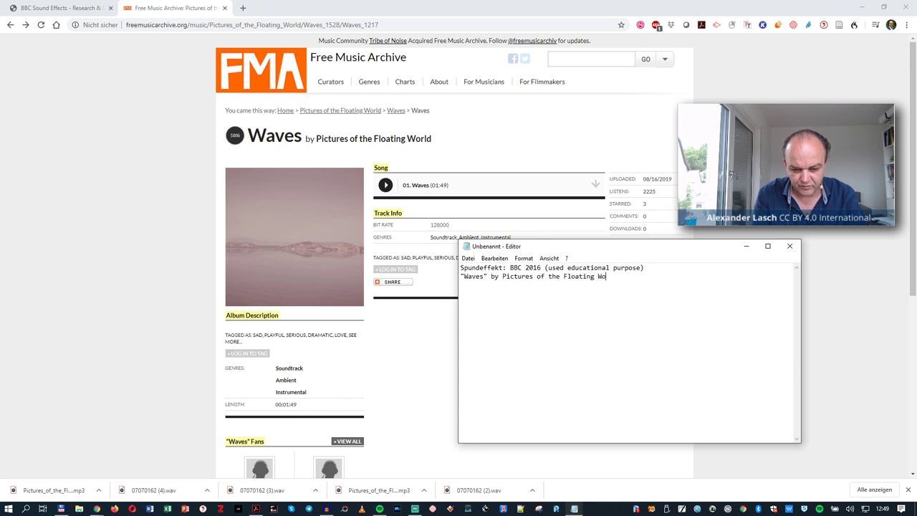
type("rld")
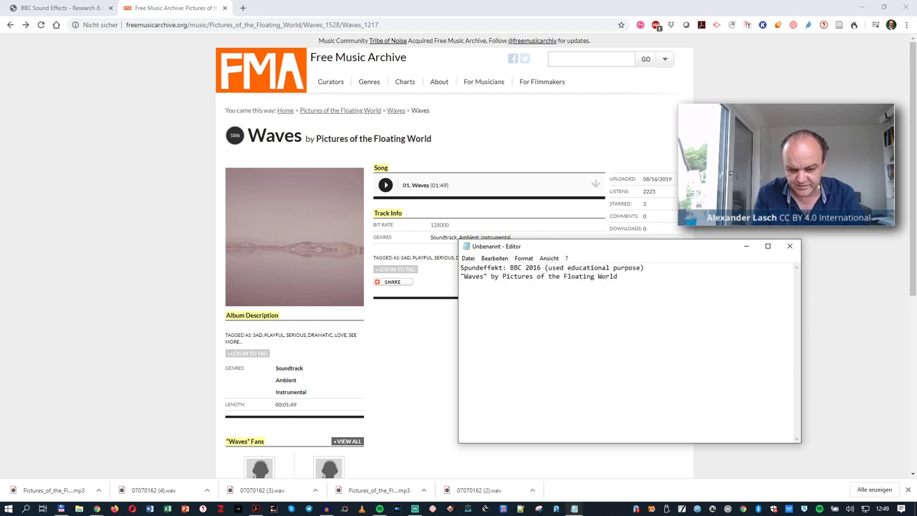
- Return to the Waves page in Chrome and examine the track's Creative Commons licence badge and wording up close
key("alt+Tab")
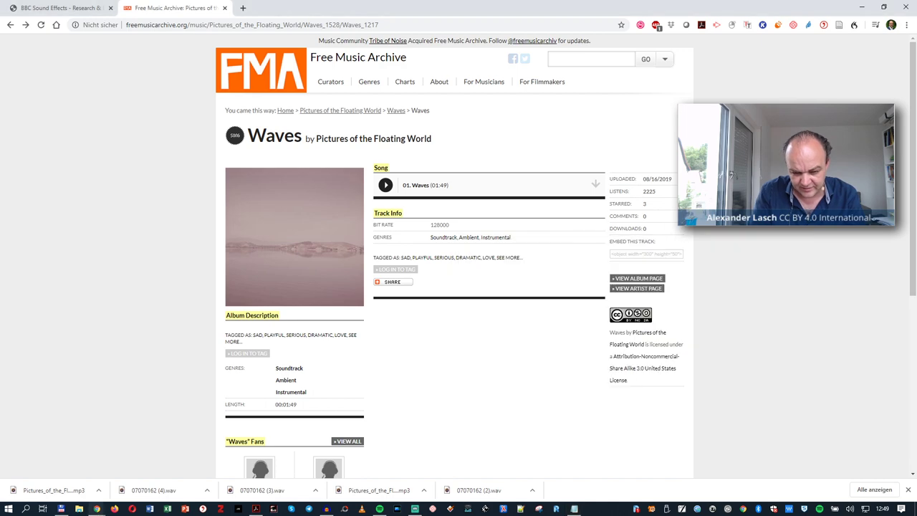
scroll(644, 257, "down", 1)
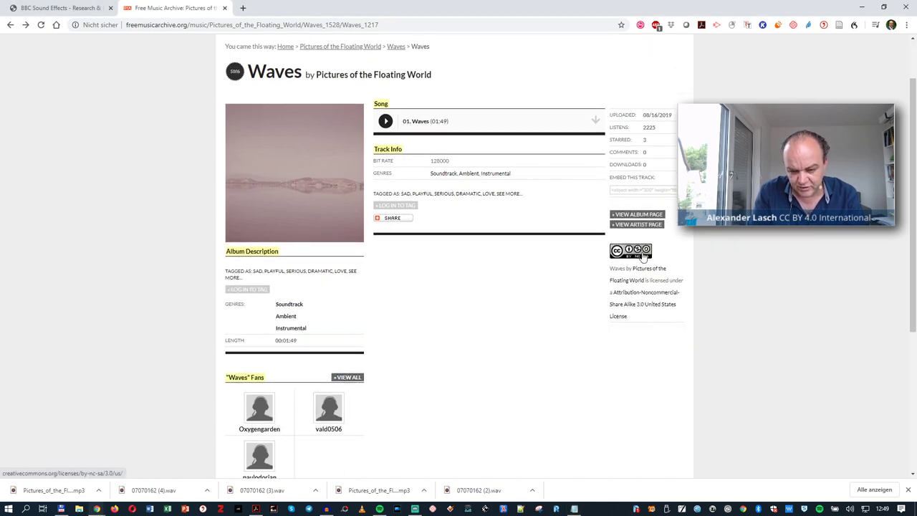
scroll(643, 256, "up", 6, "ctrl")
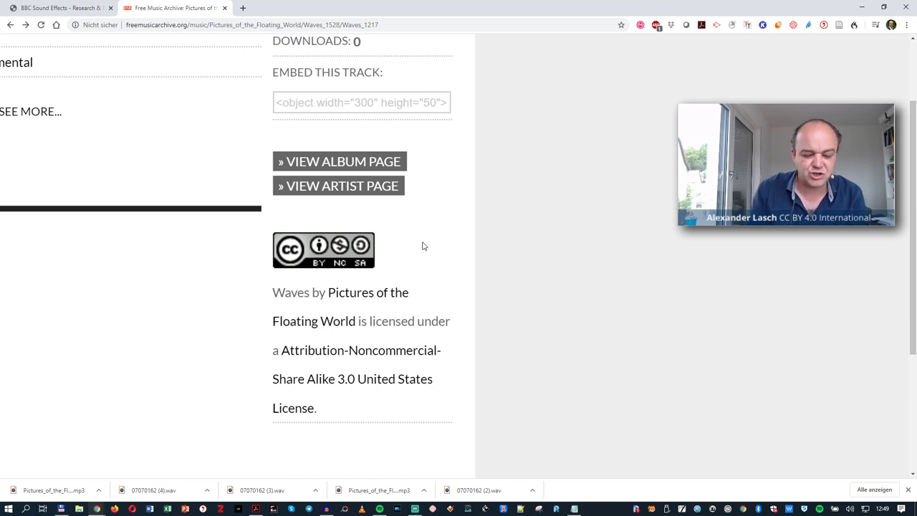
scroll(424, 246, "right", 1)
scroll(424, 245, "up", 2, "ctrl")
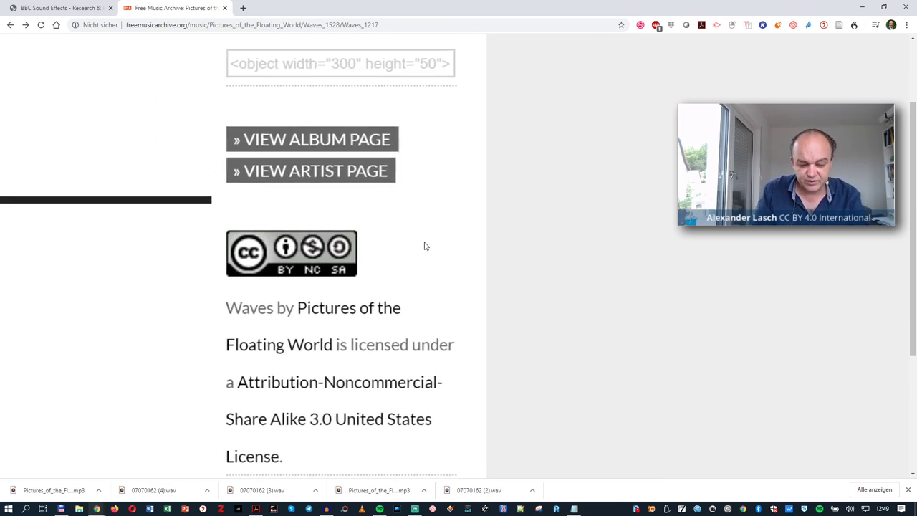
scroll(424, 246, "down", 1, "ctrl")
scroll(424, 245, "down", 2, "ctrl")
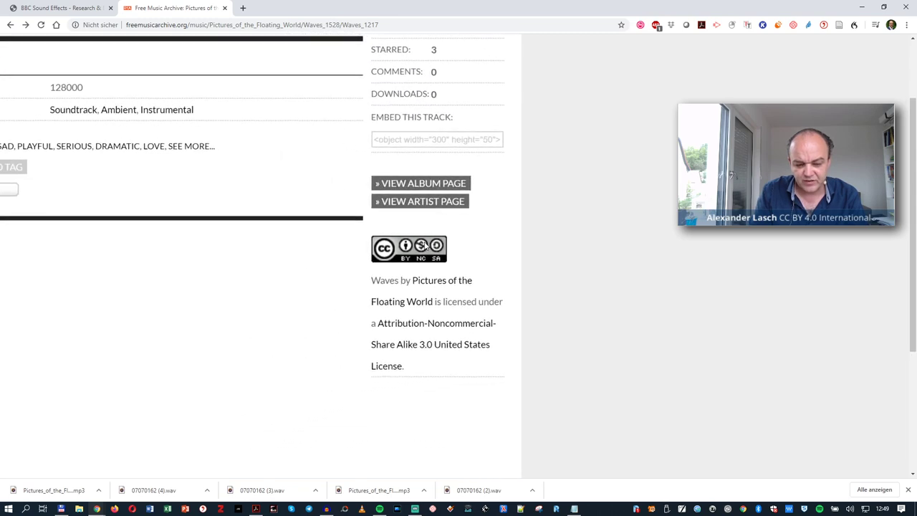
scroll(424, 245, "up", 2, "ctrl")
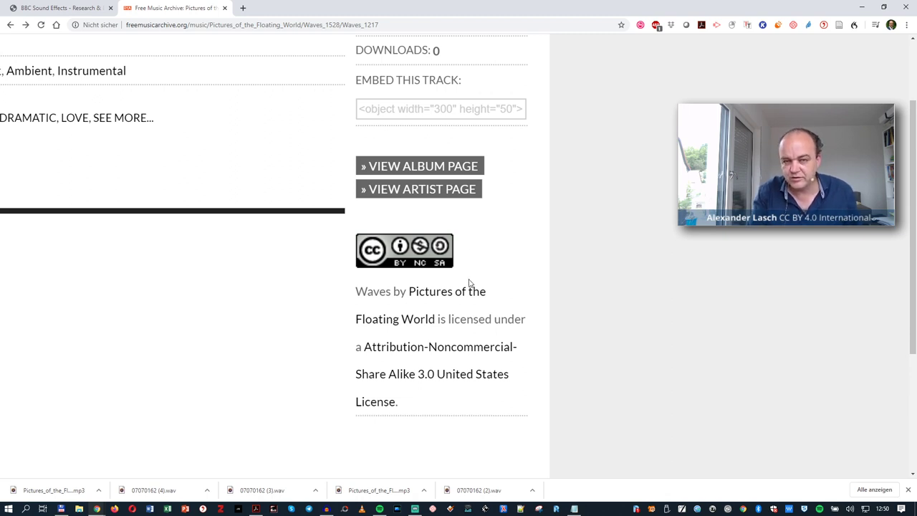
- Switch to the Notepad credits and append CC BY NC SA 3.0 US License to the Waves credit
left_click(575, 510)
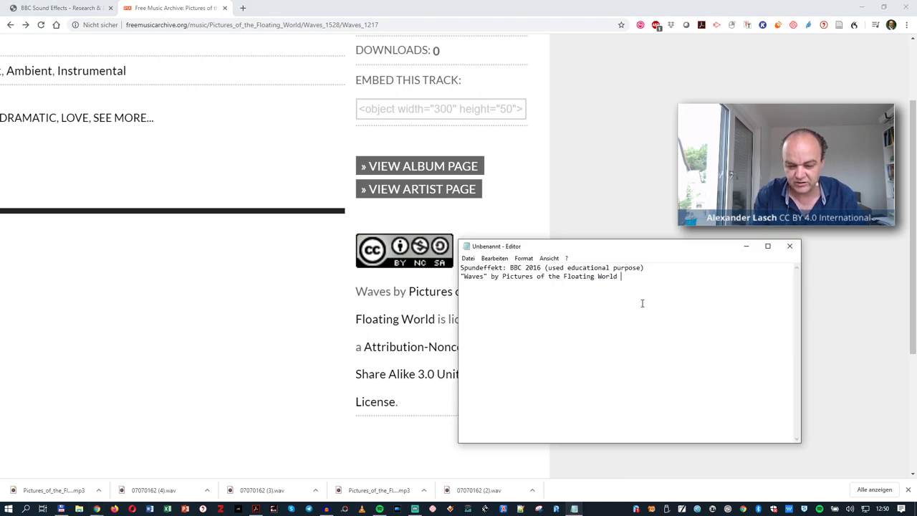
type("CC BY")
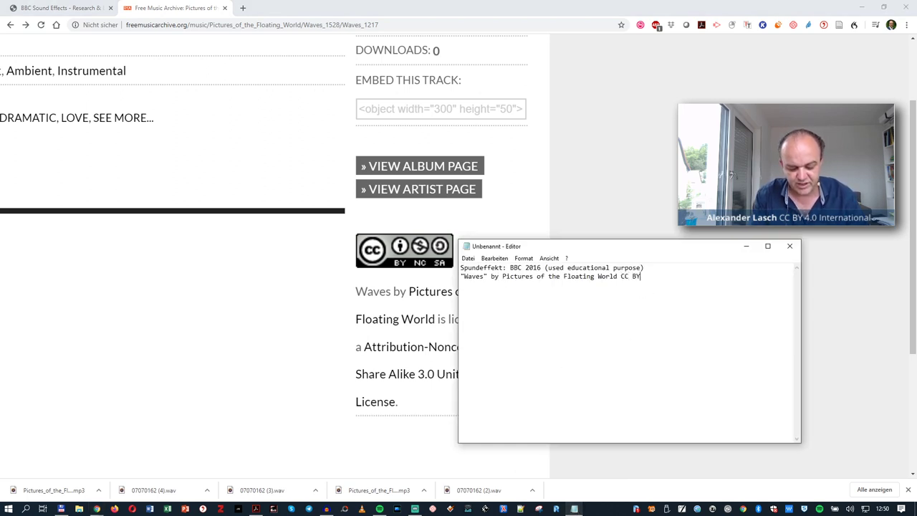
type(" NC ")
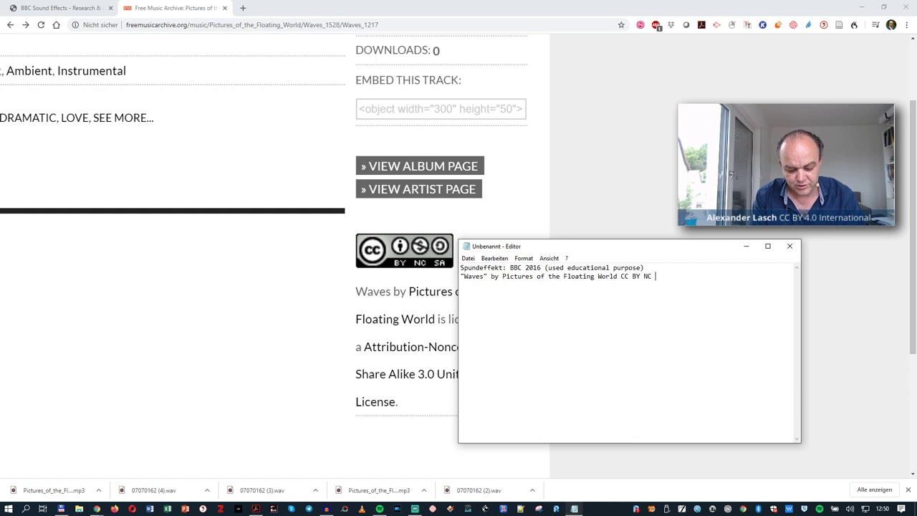
type("SA")
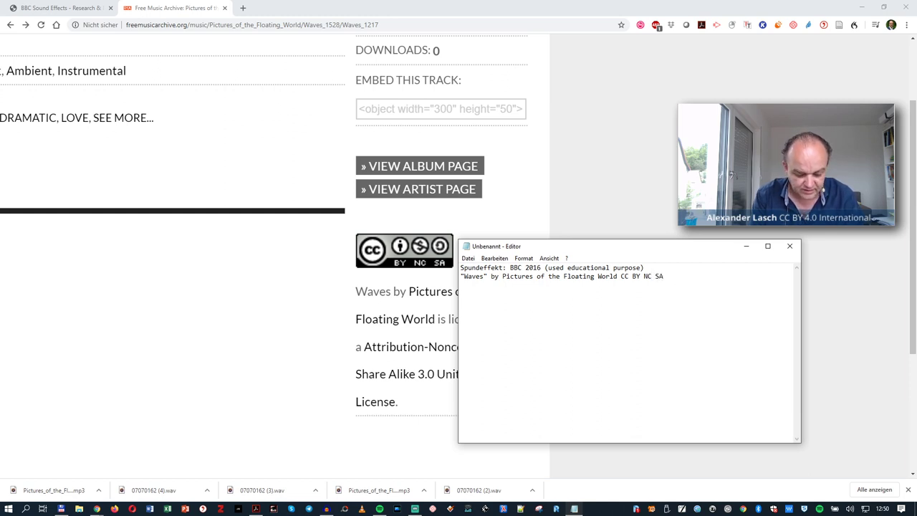
type(" 3.0")
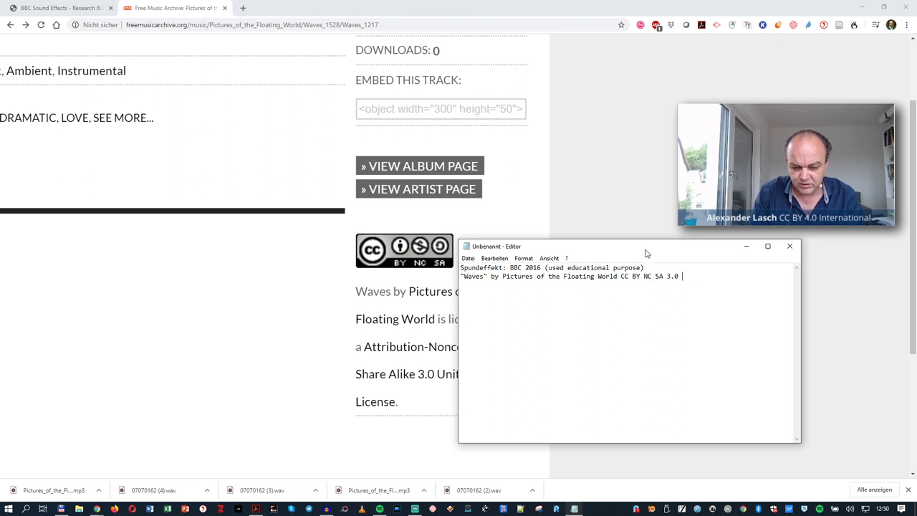
left_click_drag(646, 250, 611, 257)
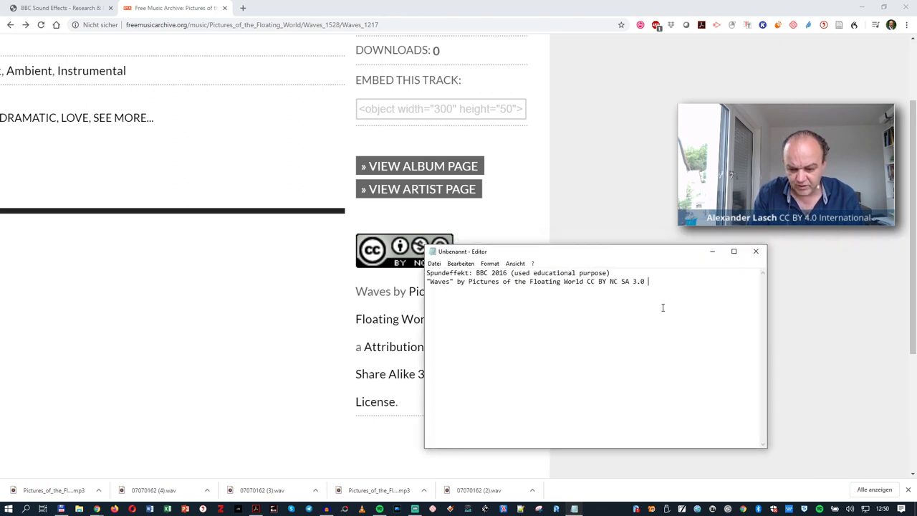
type("US")
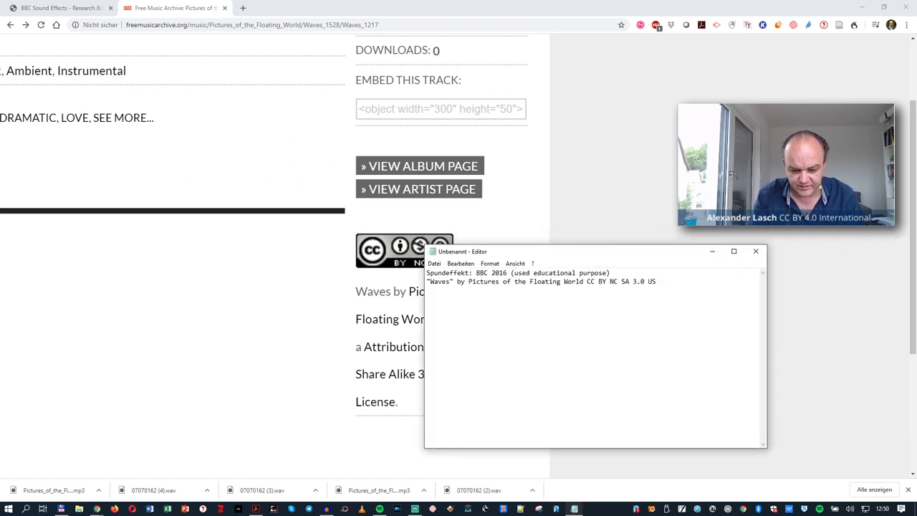
type(" Lic")
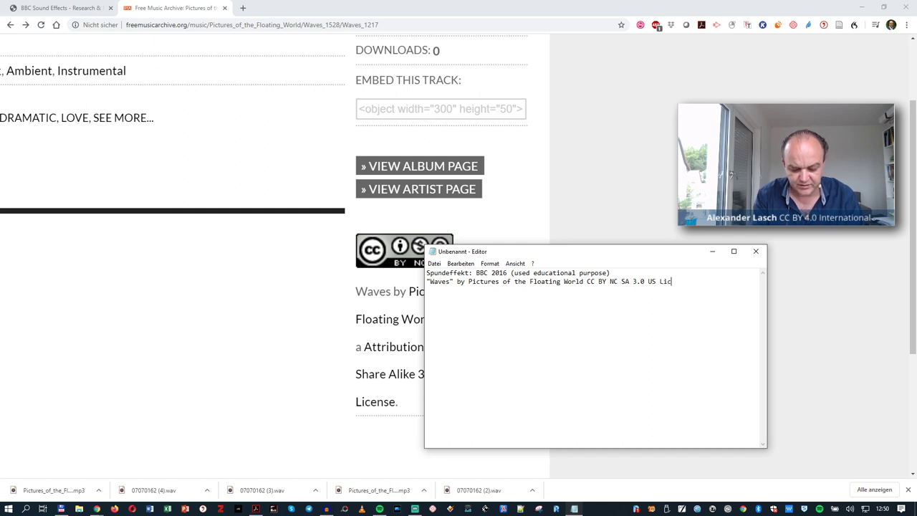
type("e")
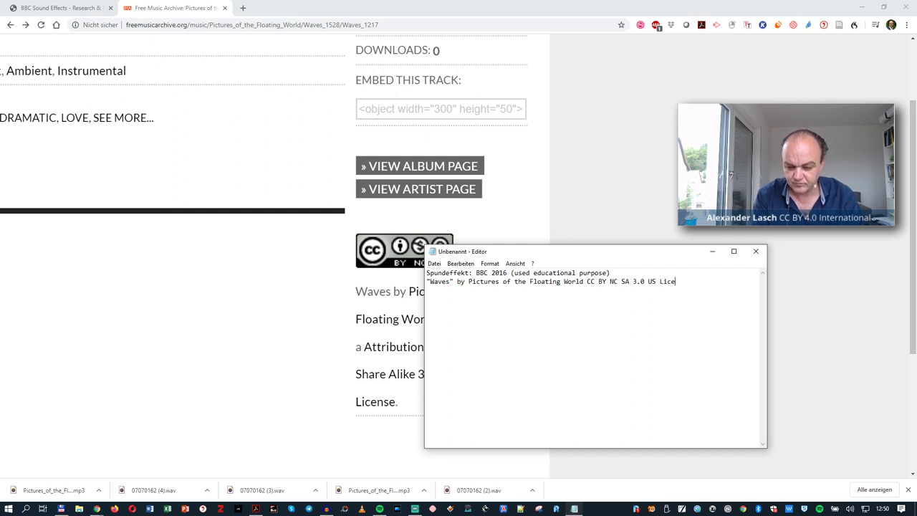
type("nse")
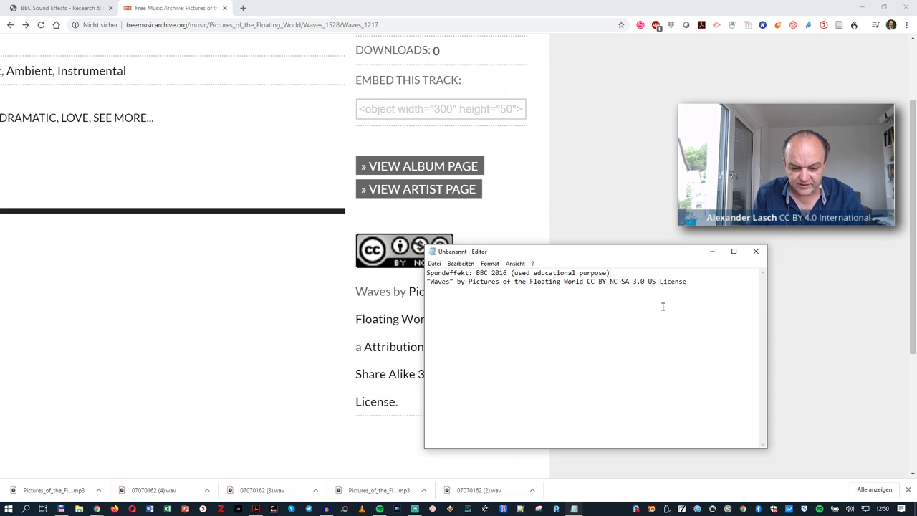
- Join the Waves credit to the BBC line with an ampersand and label it "Music:"
type("&")
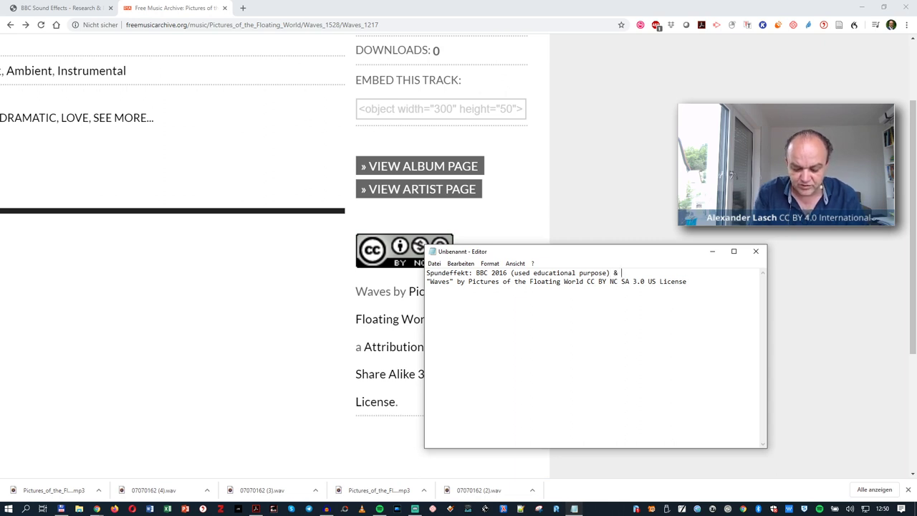
key("Delete")
type("Music: \"Waves\" by Pictures of the")
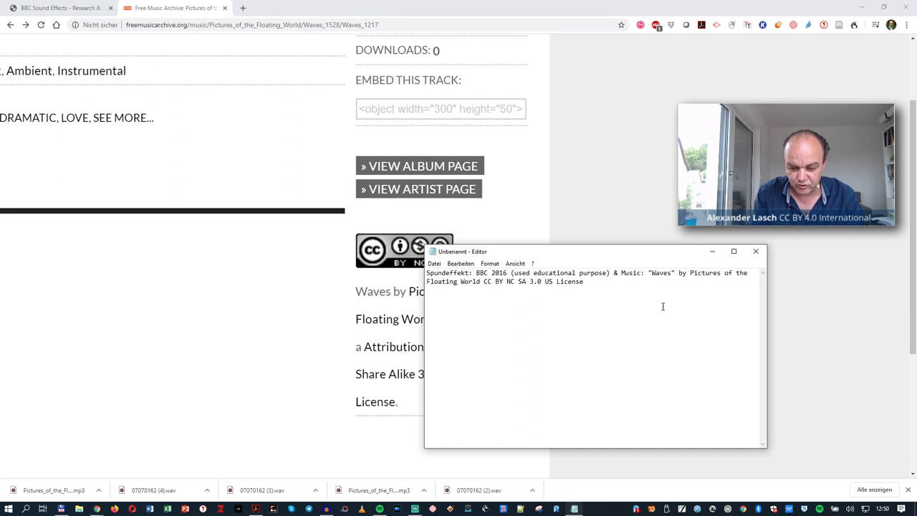
- Append "& Podcast:" with the author's full name and CC BY NC SA 4.0 to the end of the credits
left_click(662, 306)
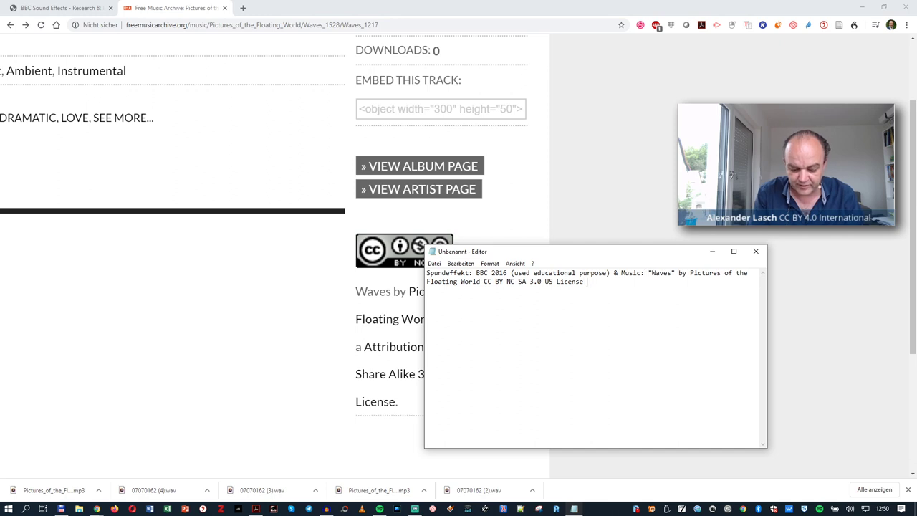
type("& P")
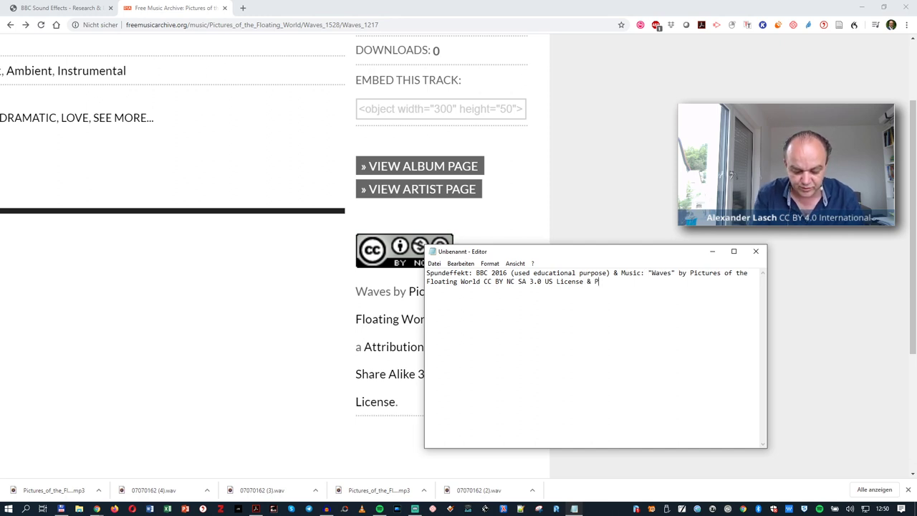
type("odcast: ")
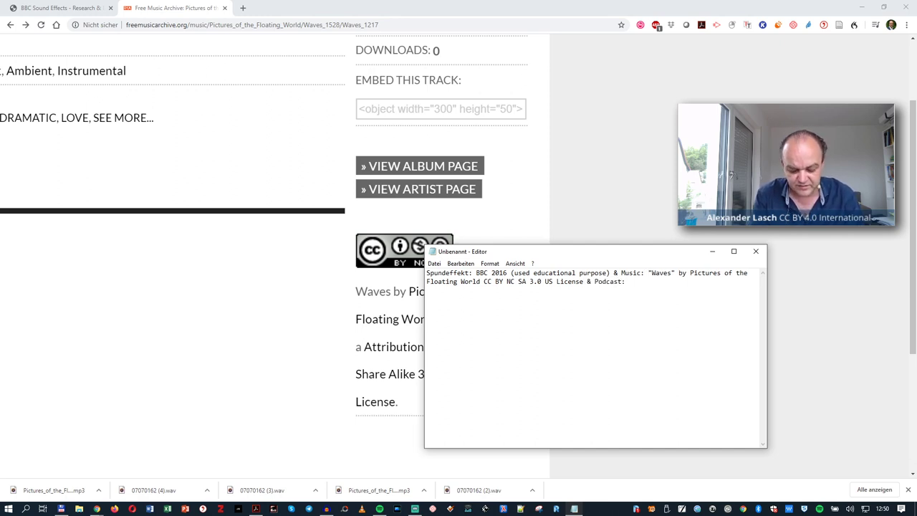
type("Alexander Lasch")
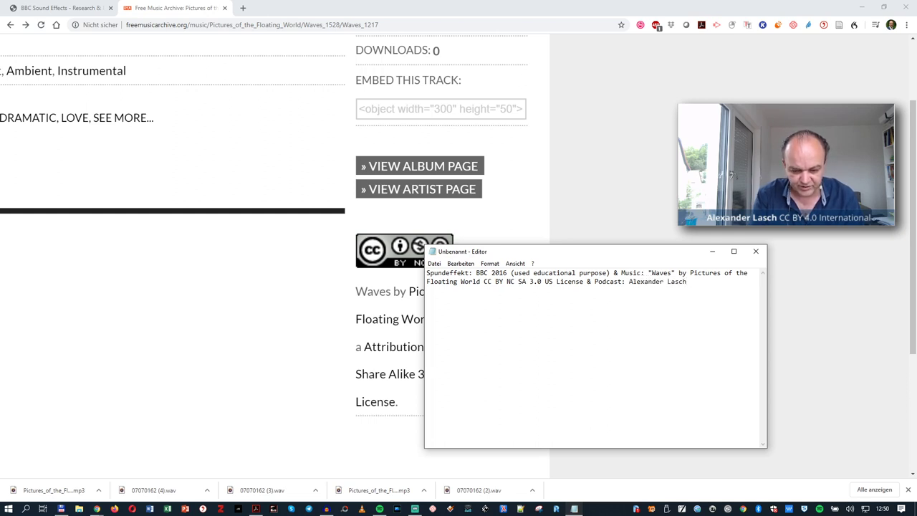
type(" CC BY")
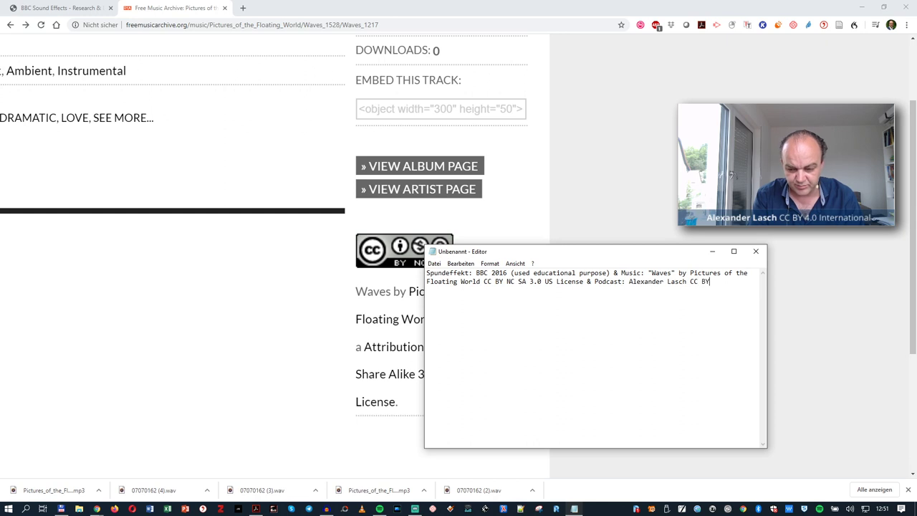
type(" SA")
key("BackSpace")
key("BackSpace")
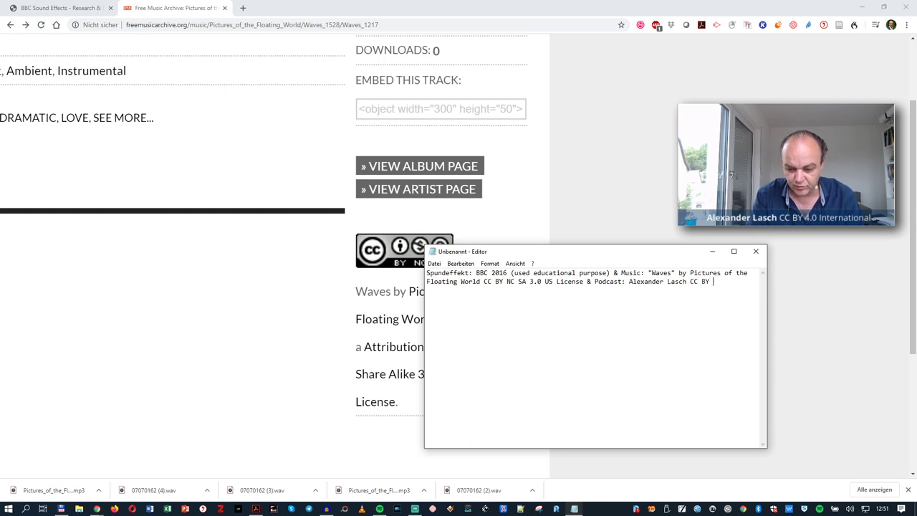
type("NC S")
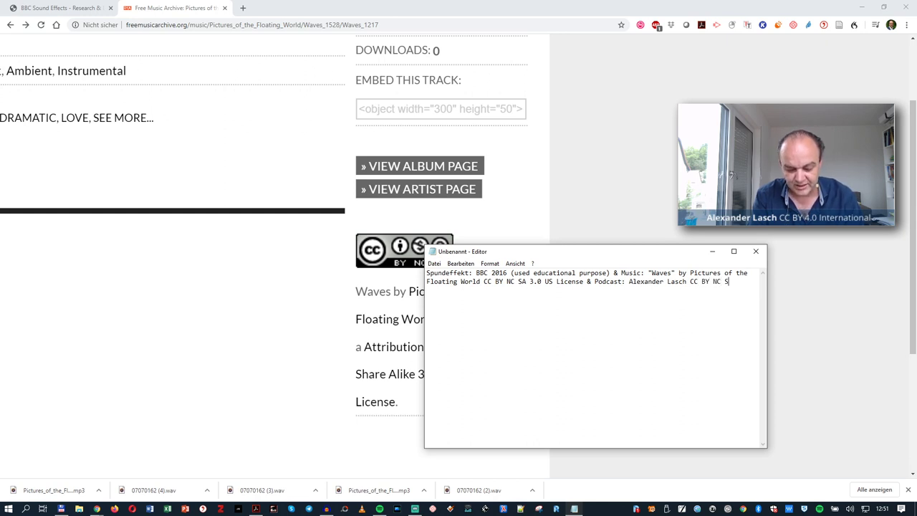
type("A 4.0")
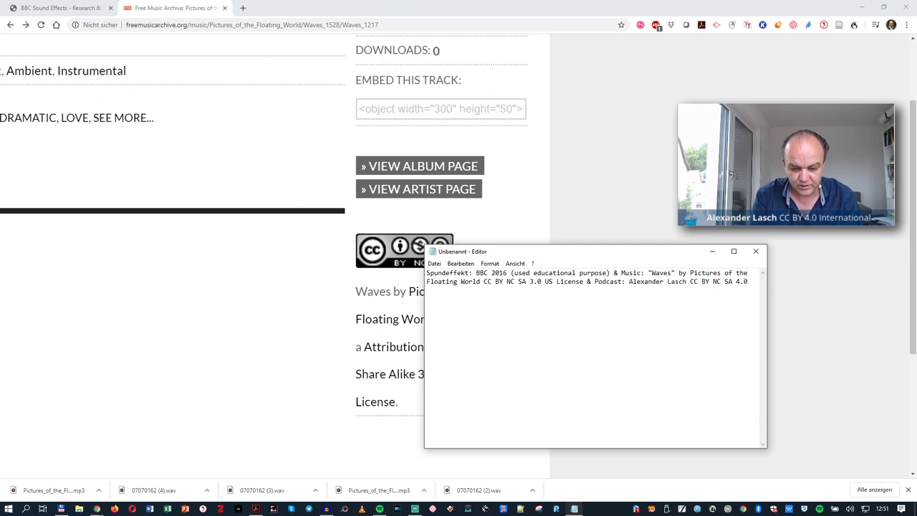
- Append "International" to the end of the credits and correct the opening word to "Soundeffekt"
type(" International")
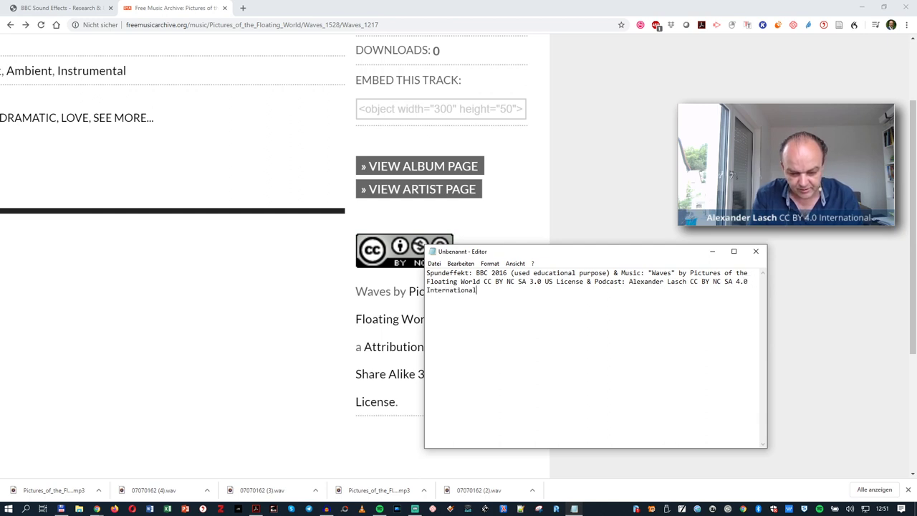
key("ctrl+a")
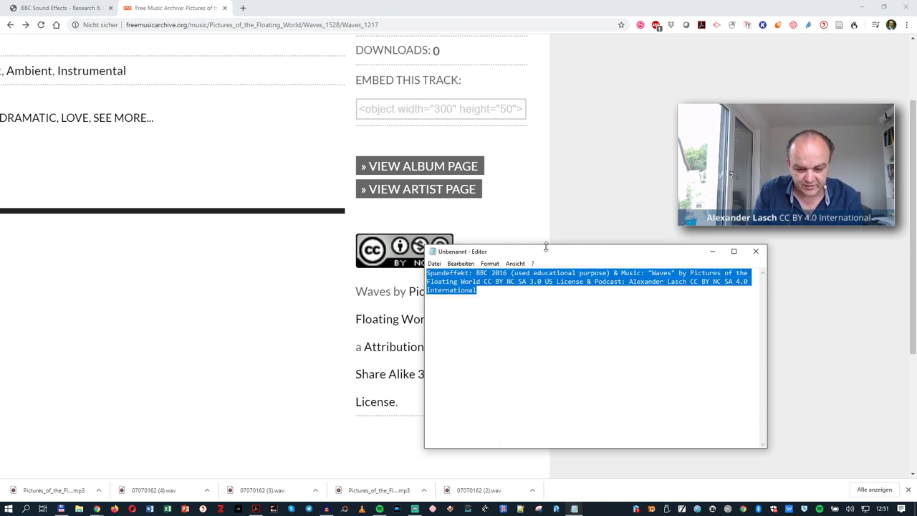
left_click(443, 280)
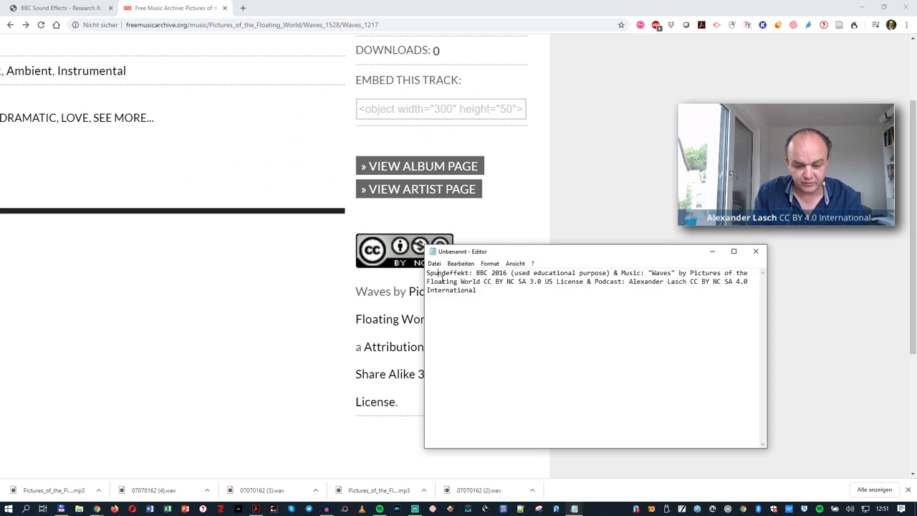
- Copy the complete credits text, switch to Audacity and paste it into the Copyright message and Kommentare metadata tags
key("ctrl+a")
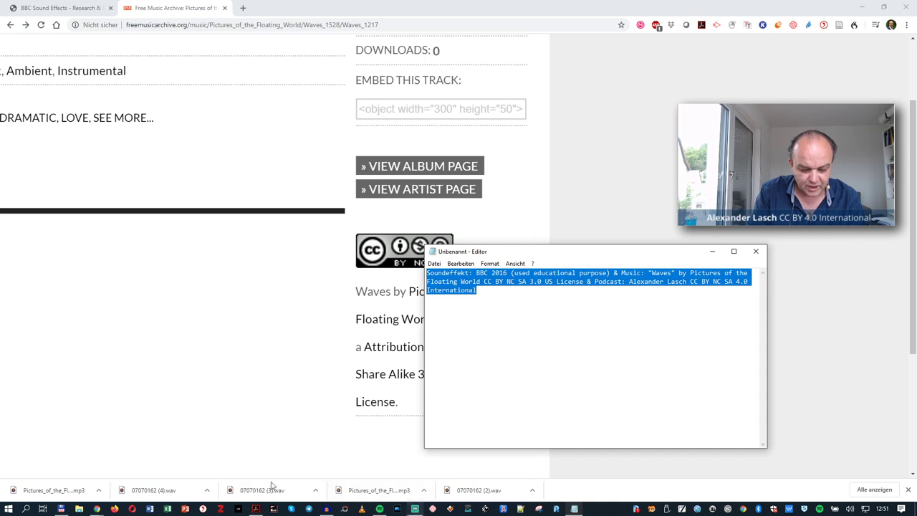
left_click(326, 510)
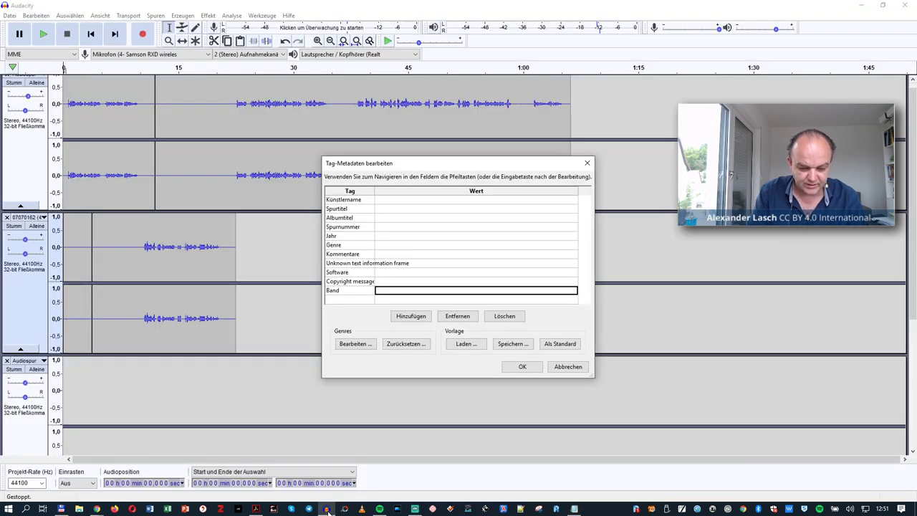
left_click(382, 283)
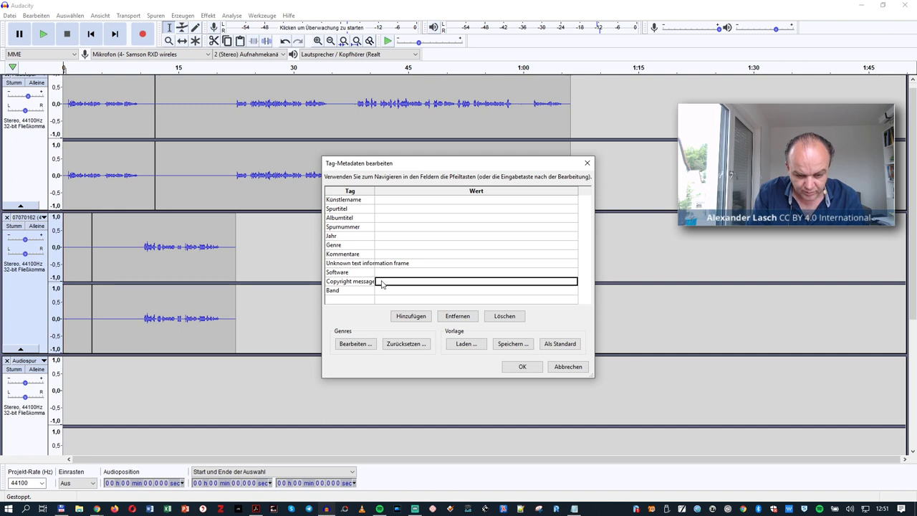
key("ctrl+v")
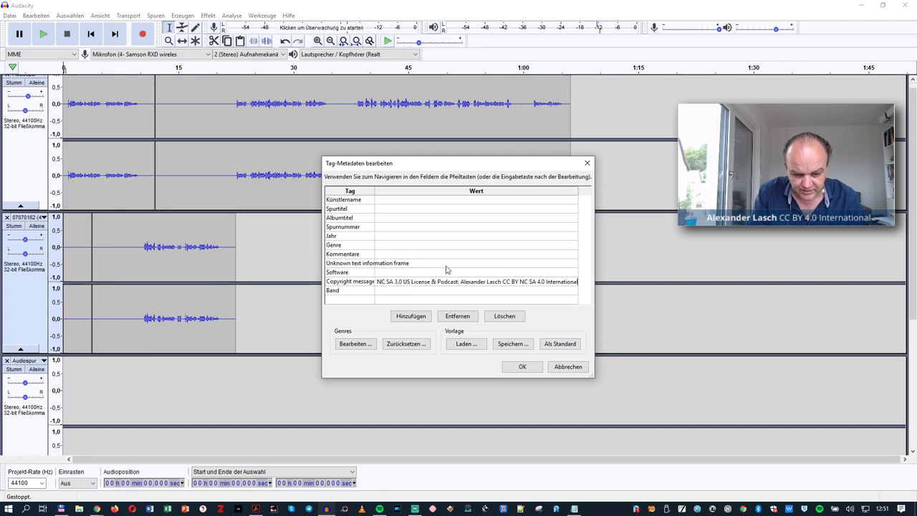
left_click(382, 255)
key("ctrl+v")
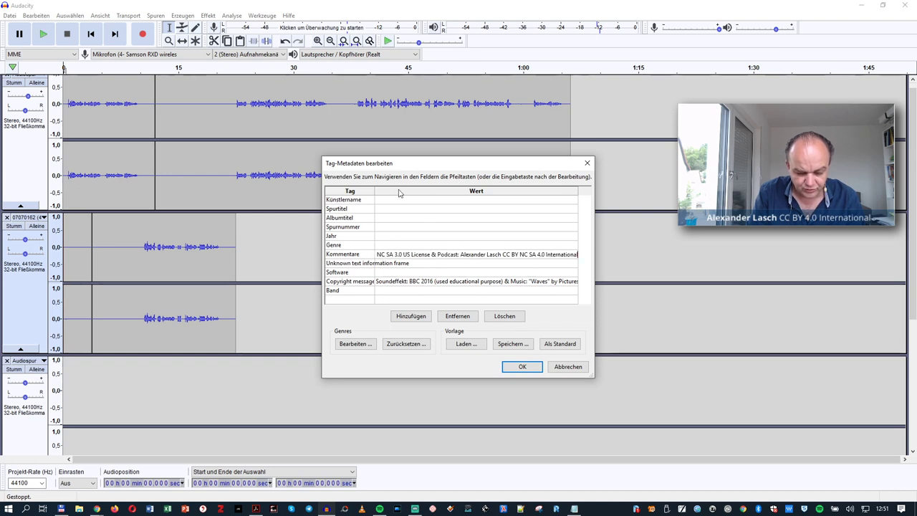
- Enter the author's full name as the Künstlername tag and confirm the metadata to run the export
left_click(381, 201)
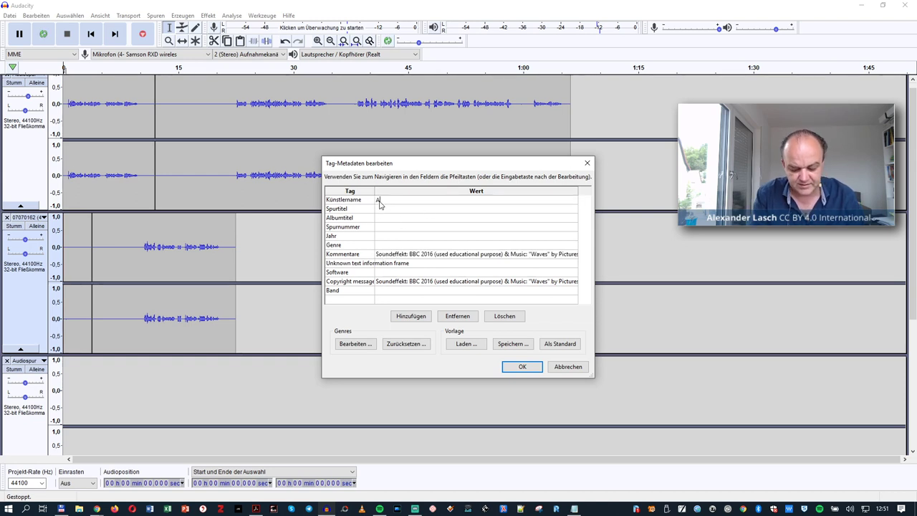
type("Alexander Lasch")
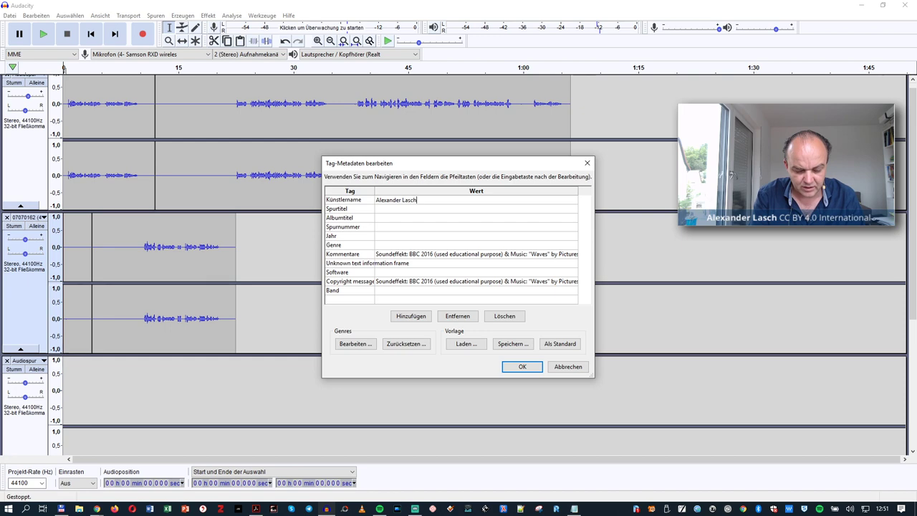
key("Return")
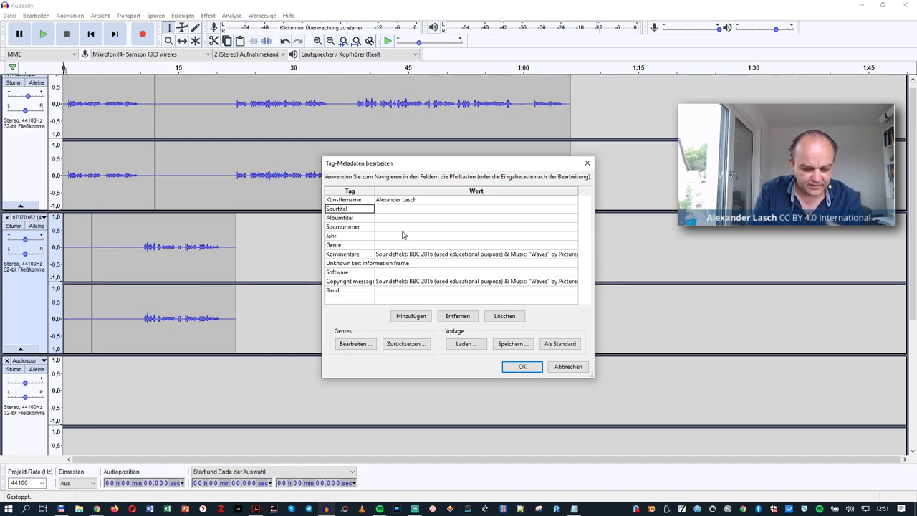
left_click(517, 366)
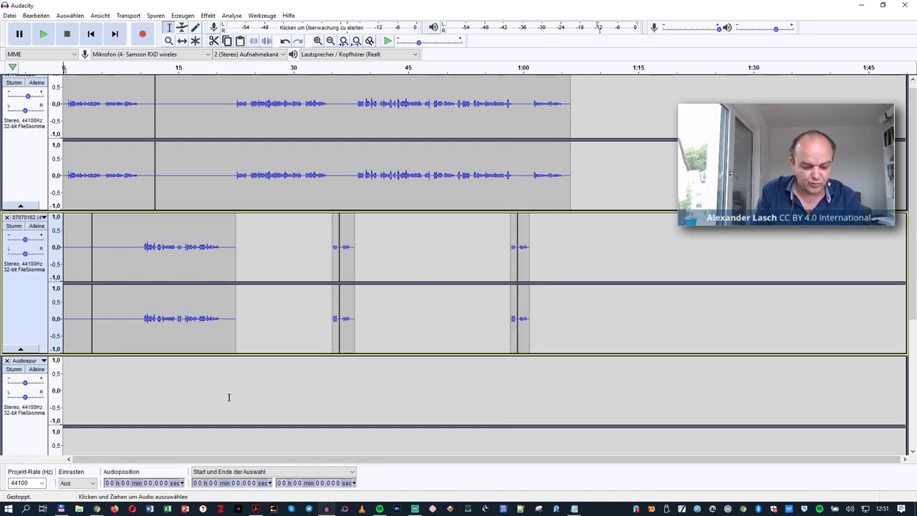
- Switch to Total Commander and open the exported INTRO-TEST-Audacity MP3 from the Desktop folder for playback
left_click(61, 508)
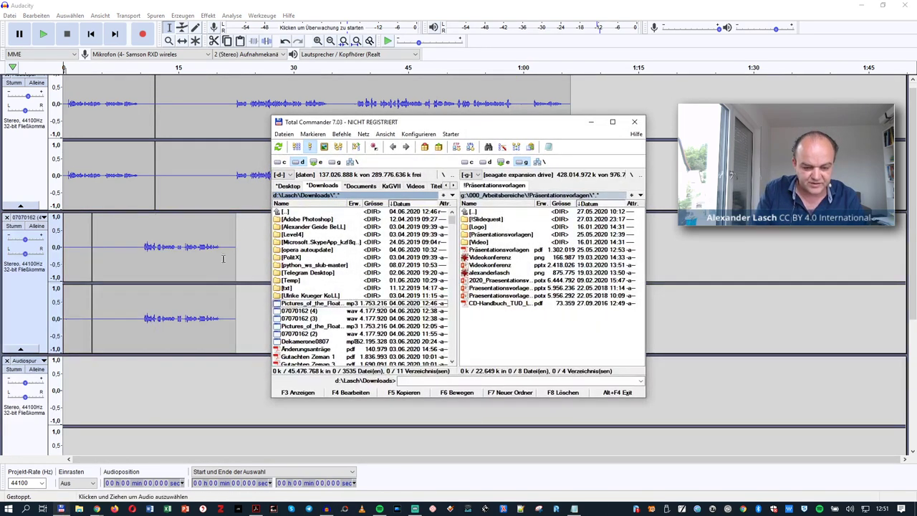
left_click(285, 185)
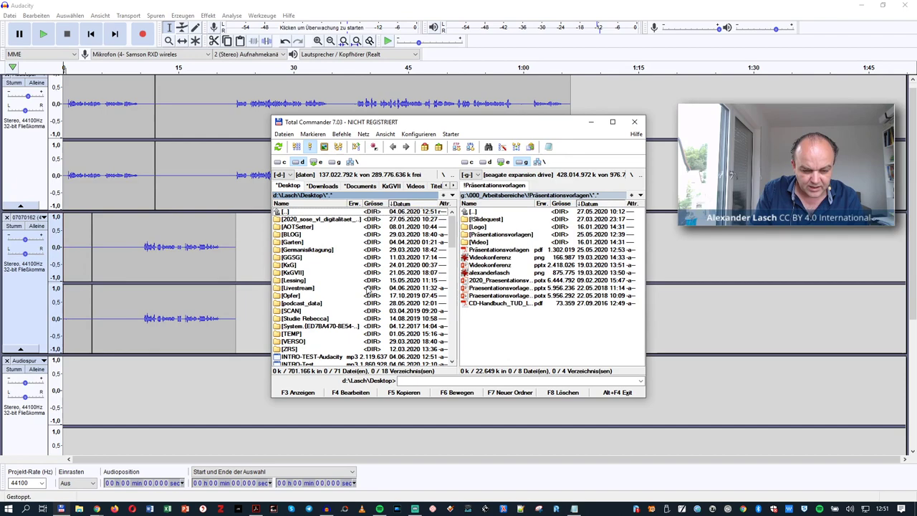
double_click(319, 357)
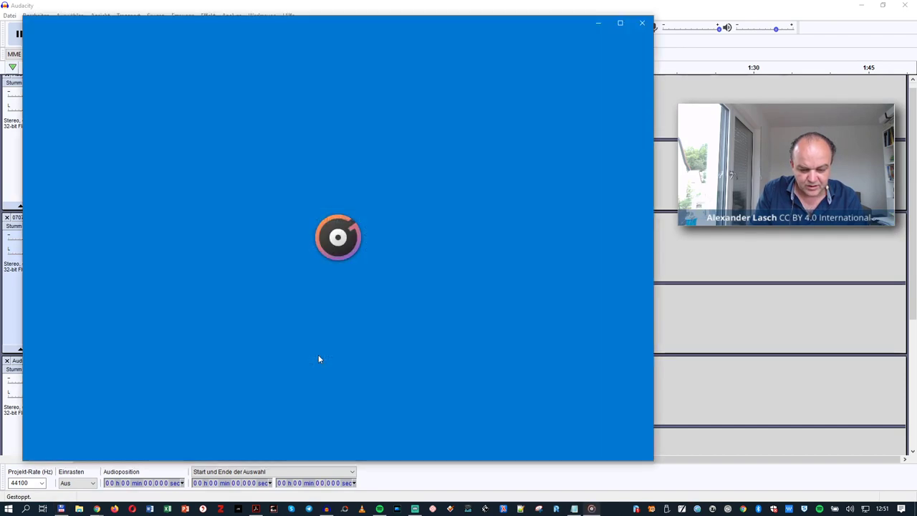